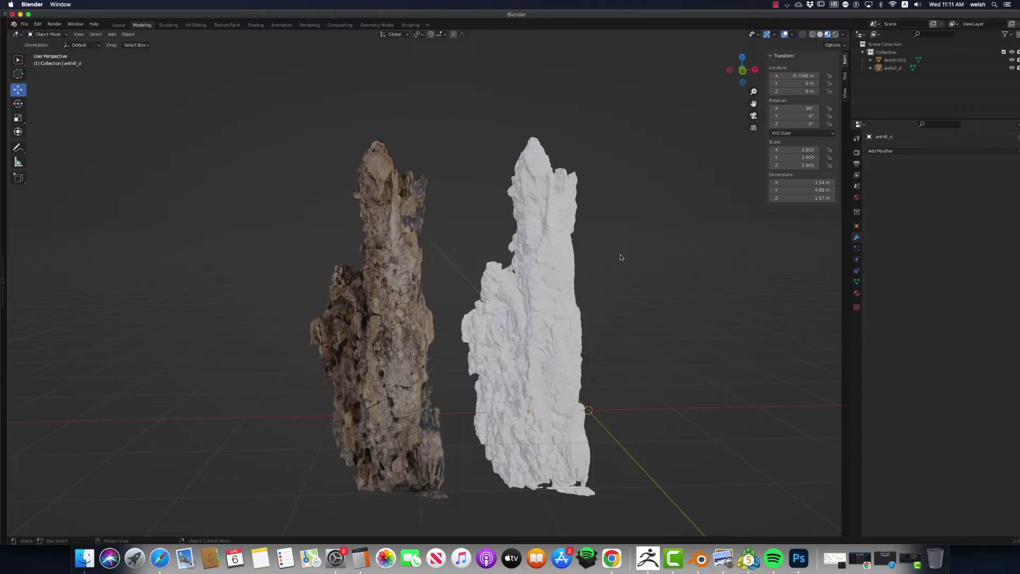
# Step: Select the textured anthill model while zooming the view in and out
pyautogui.scroll(-2, 426, 255)
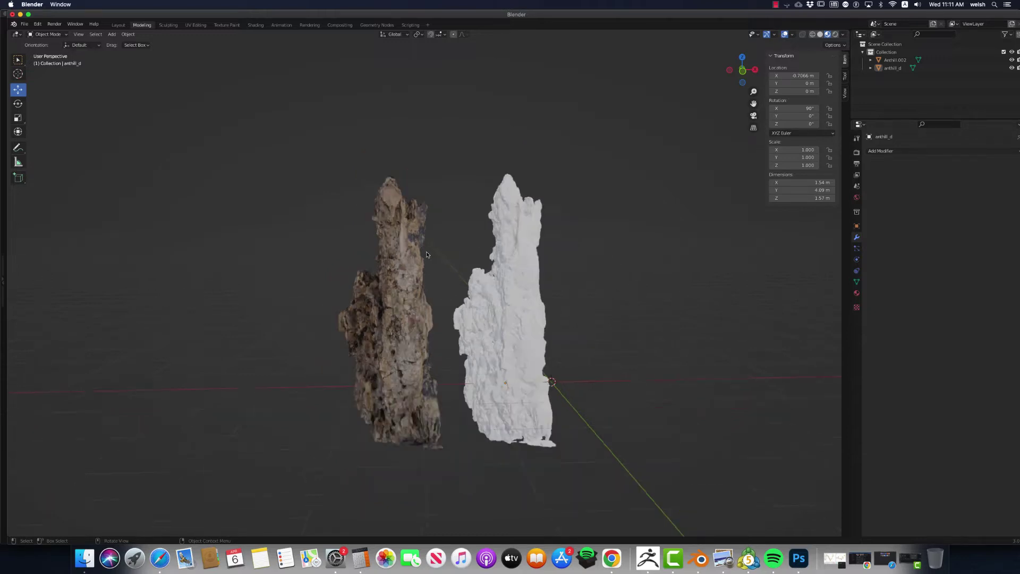
pyautogui.scroll(5, 419, 251)
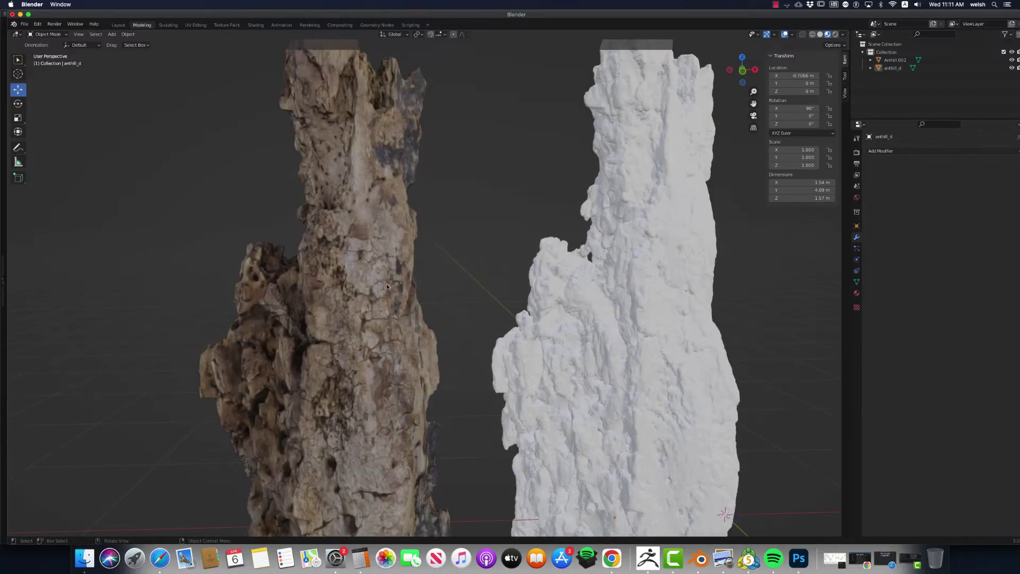
pyautogui.click(373, 244)
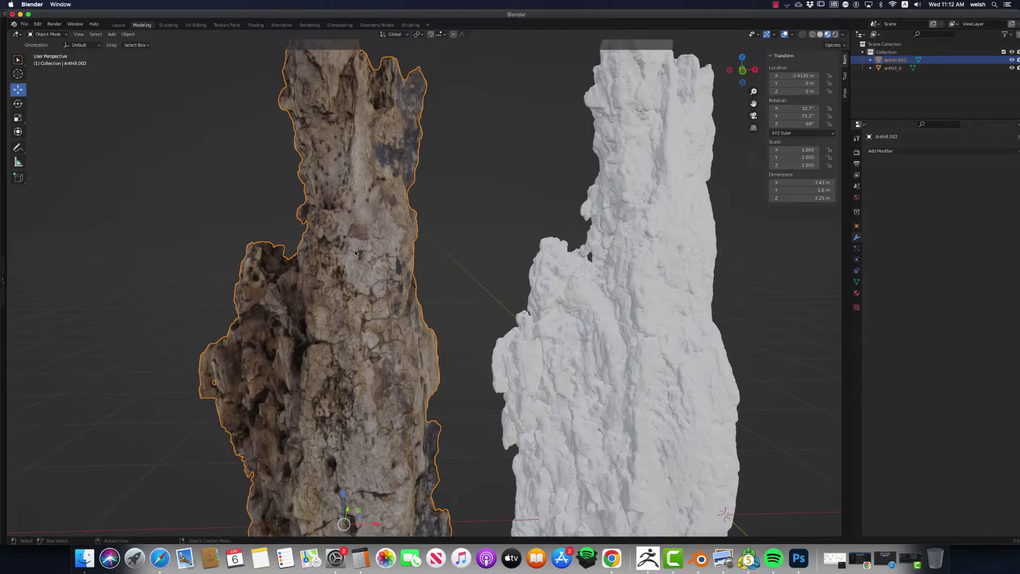
pyautogui.scroll(5, 353, 228)
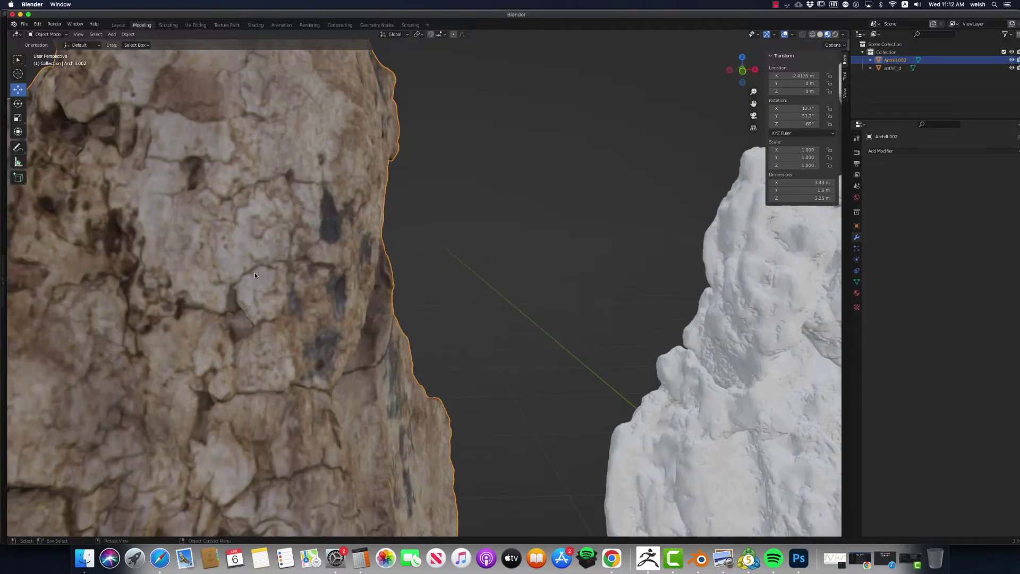
pyautogui.scroll(-8, 300, 278)
pyautogui.scroll(4, 303, 278)
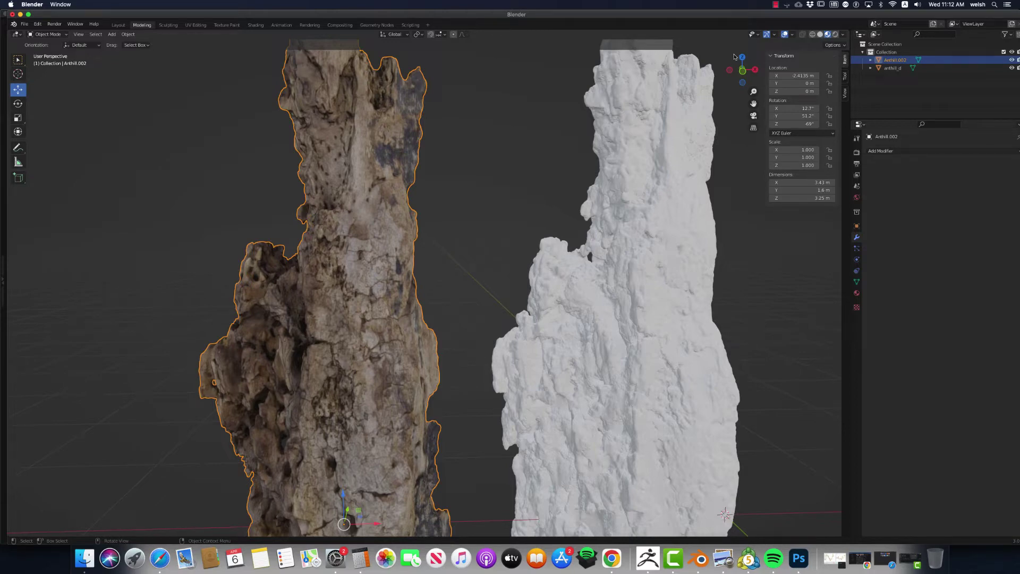
# Step: Deselect it, switch to Solid shading, and orbit to compare both anthills in plain grey
pyautogui.hotkey('ctrl', 'z')
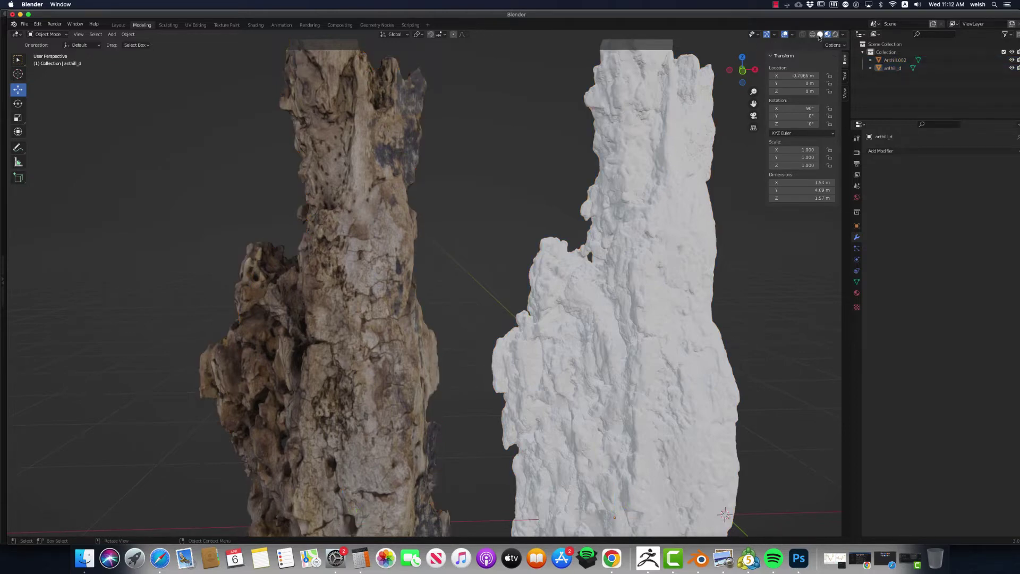
pyautogui.click(820, 34)
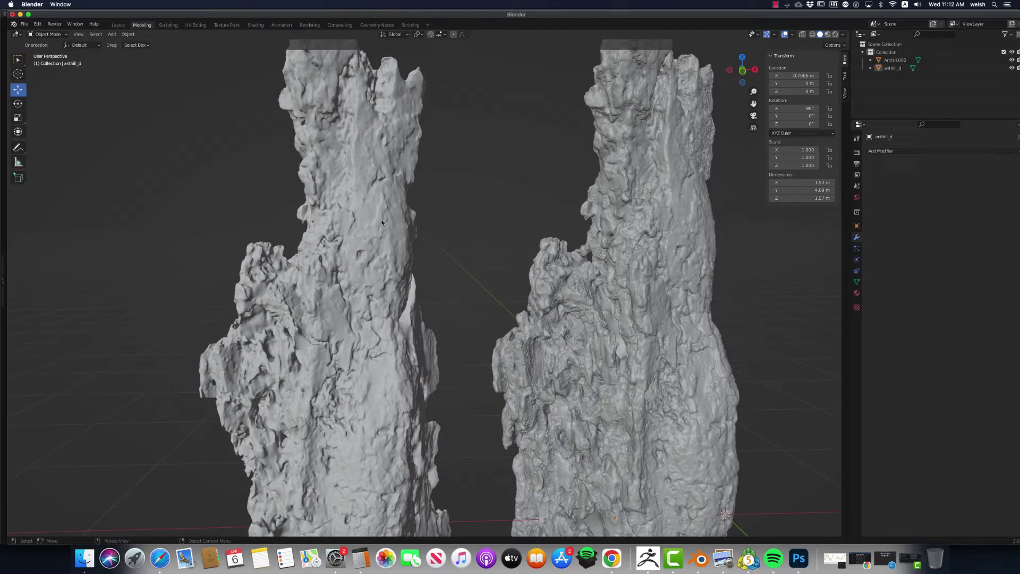
pyautogui.moveTo(488, 239); pyautogui.dragTo(623, 267, button='middle')
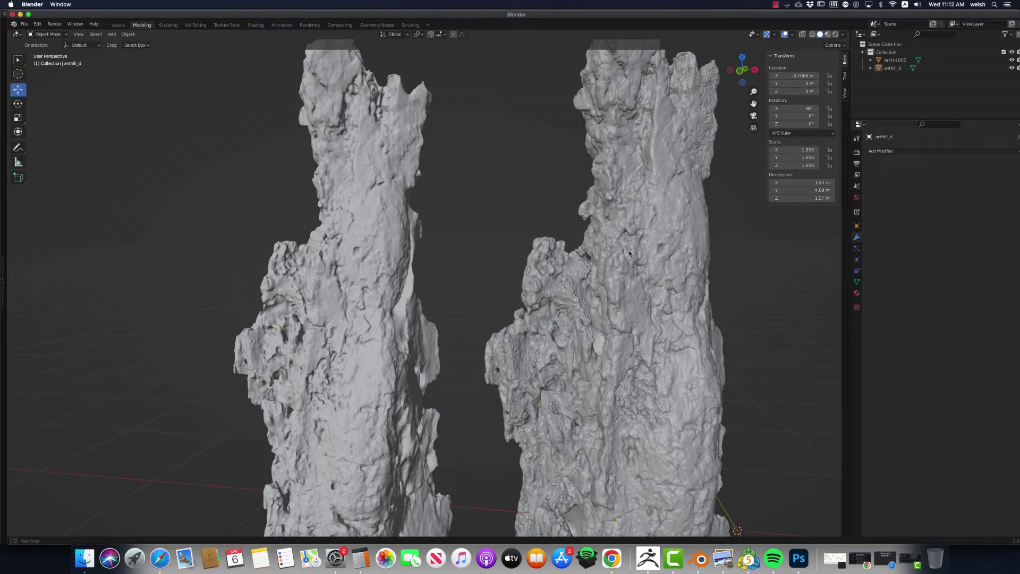
pyautogui.moveTo(630, 250); pyautogui.dragTo(625, 255, button='middle')
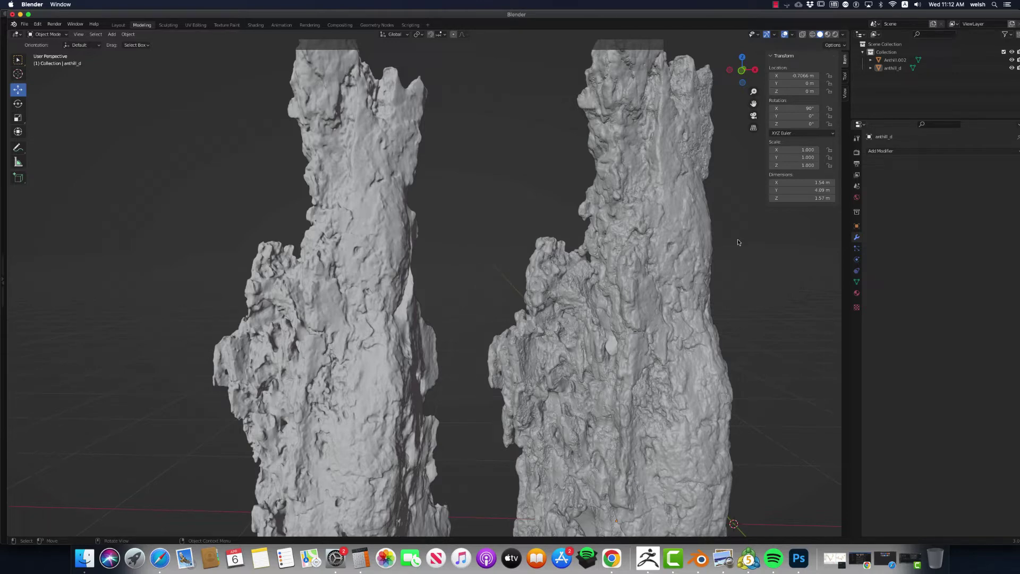
pyautogui.click(776, 5)
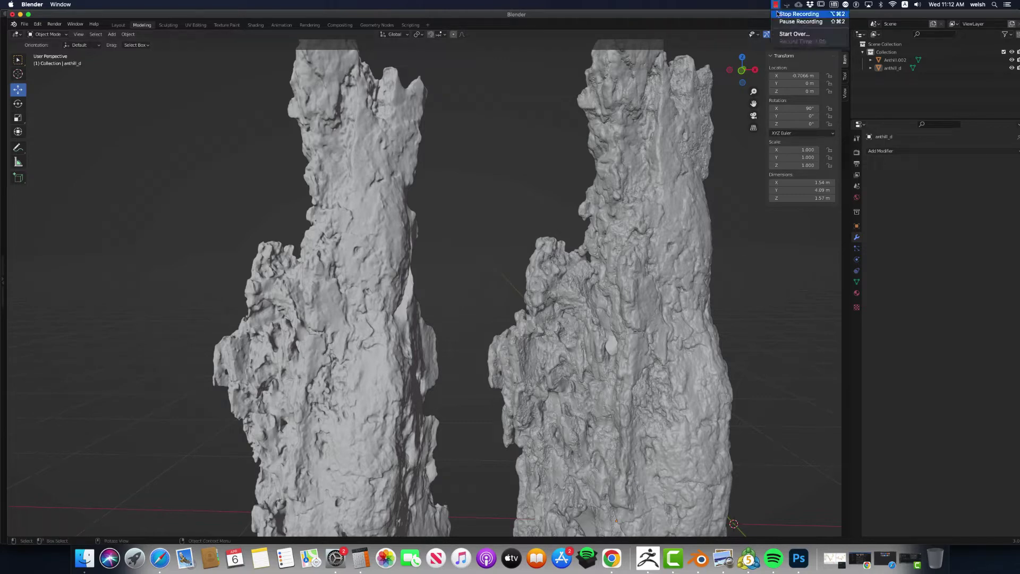
pyautogui.click(777, 13)
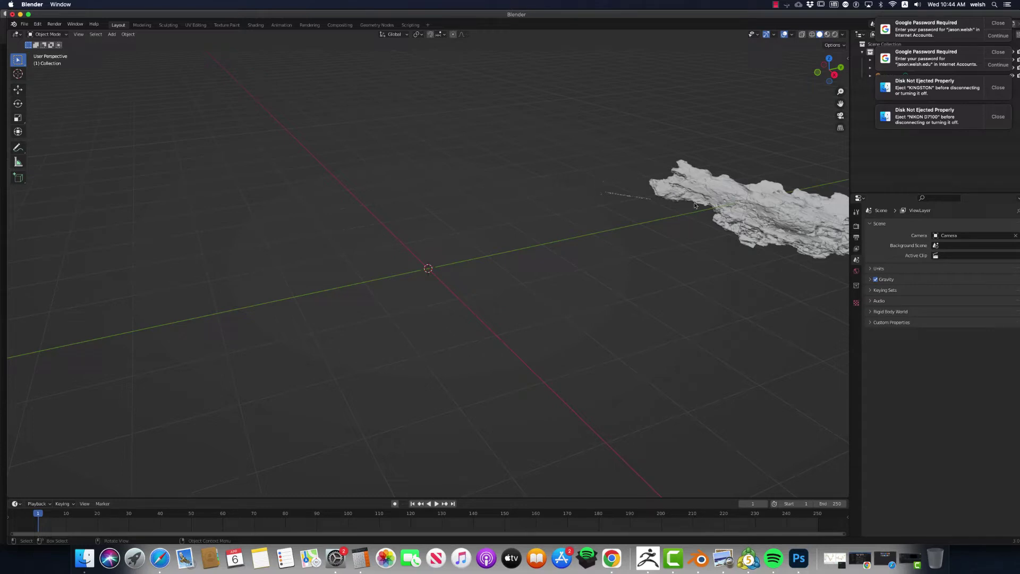
pyautogui.scroll(-10, 694, 206)
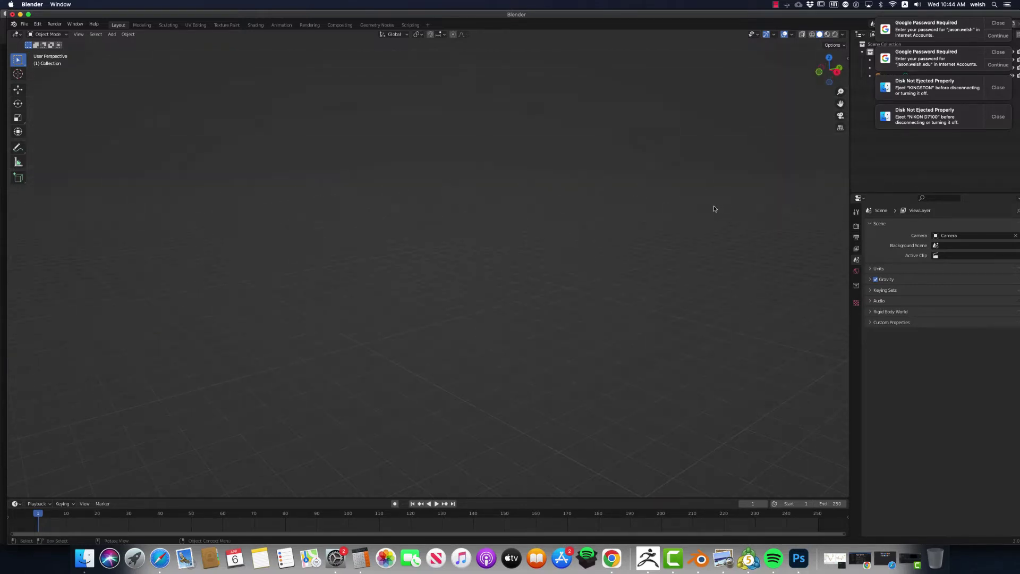
pyautogui.scroll(5, 662, 202)
pyautogui.moveTo(660, 203); pyautogui.dragTo(736, 216, button='middle')
pyautogui.moveTo(672, 228); pyautogui.dragTo(676, 277, button='middle')
pyautogui.click(79, 34)
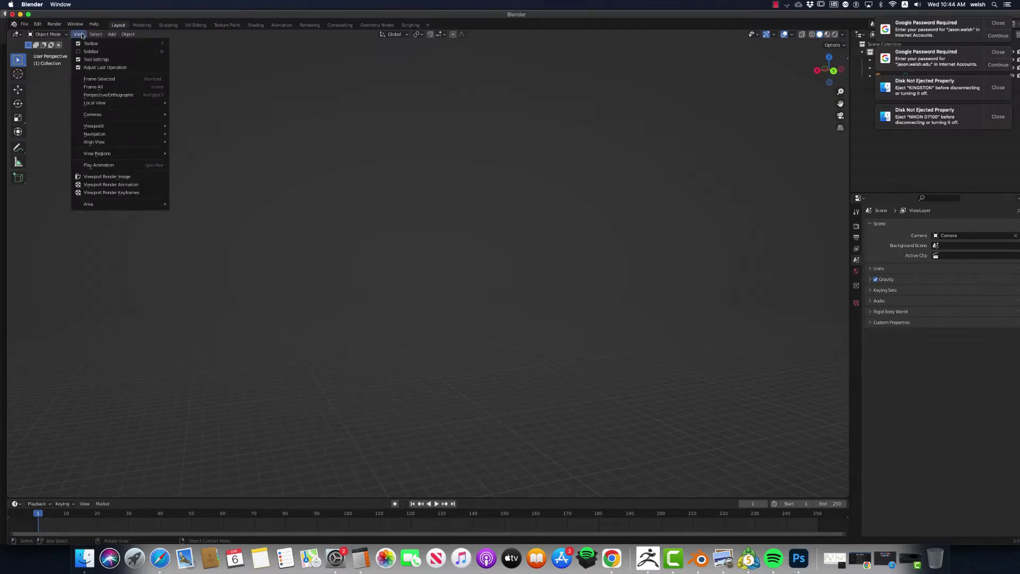
pyautogui.click(104, 86)
pyautogui.scroll(8, 521, 296)
pyautogui.moveTo(584, 303); pyautogui.dragTo(704, 304, button='middle')
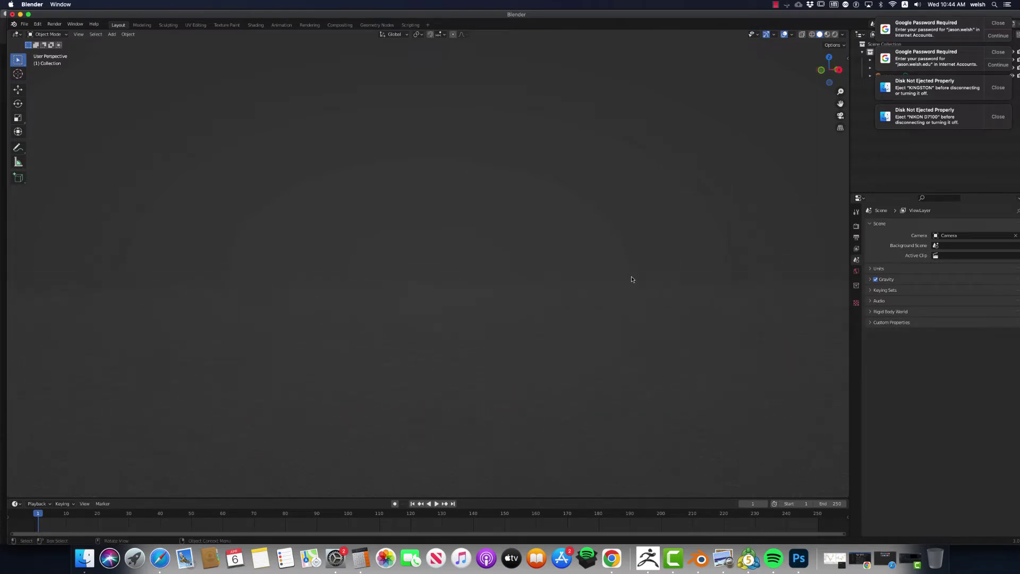
pyautogui.click(360, 558)
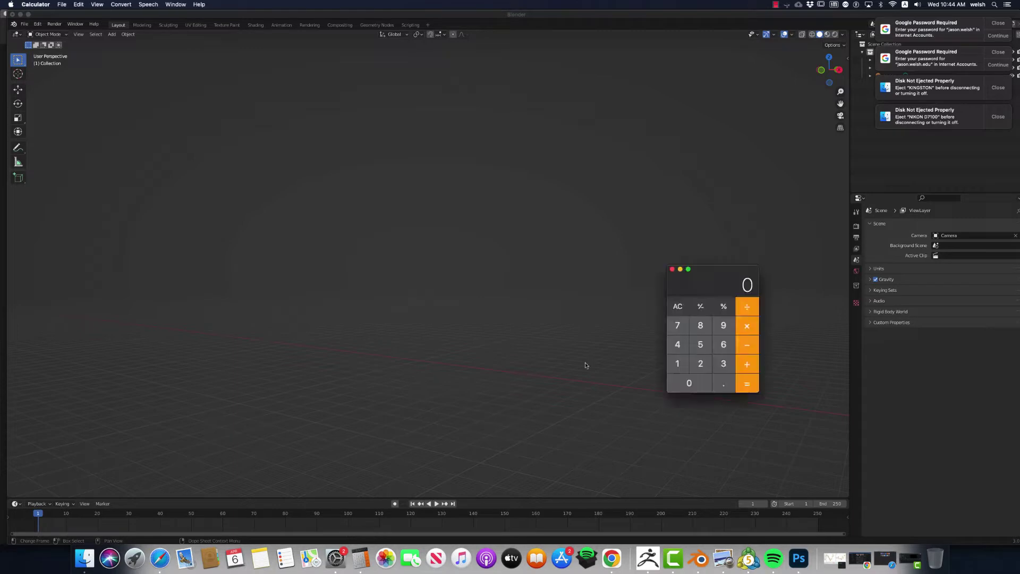
pyautogui.click(707, 326)
pyautogui.click(686, 370)
pyautogui.click(723, 327)
pyautogui.click(705, 362)
pyautogui.click(594, 311)
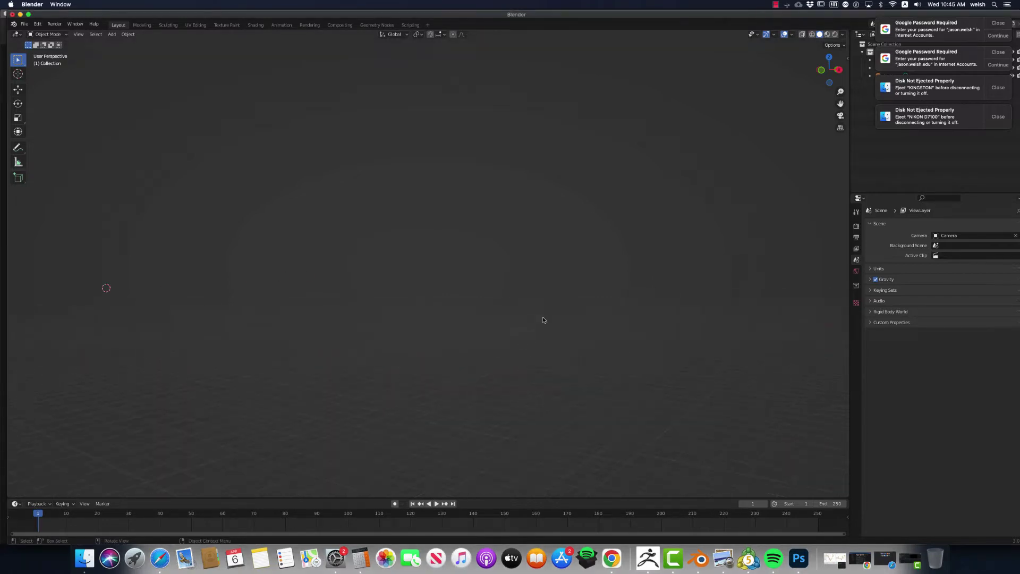
pyautogui.moveTo(537, 319); pyautogui.dragTo(550, 319, button='middle')
# Step: Browse the Add menu, then centre the view on the Anthill mesh and select it
pyautogui.click(93, 33)
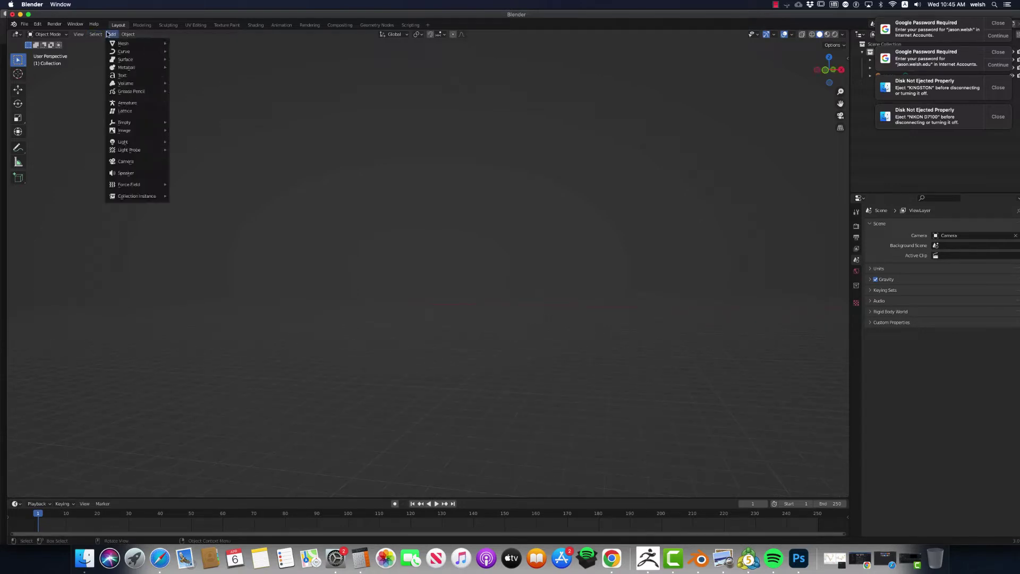
pyautogui.moveTo(82, 34)
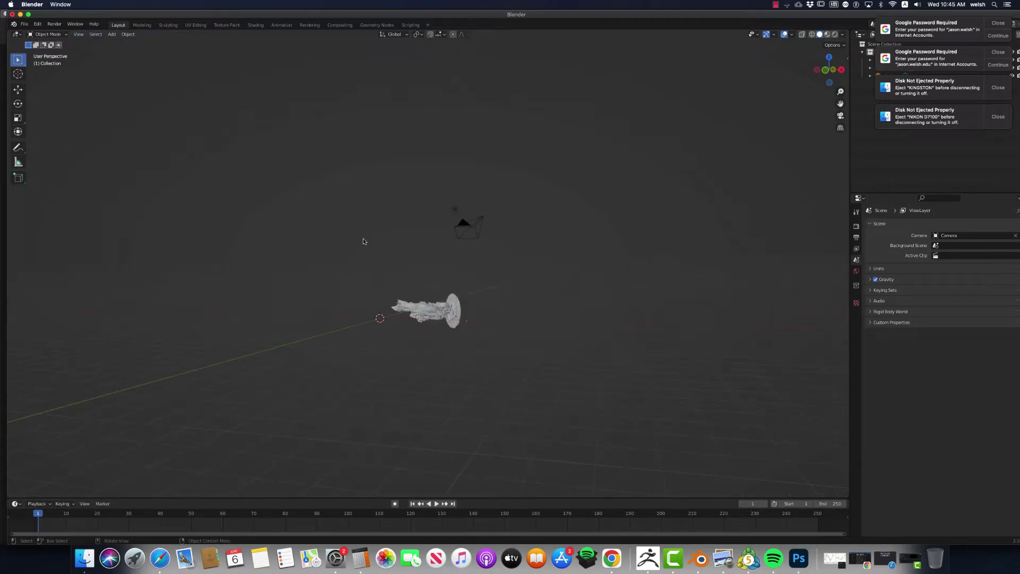
pyautogui.scroll(4, 376, 269)
pyautogui.scroll(3, 378, 273)
pyautogui.moveTo(466, 364); pyautogui.dragTo(465, 363, button='middle')
pyautogui.scroll(-2, 465, 361)
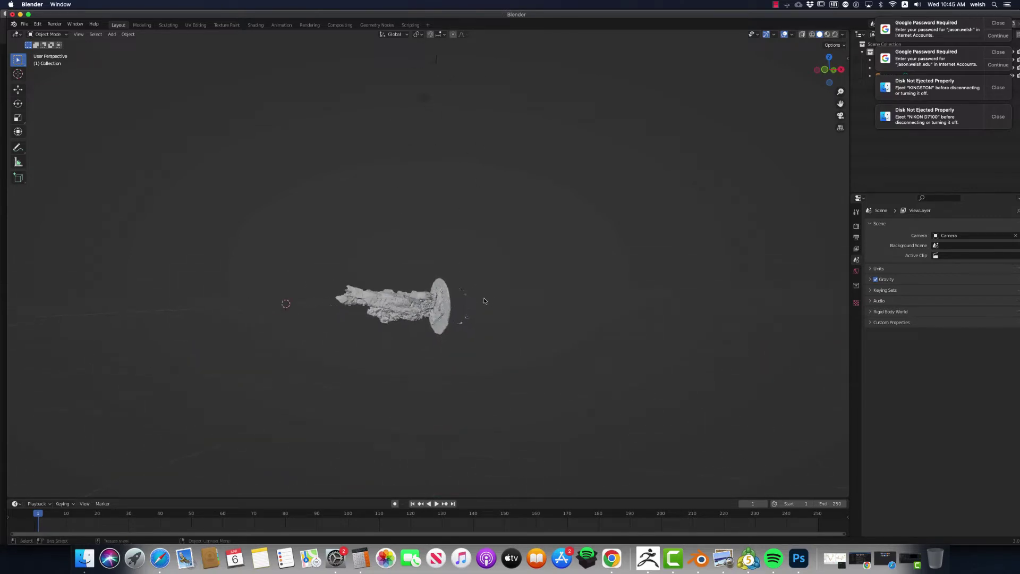
pyautogui.scroll(2, 457, 313)
pyautogui.click(447, 320)
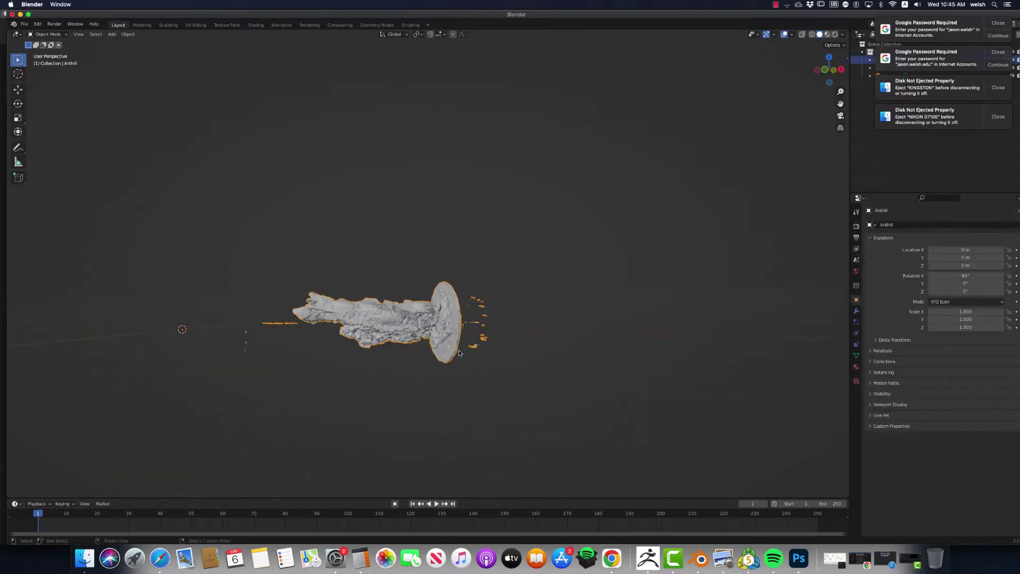
pyautogui.moveTo(446, 343); pyautogui.dragTo(446, 331, button='middle')
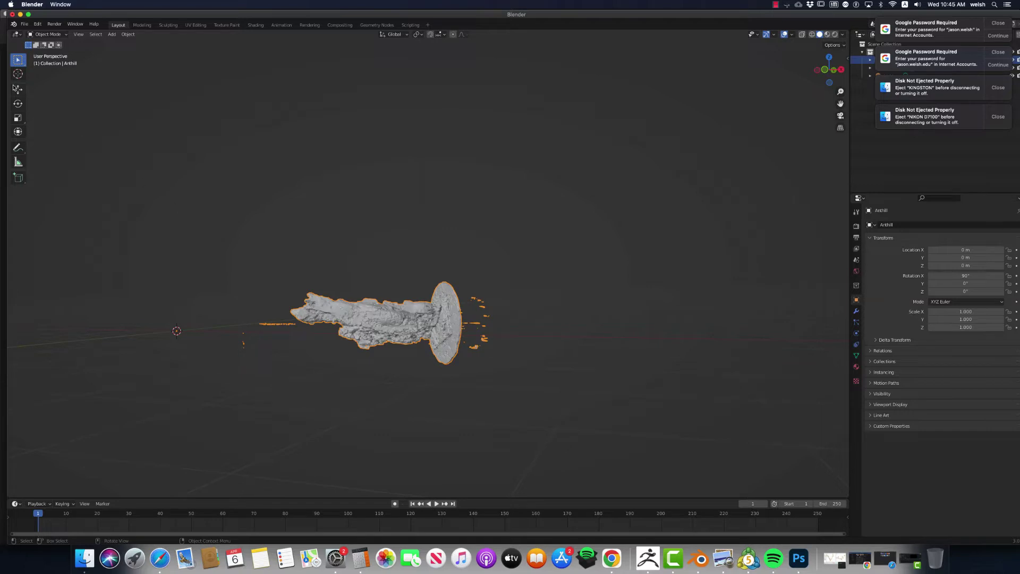
# Step: Switch to the Rotate tool and bring up Object > Set Origin options
pyautogui.click(17, 104)
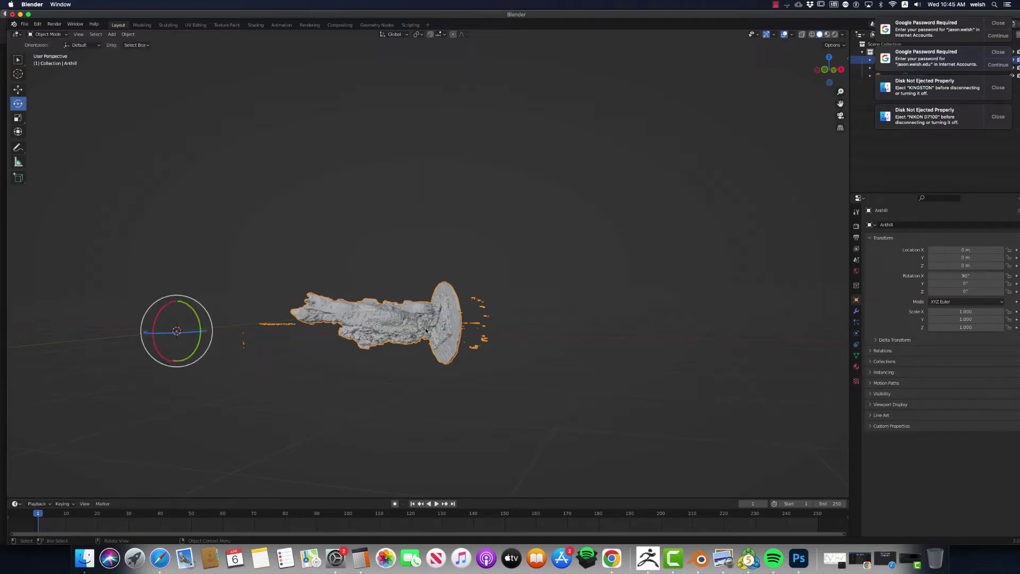
pyautogui.moveTo(461, 321); pyautogui.dragTo(429, 338, button='middle')
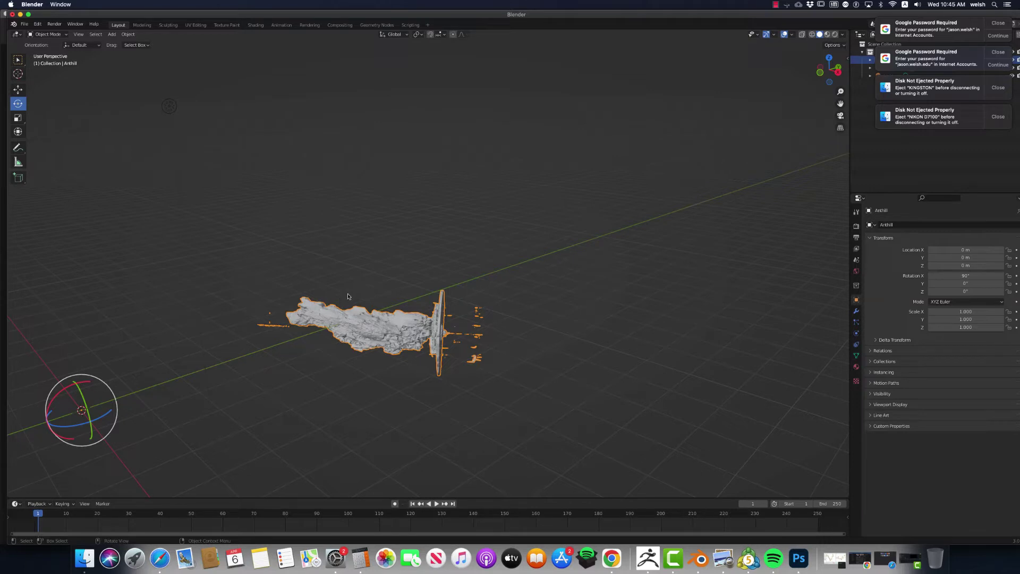
pyautogui.click(128, 34)
pyautogui.moveTo(133, 51)
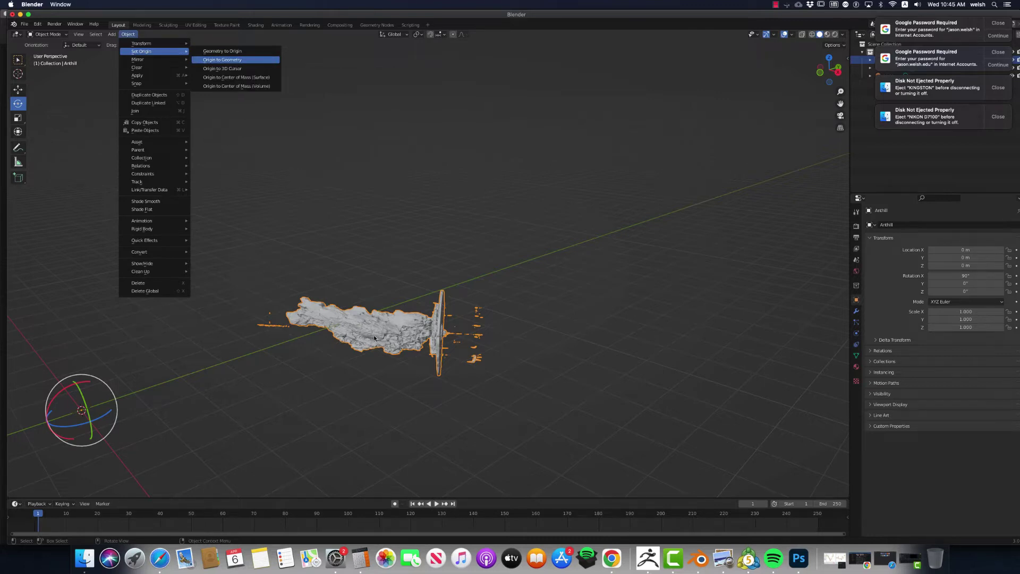
# Step: Set the origin to the Anthill's geometry, enter Edit Mode and separate it by loose parts
pyautogui.press('Return')
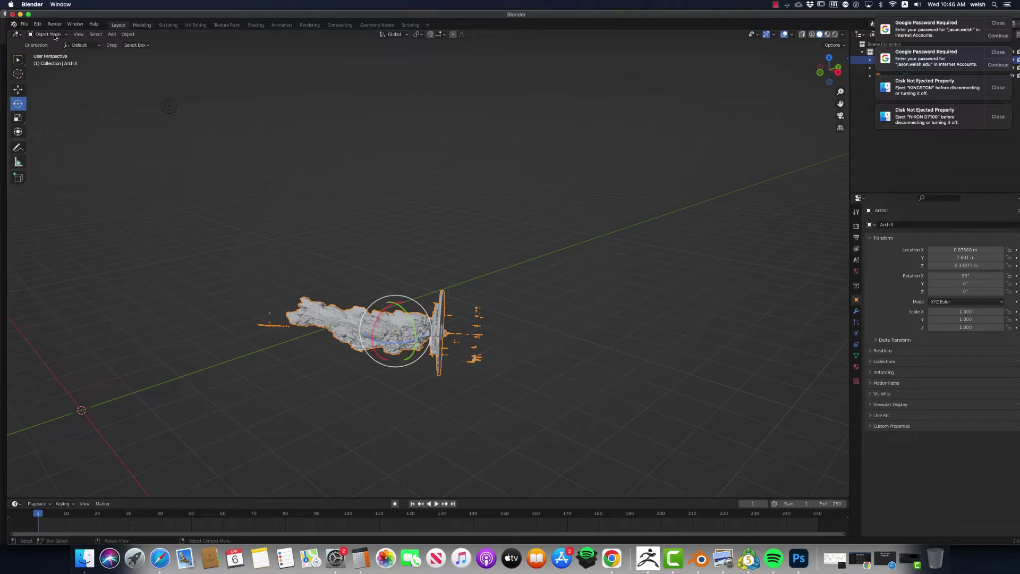
pyautogui.hotkey('ctrl', 'pagedown')
pyautogui.click(54, 37)
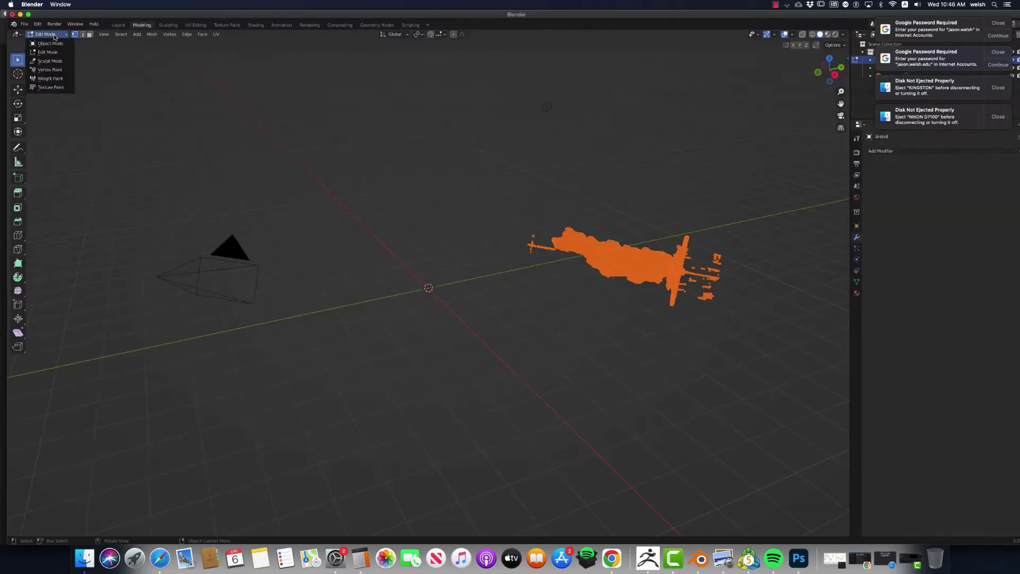
pyautogui.click(54, 37)
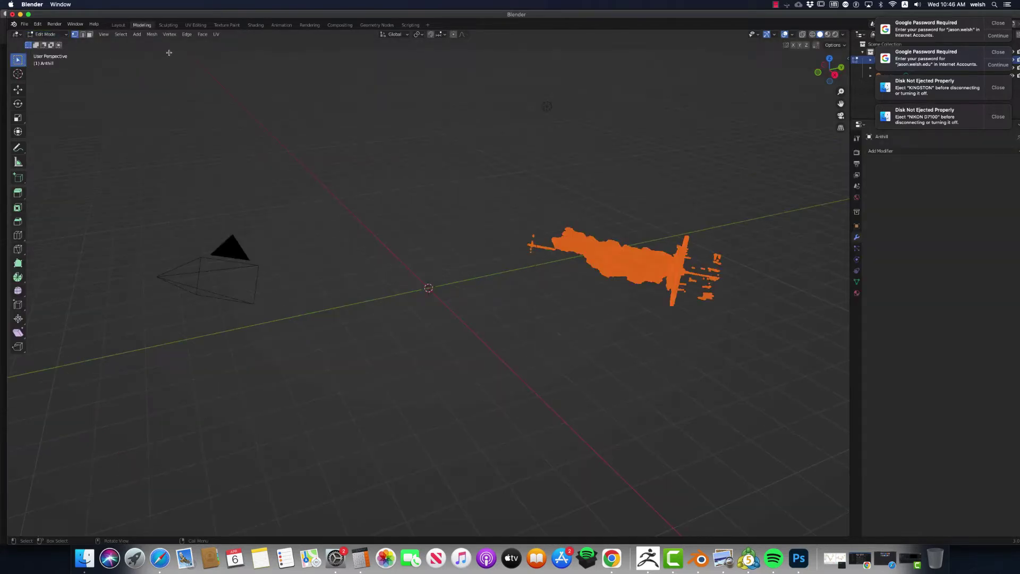
pyautogui.click(151, 35)
pyautogui.moveTo(181, 106)
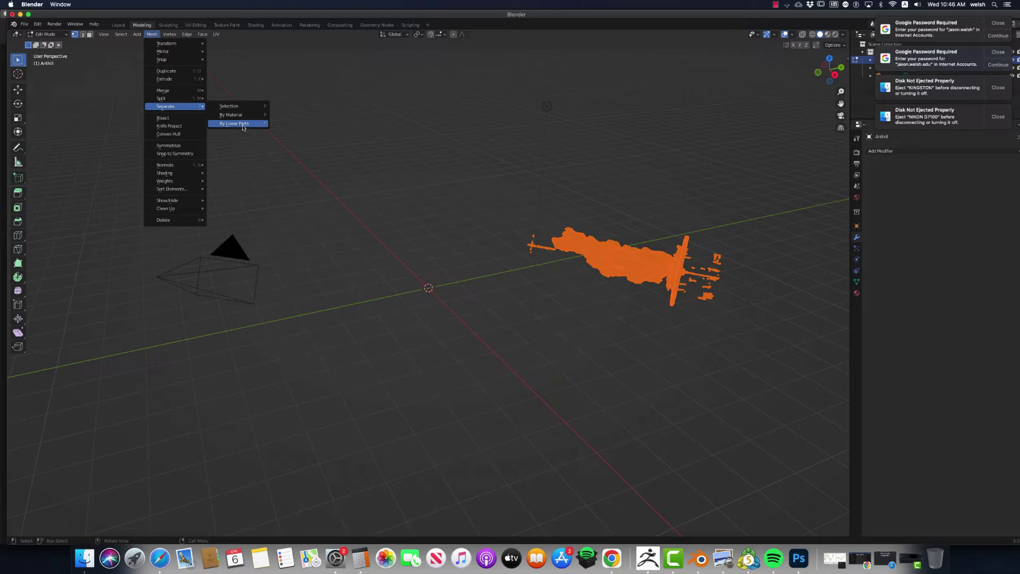
# Step: Dismiss the four system notifications, including the password notice
pyautogui.click(1004, 88)
pyautogui.click(1003, 87)
pyautogui.click(1000, 52)
pyautogui.click(1000, 25)
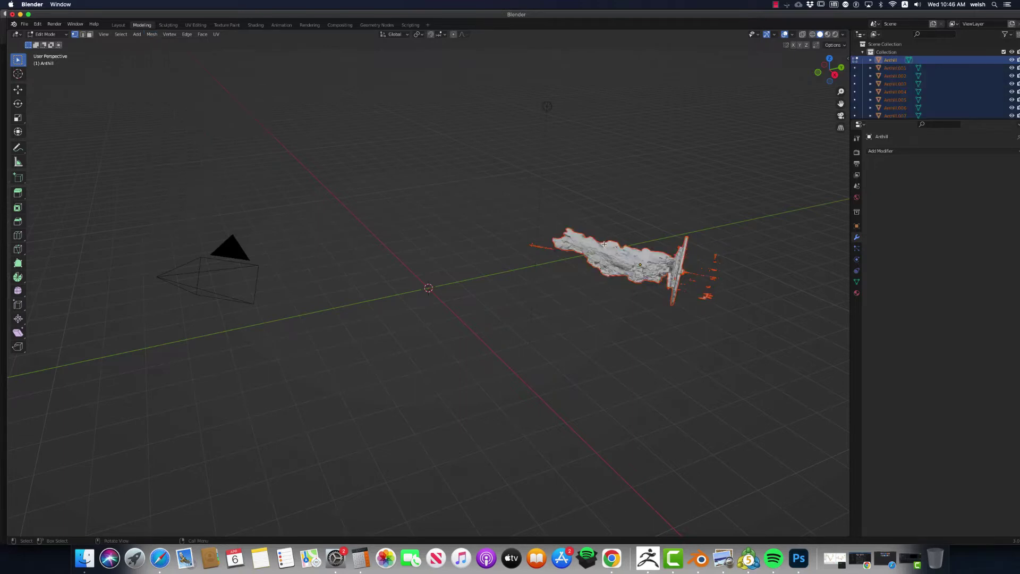
# Step: Return to Object Mode and delete every object except Anthill.002, including the camera
pyautogui.click(48, 35)
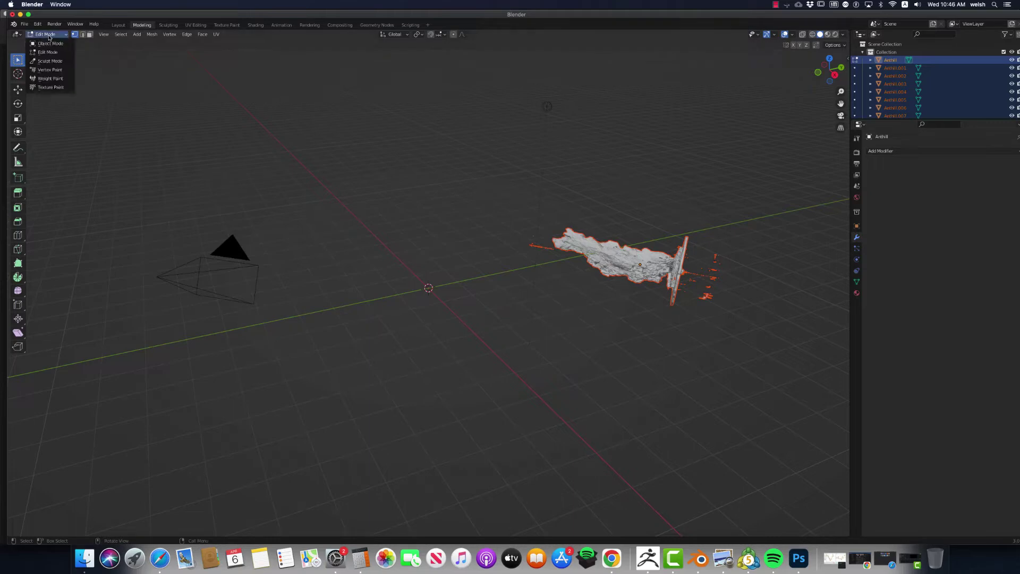
pyautogui.press('Tab')
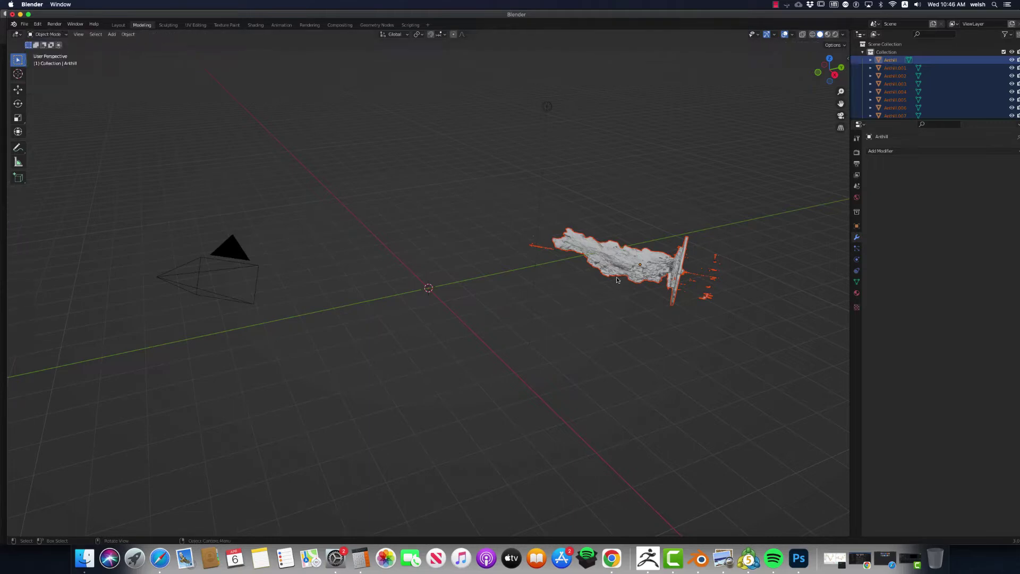
pyautogui.click(616, 272)
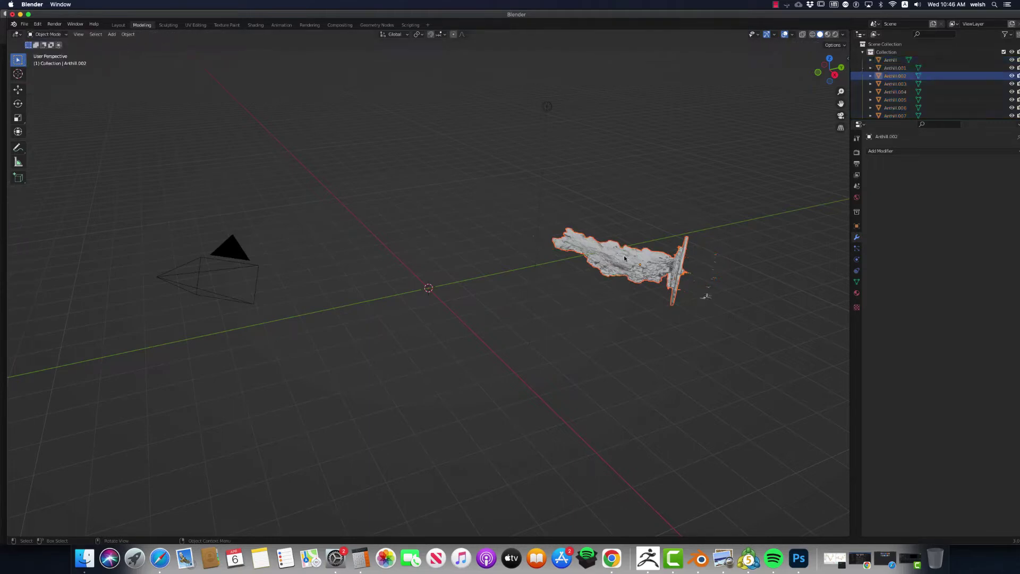
pyautogui.click(96, 34)
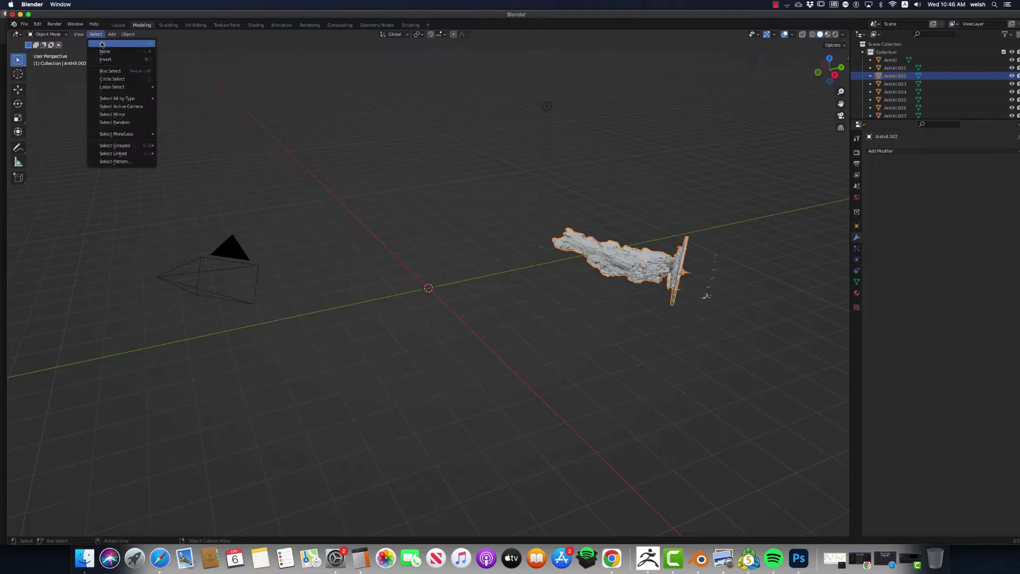
pyautogui.click(105, 59)
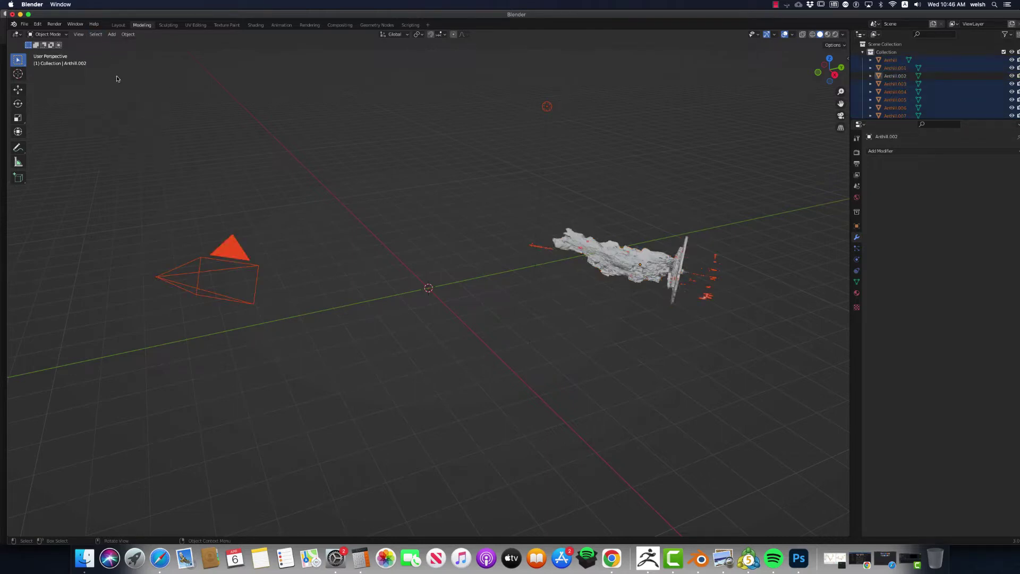
pyautogui.press('x')
pyautogui.click(79, 82)
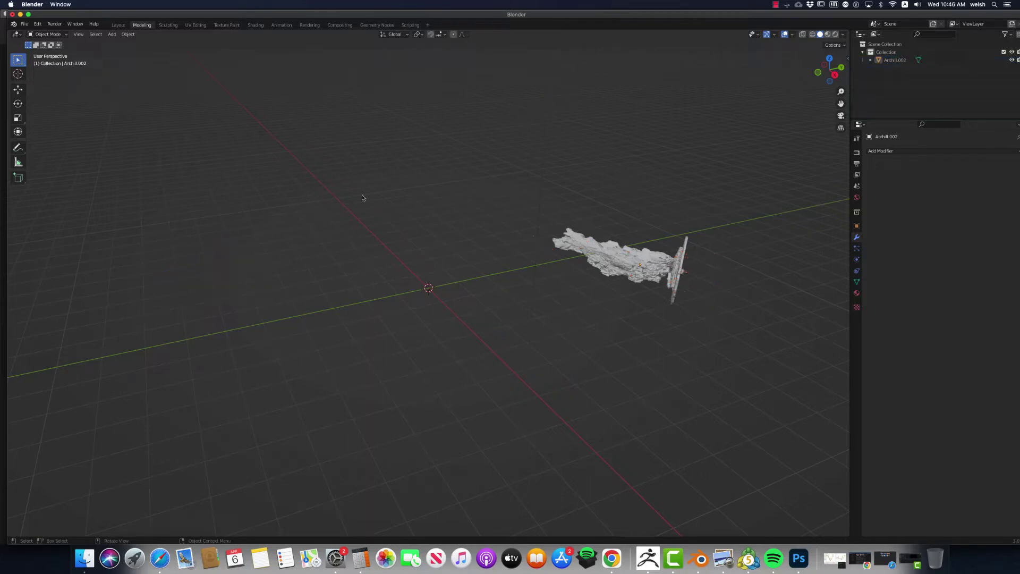
# Step: Rotate Anthill.002 upright around the Y axis
pyautogui.click(608, 260)
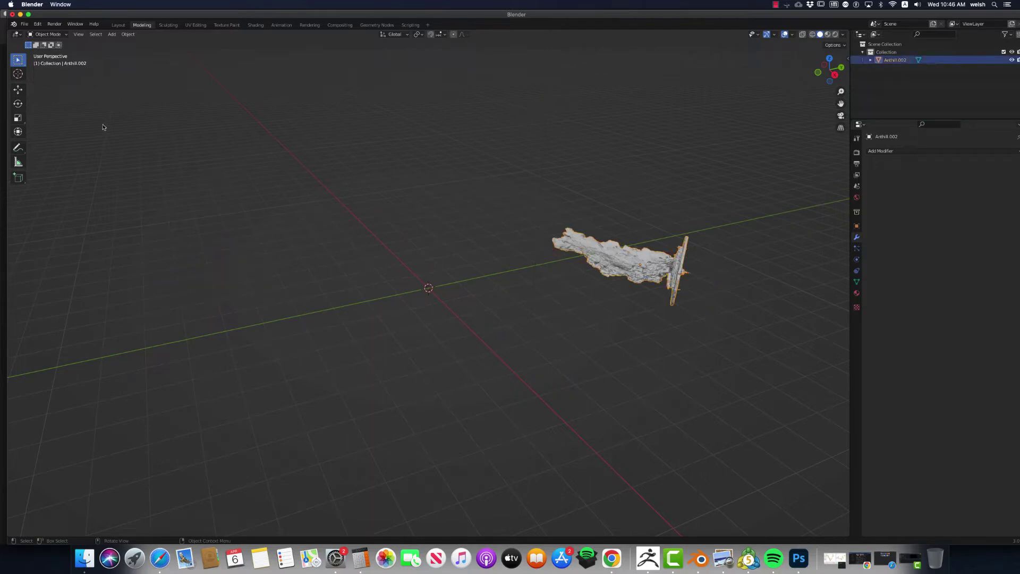
pyautogui.click(18, 105)
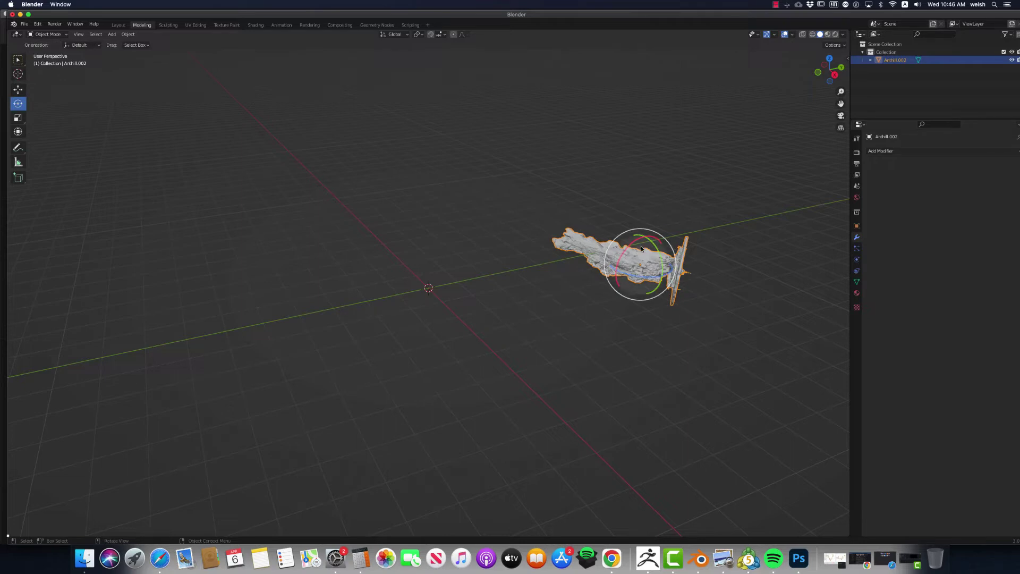
pyautogui.moveTo(654, 246)
pyautogui.mouseDown()
pyautogui.moveTo(658, 270)
pyautogui.moveTo(624, 246)
pyautogui.moveTo(663, 261)
pyautogui.mouseUp()
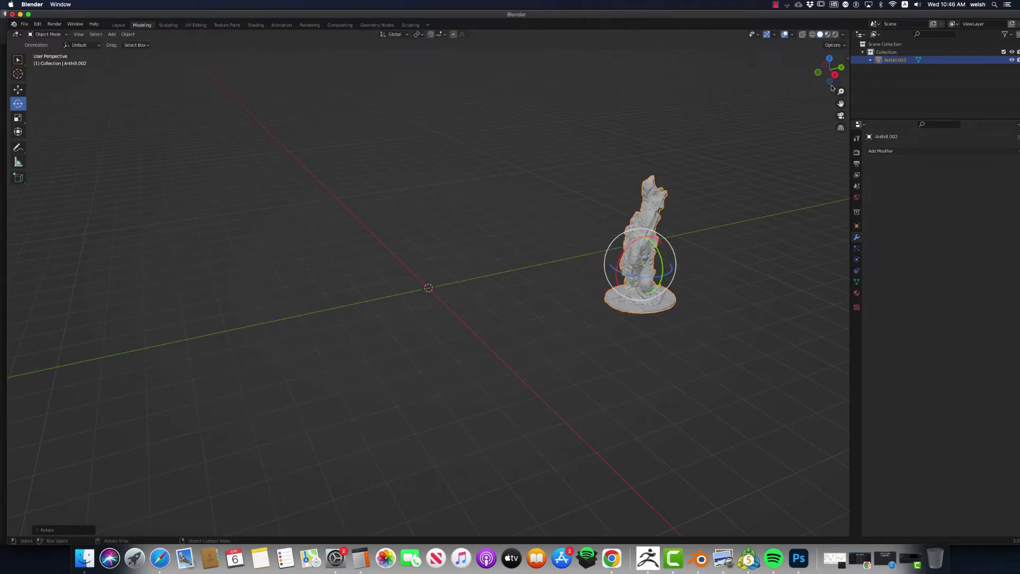
# Step: Set Anthill.002's location to X 0, Y 0, Z 0 m in the N panel
pyautogui.press('n')
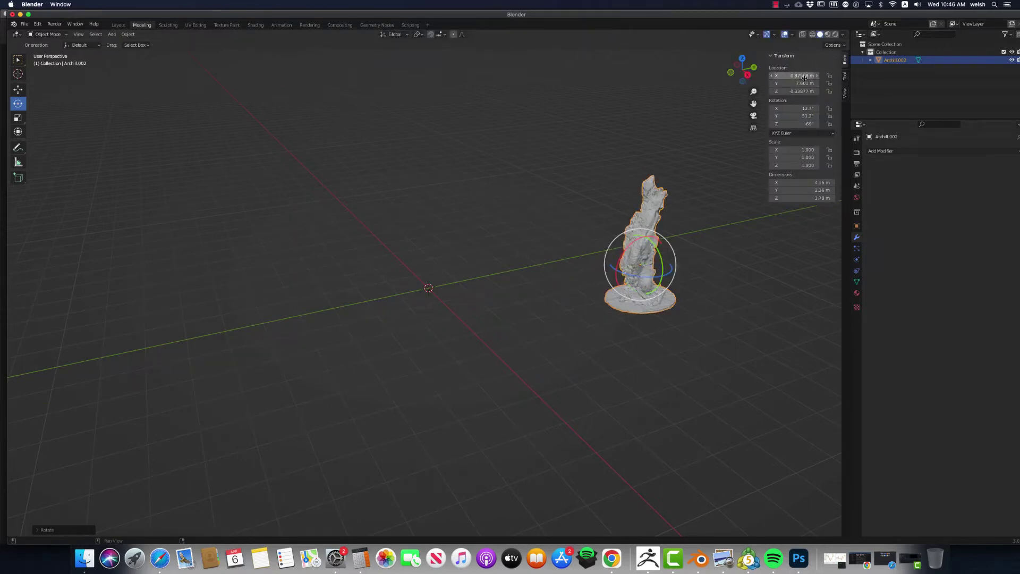
pyautogui.click(804, 77)
pyautogui.write('0')
pyautogui.click(803, 84)
pyautogui.write('0')
pyautogui.click(805, 92)
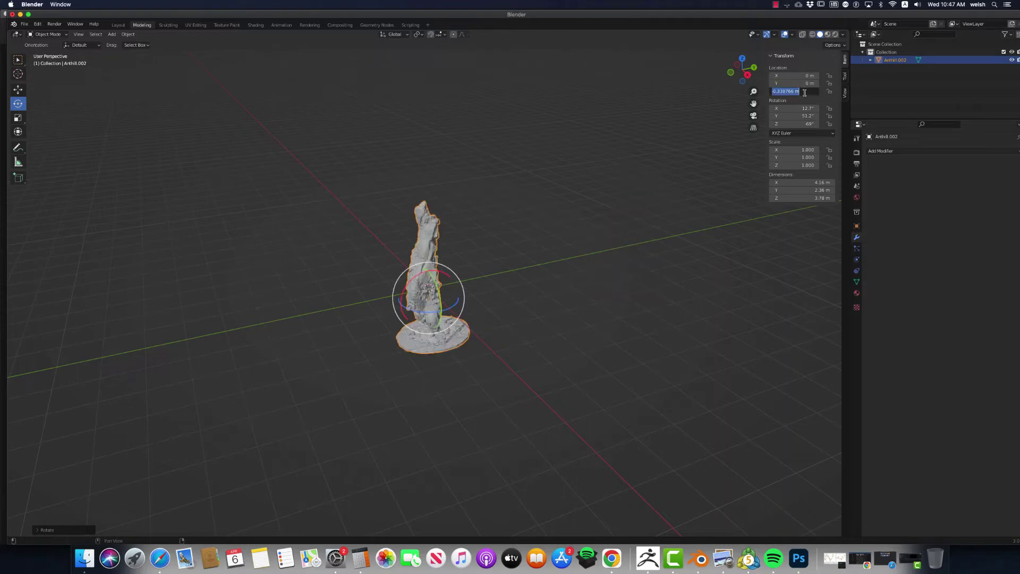
pyautogui.write('0')
pyautogui.press('Return')
pyautogui.click(553, 232)
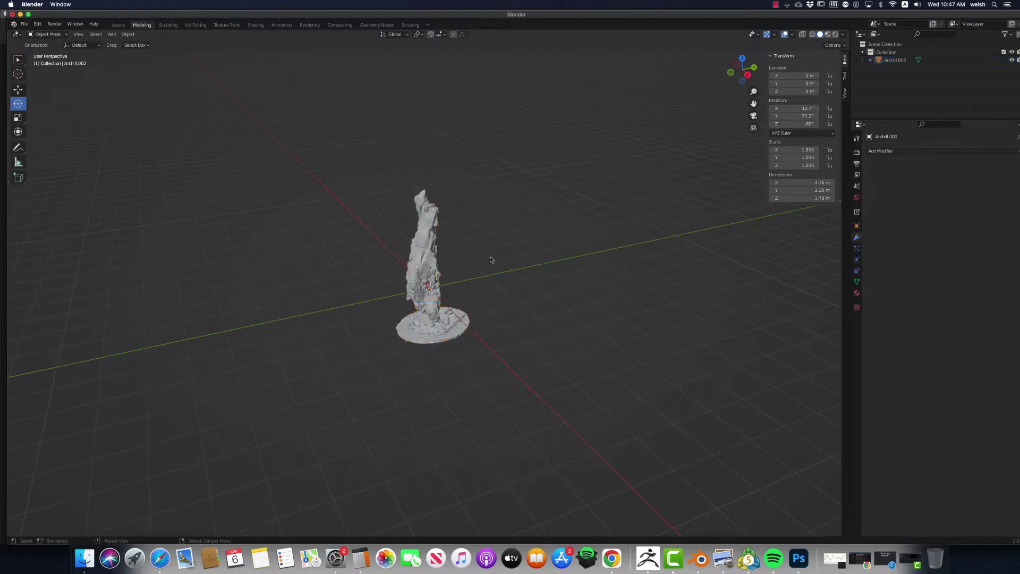
pyautogui.scroll(-5, 483, 262)
pyautogui.scroll(10, 430, 272)
# Step: Orbit and zoom around Anthill.002 to inspect its surface and flat base disc, then open the mode list
pyautogui.scroll(5, 429, 272)
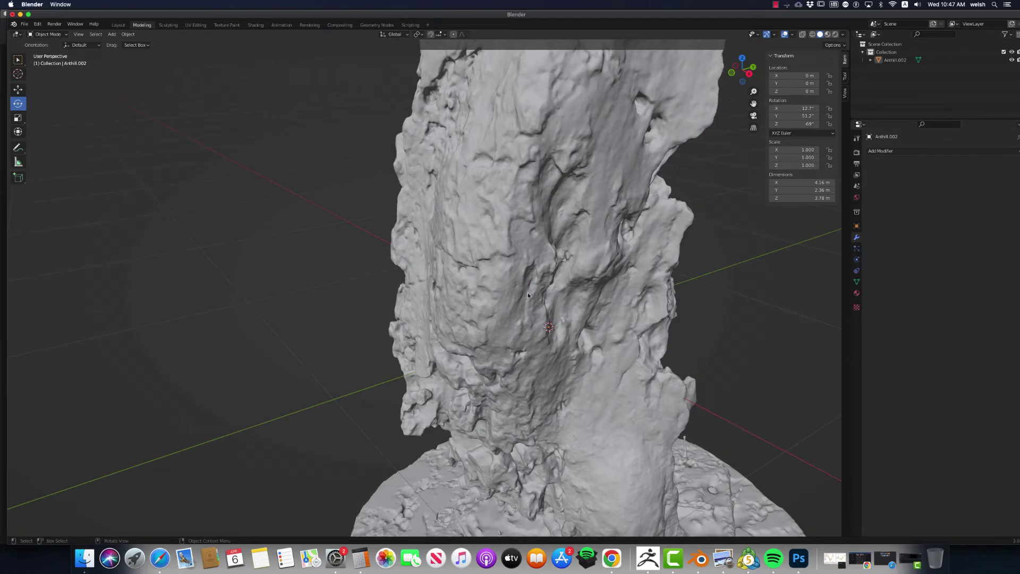
pyautogui.scroll(-2, 527, 292)
pyautogui.moveTo(464, 277); pyautogui.dragTo(580, 268, button='middle')
pyautogui.moveTo(573, 355); pyautogui.dragTo(559, 339, button='middle')
pyautogui.scroll(-5, 566, 365)
pyautogui.scroll(4, 558, 339)
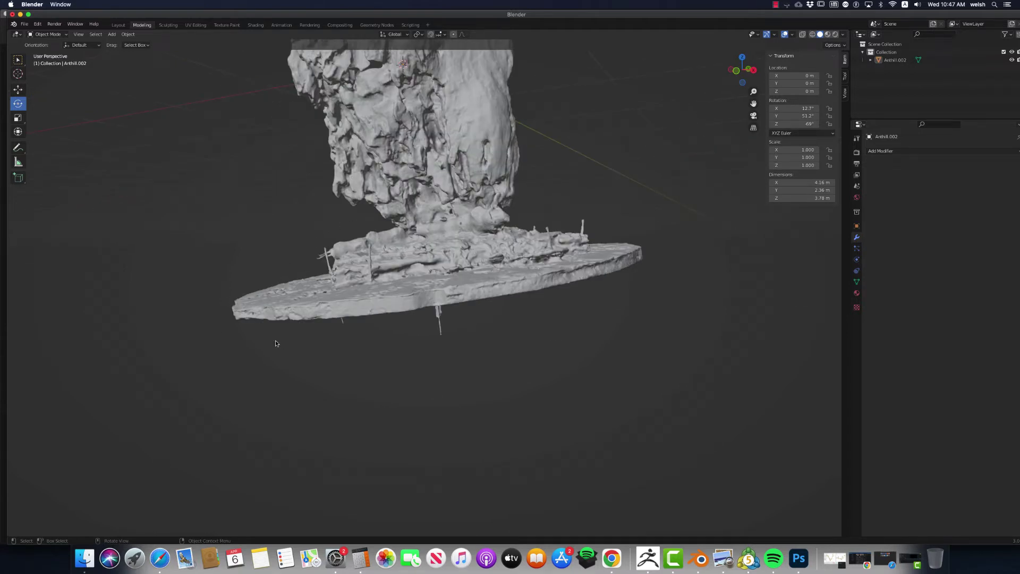
pyautogui.click(46, 34)
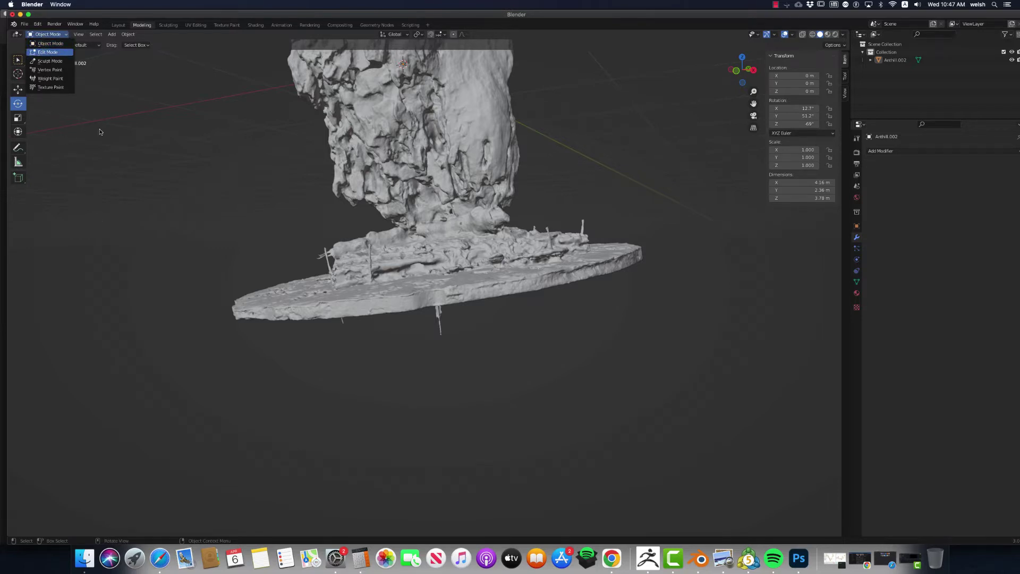
# Step: Enter Edit Mode and lasso-select all the base disc vertices, including hidden ones
pyautogui.press('Return')
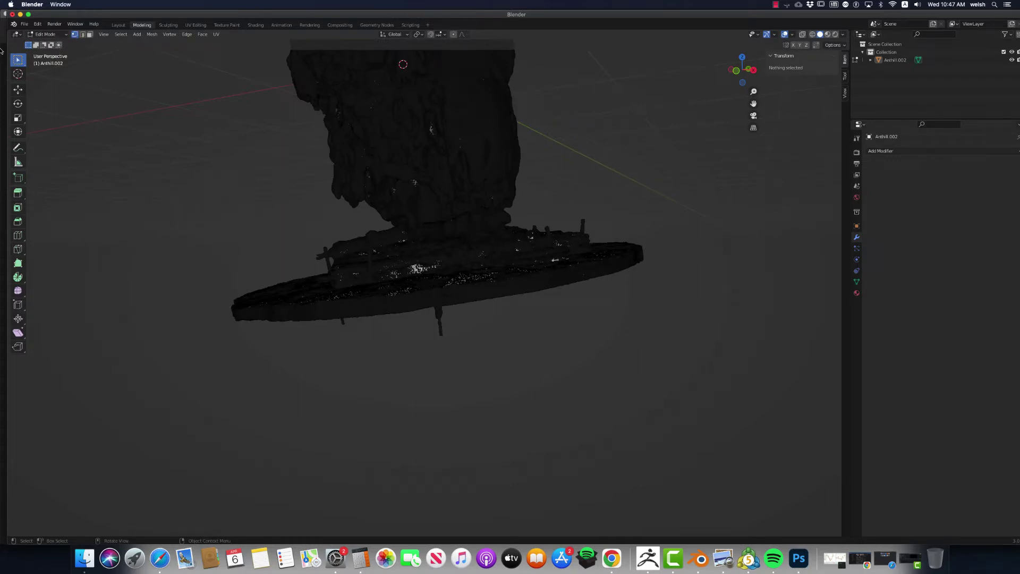
pyautogui.click(17, 60)
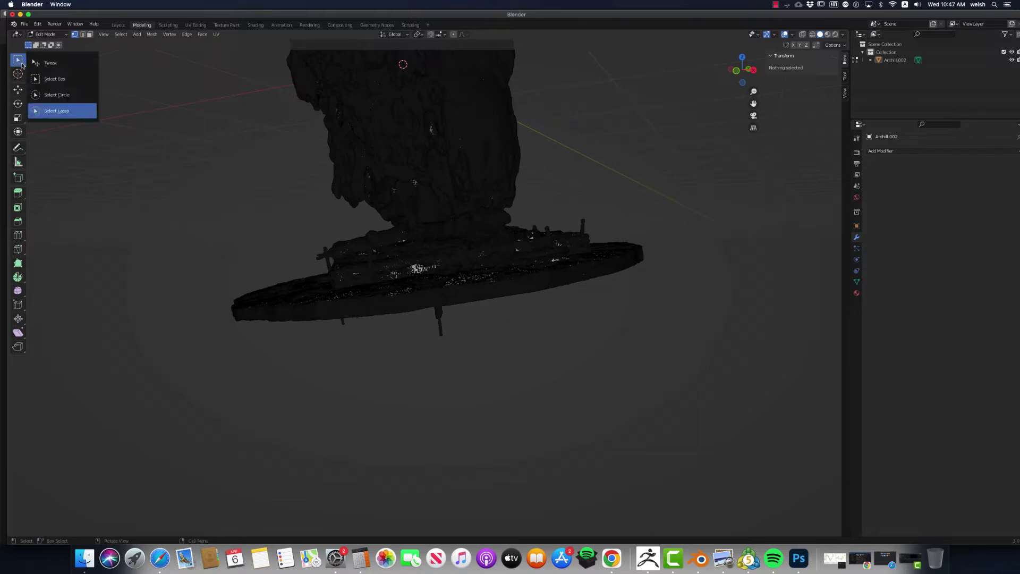
pyautogui.click(57, 110)
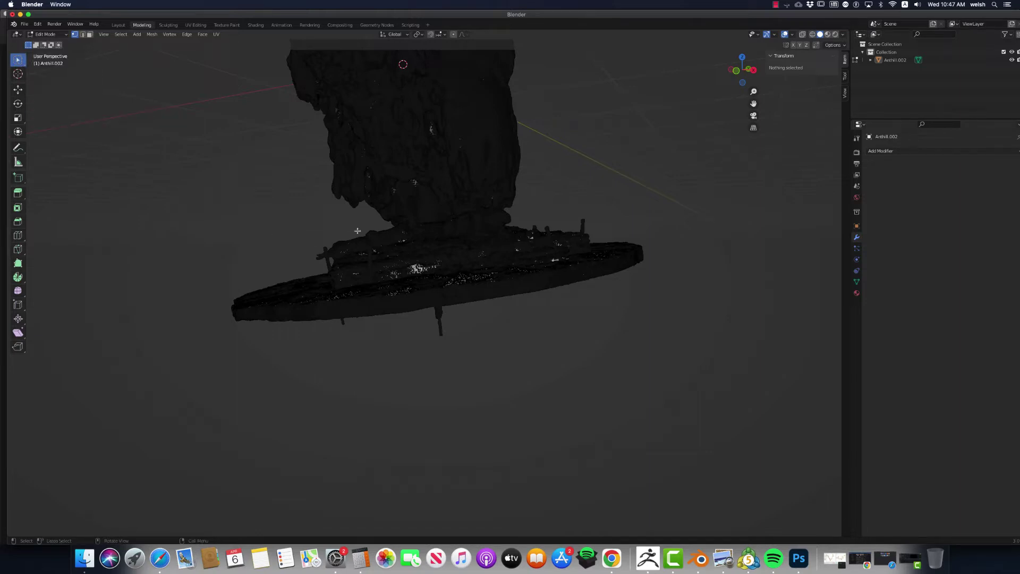
pyautogui.moveTo(358, 229)
pyautogui.mouseDown()
pyautogui.moveTo(236, 260)
pyautogui.moveTo(179, 327)
pyautogui.moveTo(198, 361)
pyautogui.moveTo(488, 318)
pyautogui.moveTo(597, 315)
pyautogui.moveTo(740, 269)
pyautogui.moveTo(730, 243)
pyautogui.moveTo(702, 221)
pyautogui.moveTo(620, 211)
pyautogui.mouseUp()
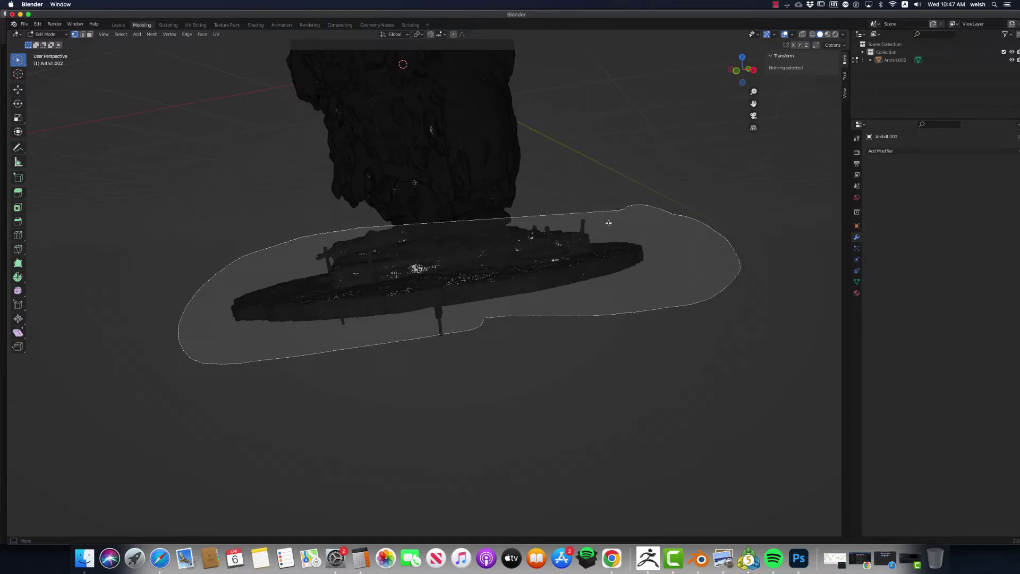
pyautogui.moveTo(475, 335); pyautogui.dragTo(415, 357)
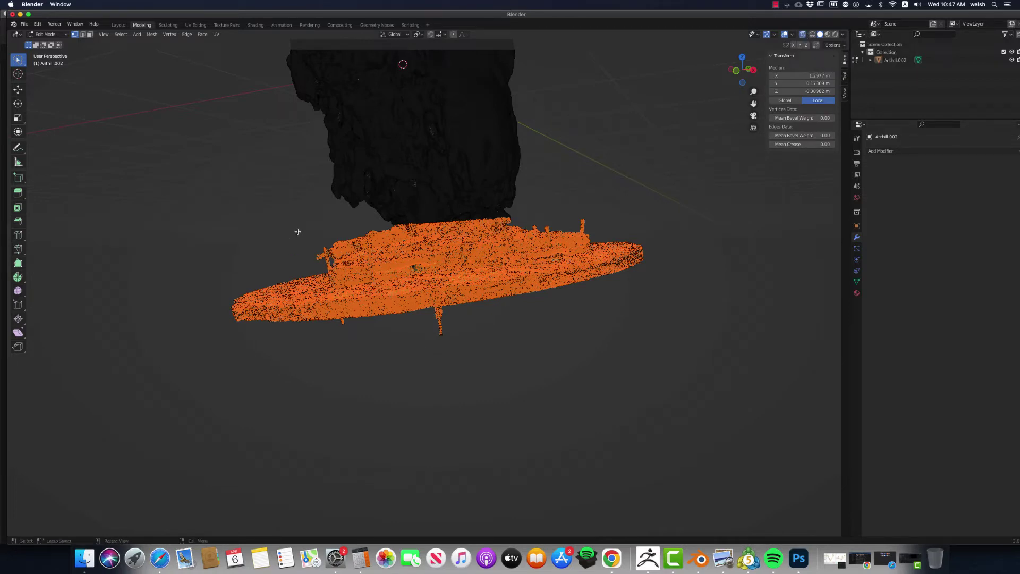
pyautogui.moveTo(300, 235)
pyautogui.mouseDown()
pyautogui.moveTo(194, 273)
pyautogui.moveTo(176, 346)
pyautogui.moveTo(283, 382)
pyautogui.moveTo(442, 368)
pyautogui.moveTo(629, 315)
pyautogui.moveTo(719, 259)
pyautogui.moveTo(693, 210)
pyautogui.mouseUp()
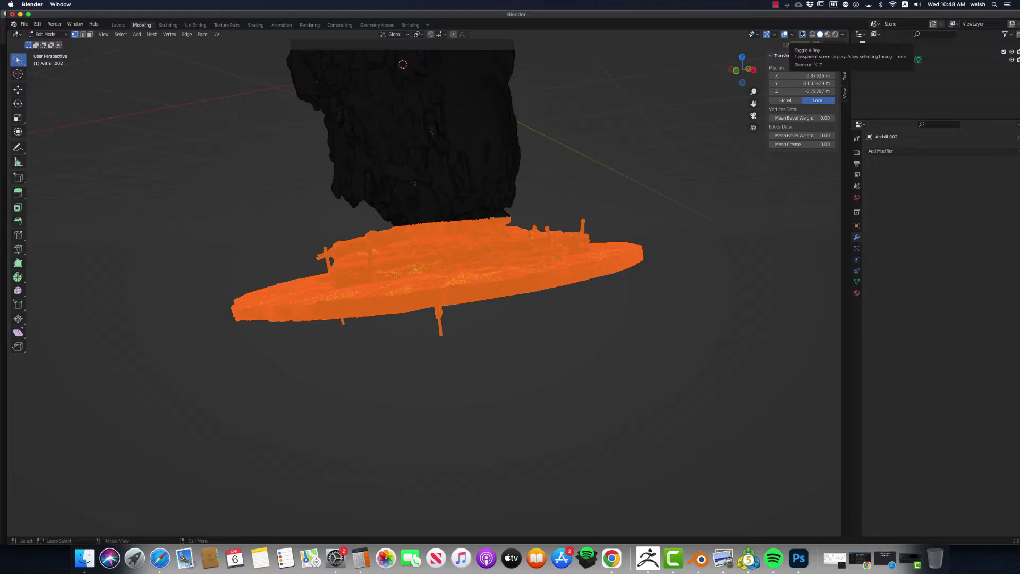
# Step: Delete the selected base disc vertices
pyautogui.press('x')
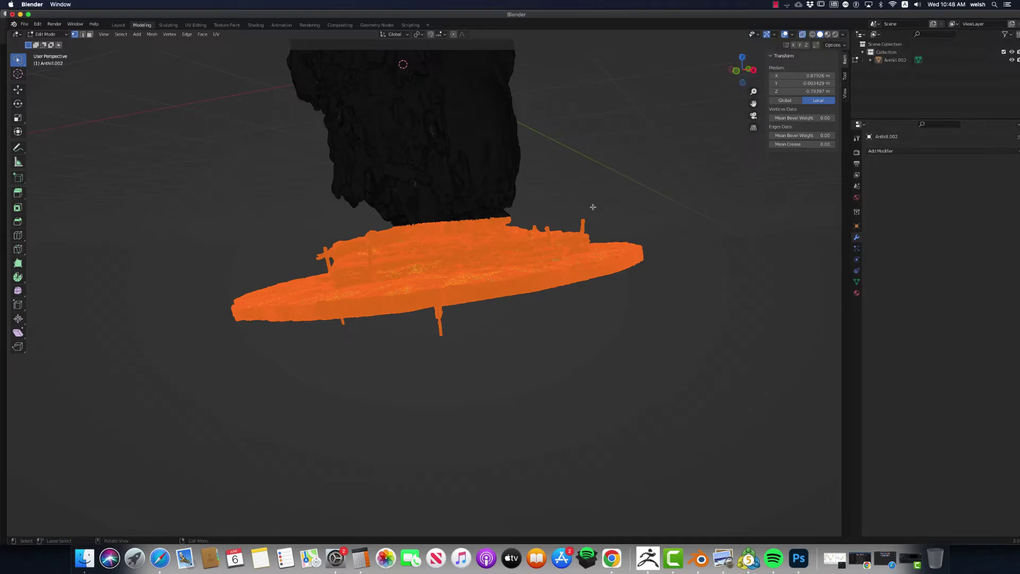
pyautogui.press('x')
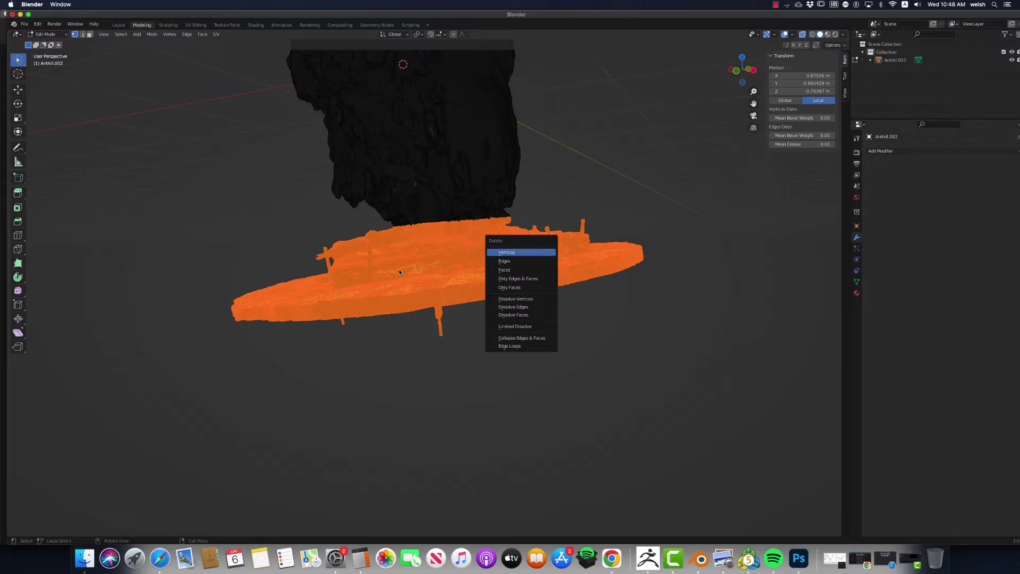
pyautogui.press('Return')
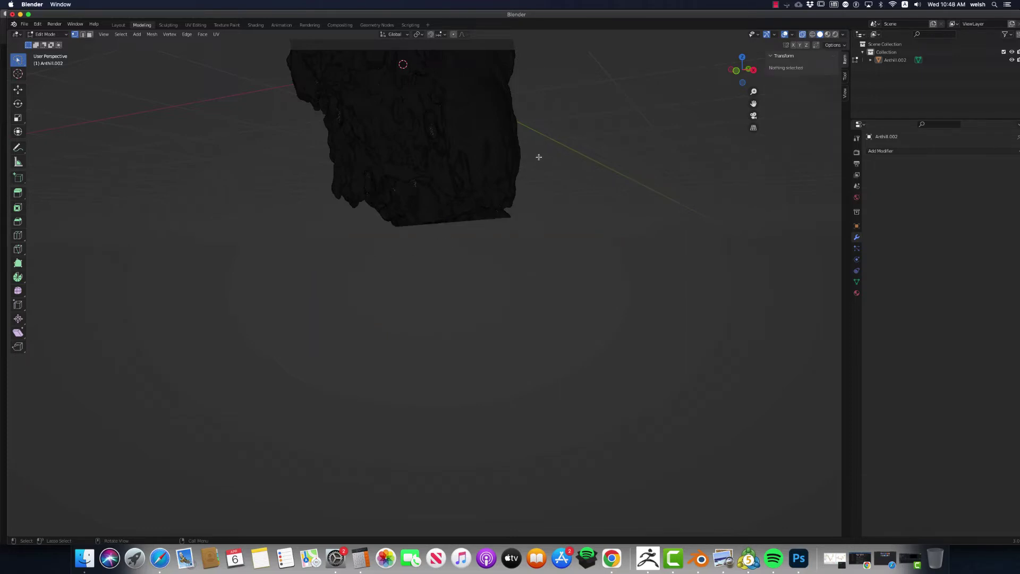
# Step: Orbit to view the trimmed mound from the side and return to Object Mode
pyautogui.moveTo(539, 157); pyautogui.dragTo(514, 155, button='middle')
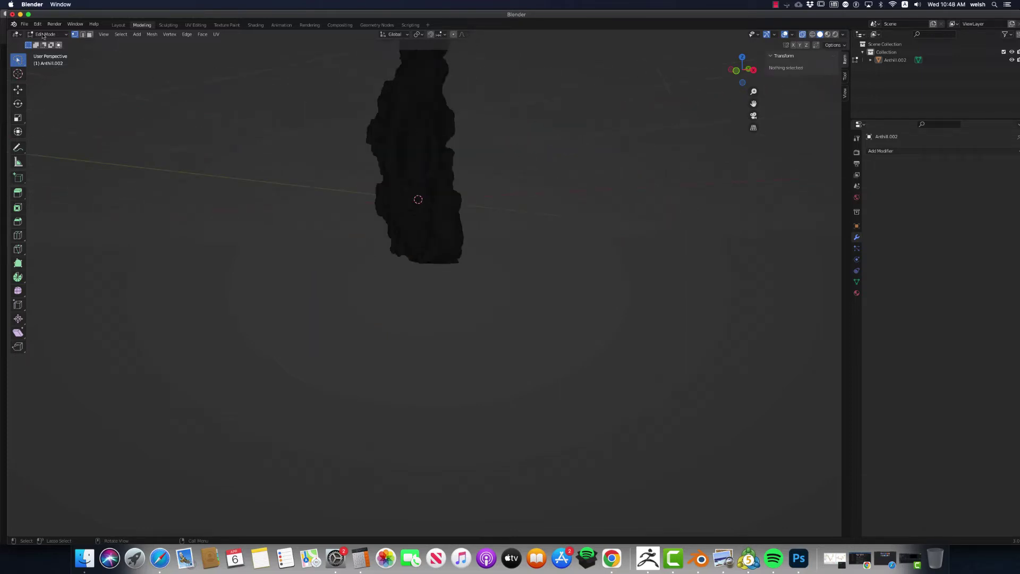
pyautogui.click(40, 35)
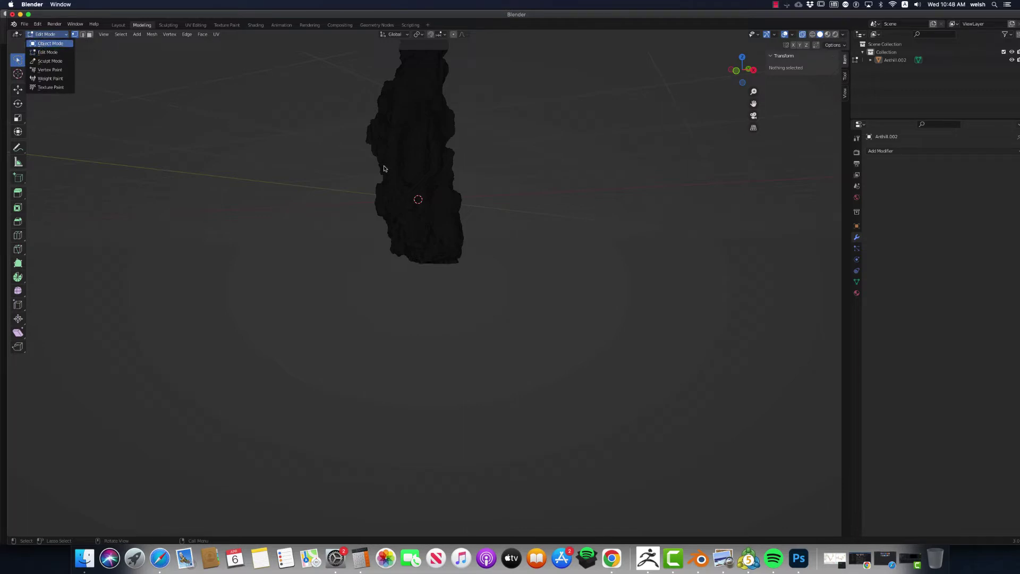
pyautogui.press('Tab')
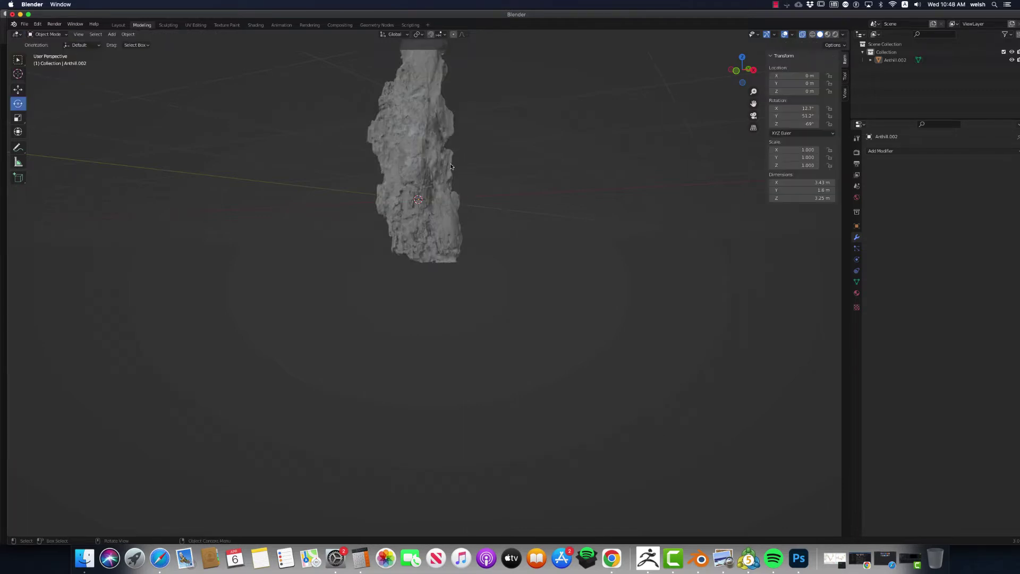
pyautogui.scroll(12, 451, 166)
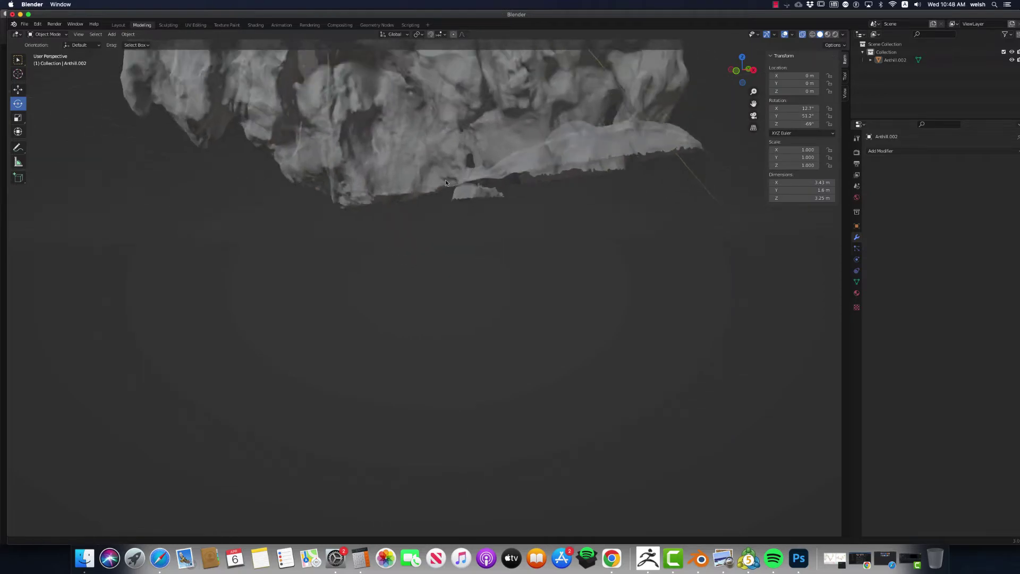
pyautogui.hscroll(-10, 450, 199)
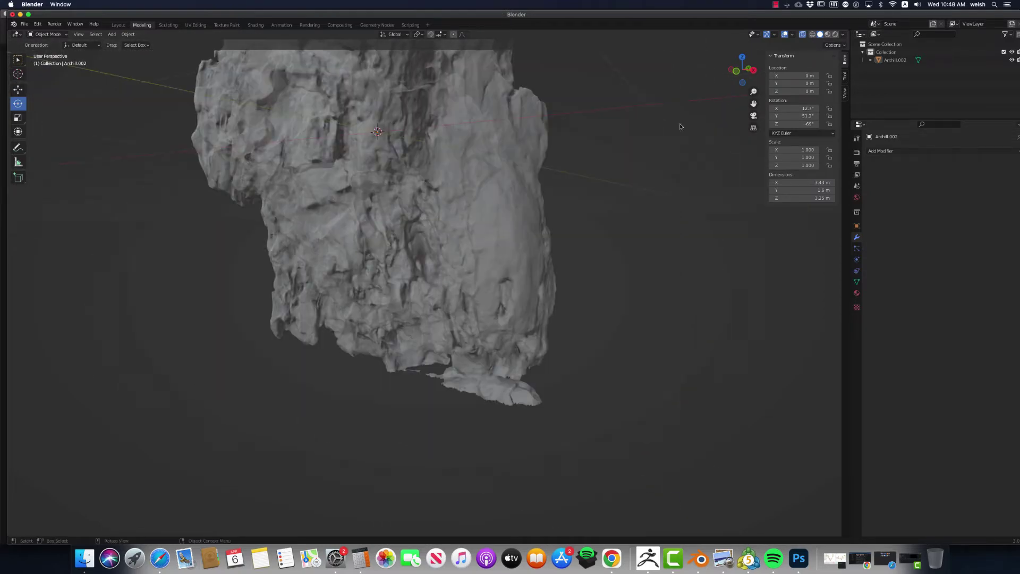
# Step: Turn off X-ray so the mesh displays solid, inspect it up close, then switch to Photoshop
pyautogui.click(803, 34)
pyautogui.moveTo(582, 180); pyautogui.dragTo(574, 203, button='middle')
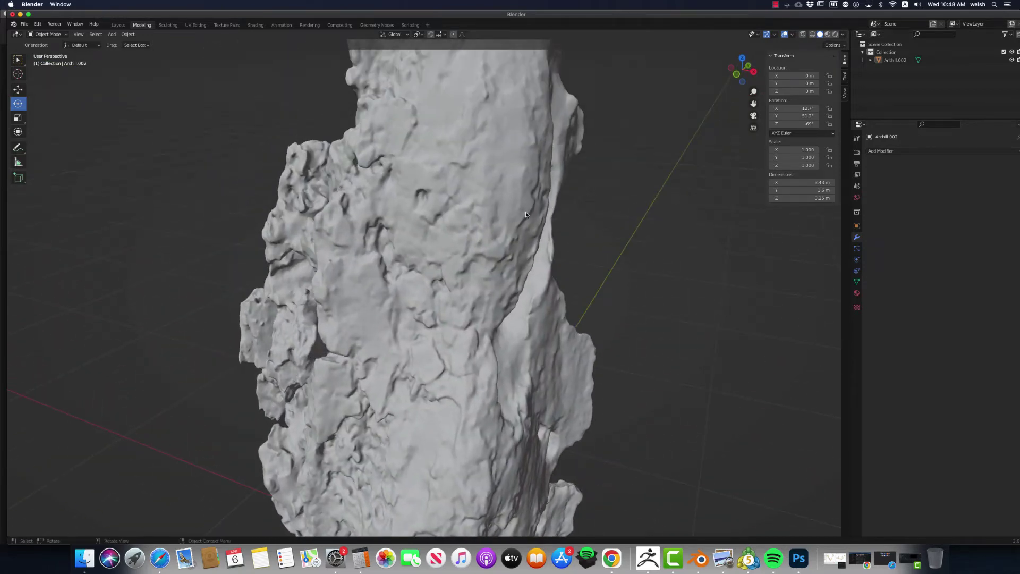
pyautogui.scroll(-5, 525, 211)
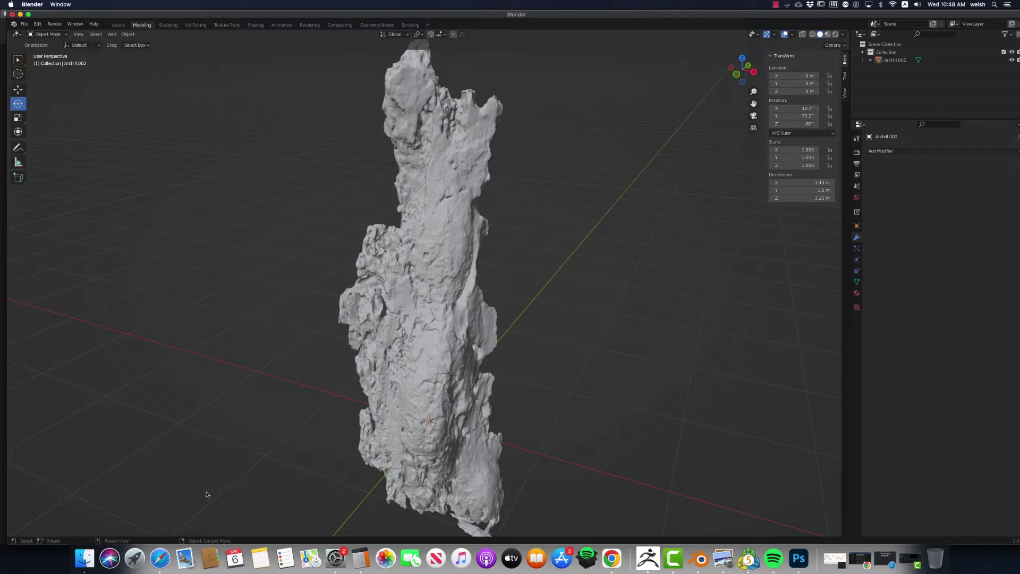
pyautogui.scroll(3, 513, 231)
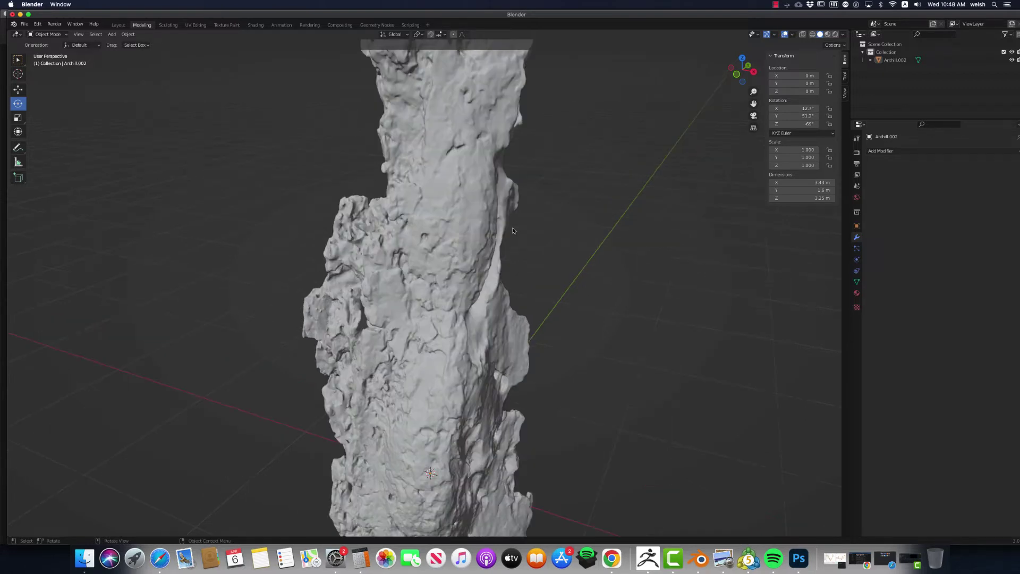
pyautogui.click(802, 559)
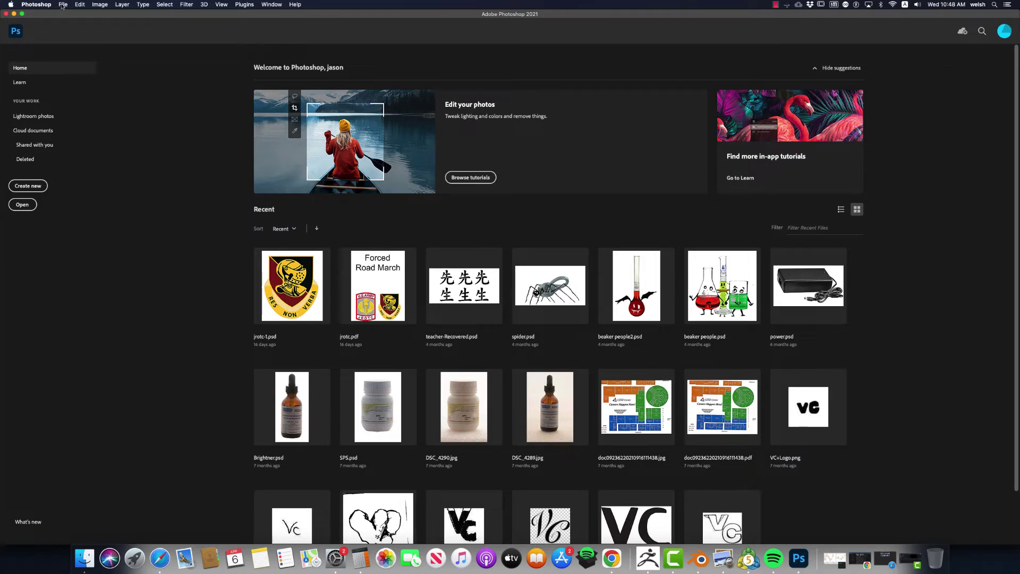
# Step: Open Photoshop's File menu and close it without choosing a command
pyautogui.click(63, 4)
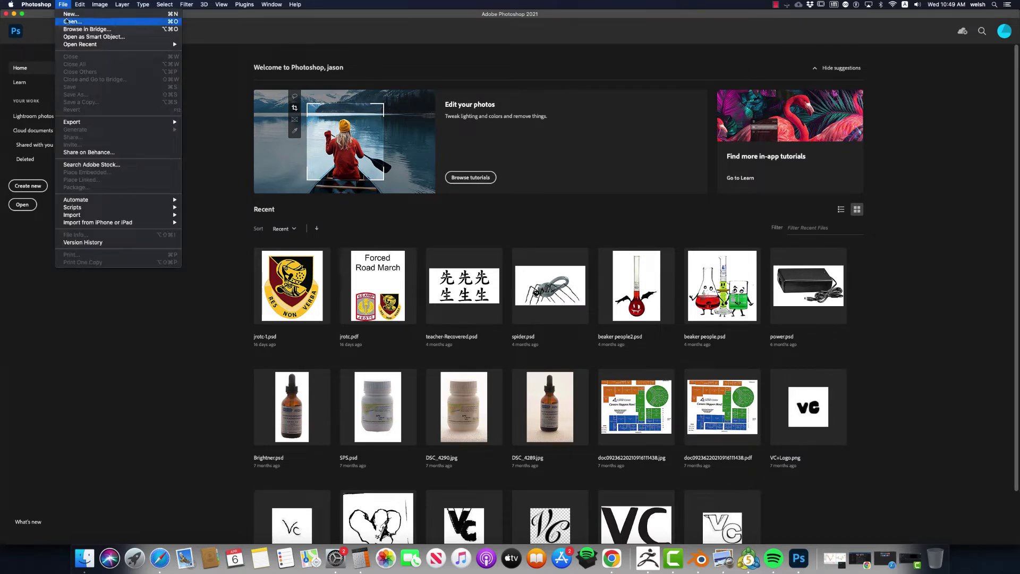
pyautogui.click(275, 171)
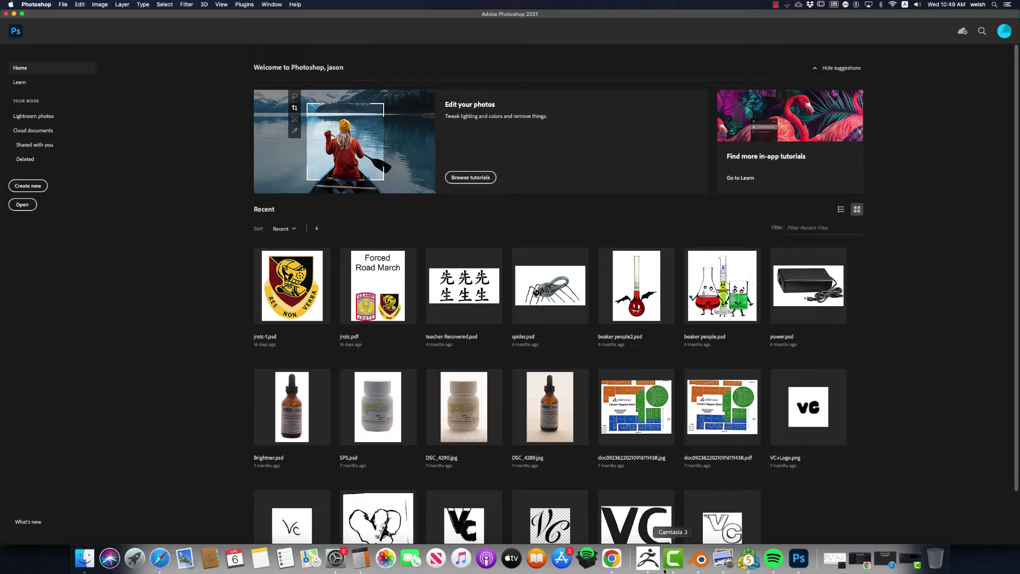
pyautogui.click(701, 558)
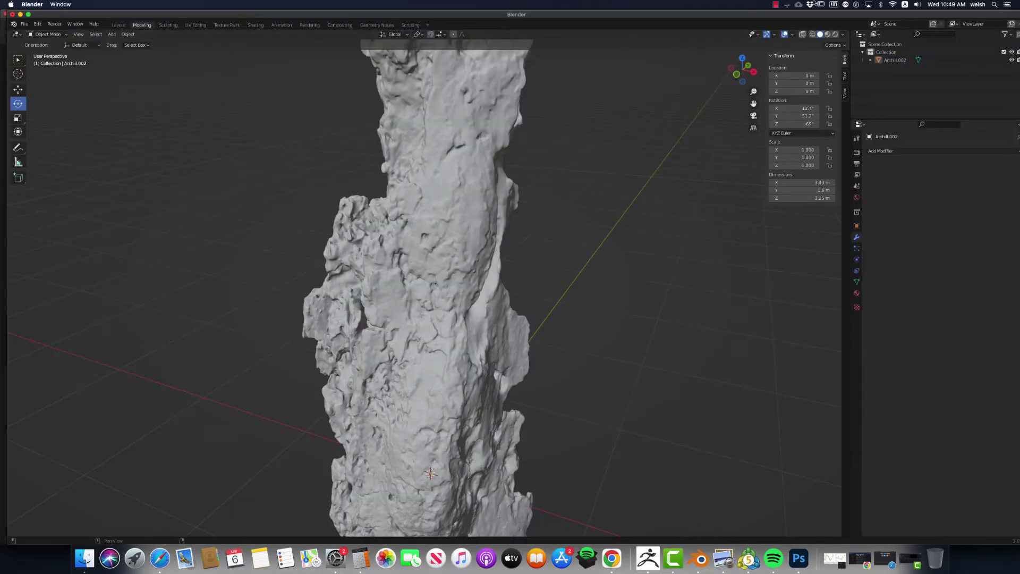
pyautogui.click(828, 35)
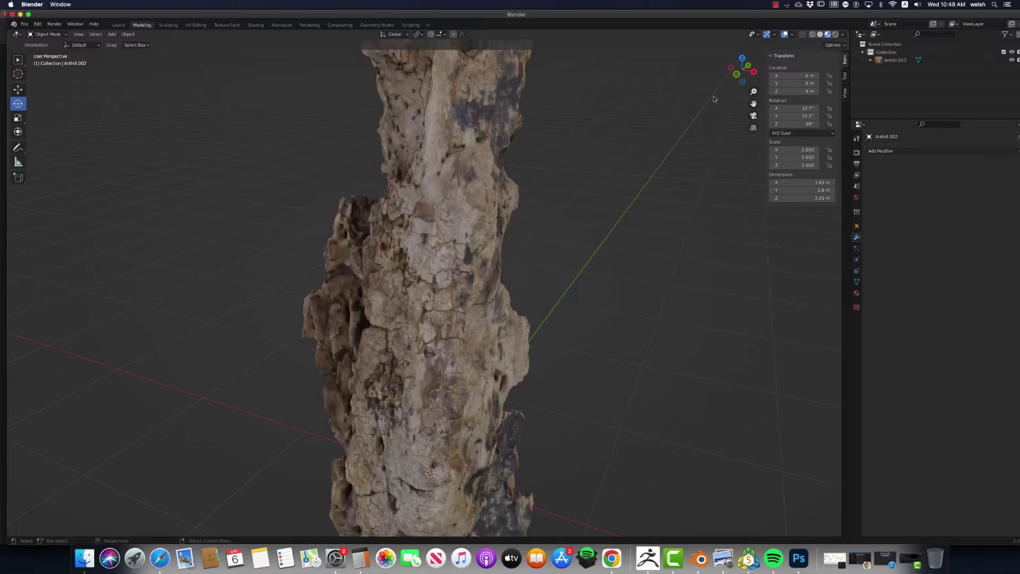
pyautogui.scroll(-2, 622, 199)
pyautogui.scroll(6, 619, 202)
pyautogui.scroll(-2, 614, 199)
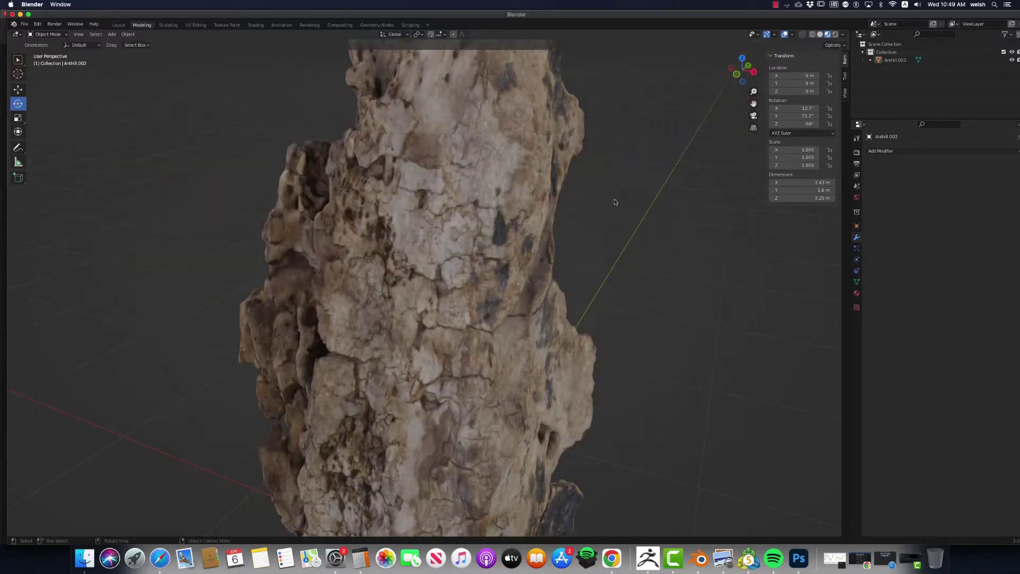
pyautogui.scroll(1, 613, 202)
pyautogui.hscroll(-4, 614, 200)
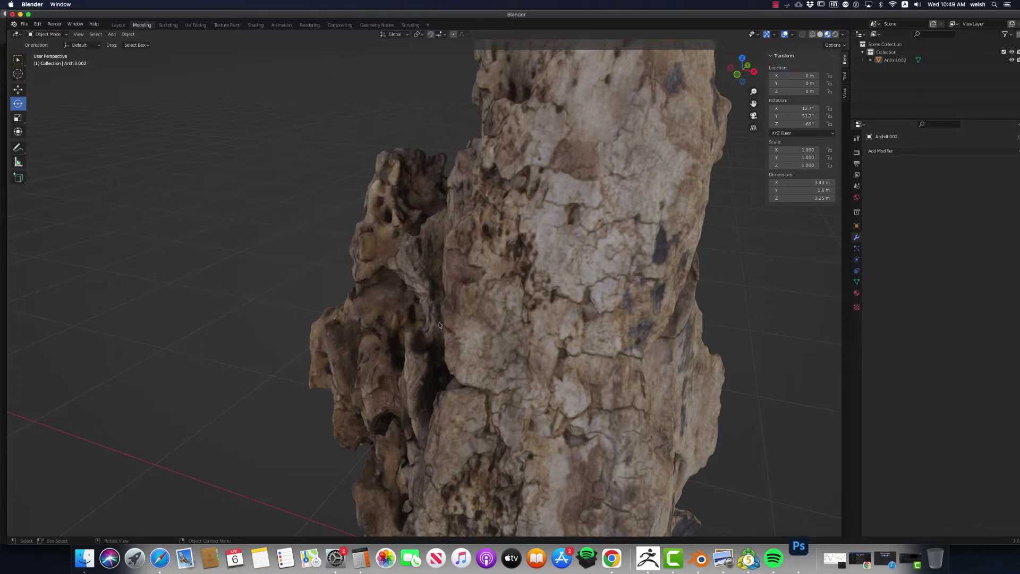
pyautogui.click(820, 34)
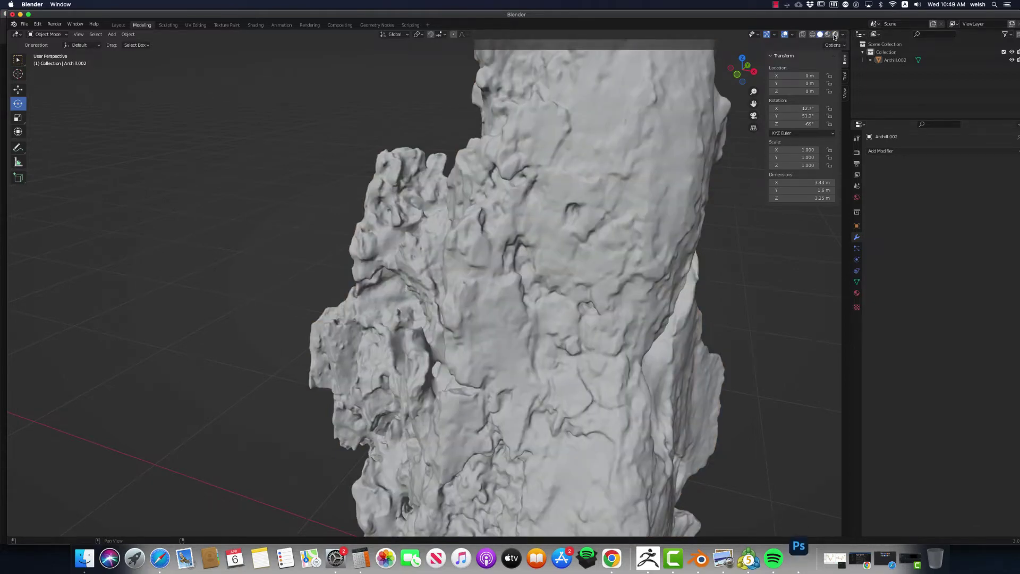
pyautogui.click(835, 34)
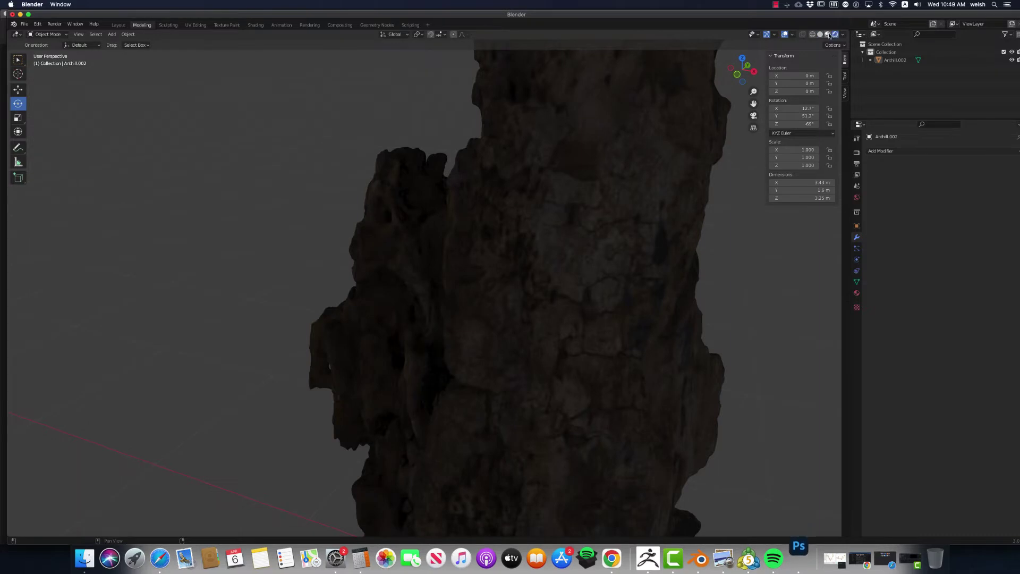
pyautogui.click(828, 34)
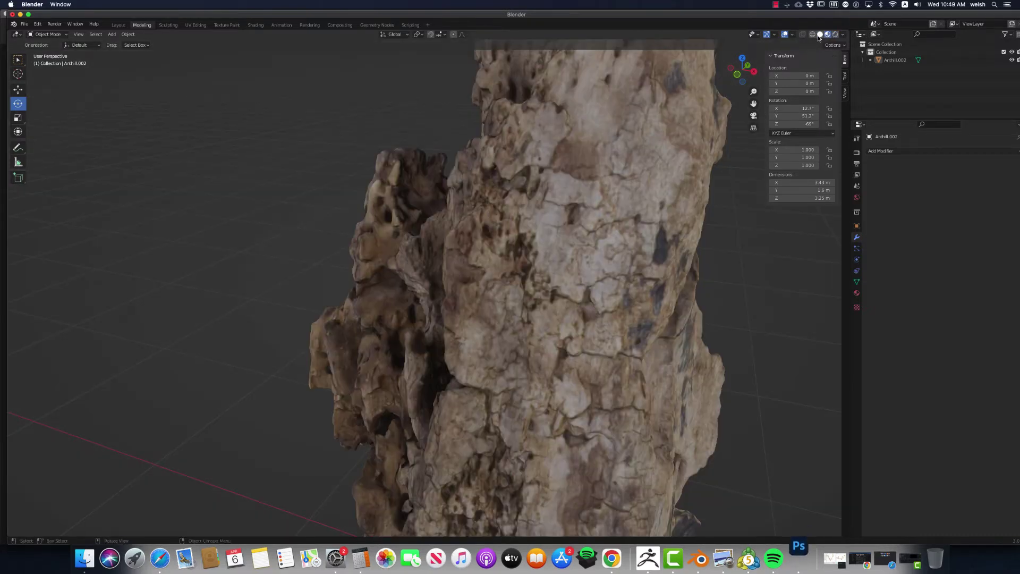
pyautogui.click(820, 34)
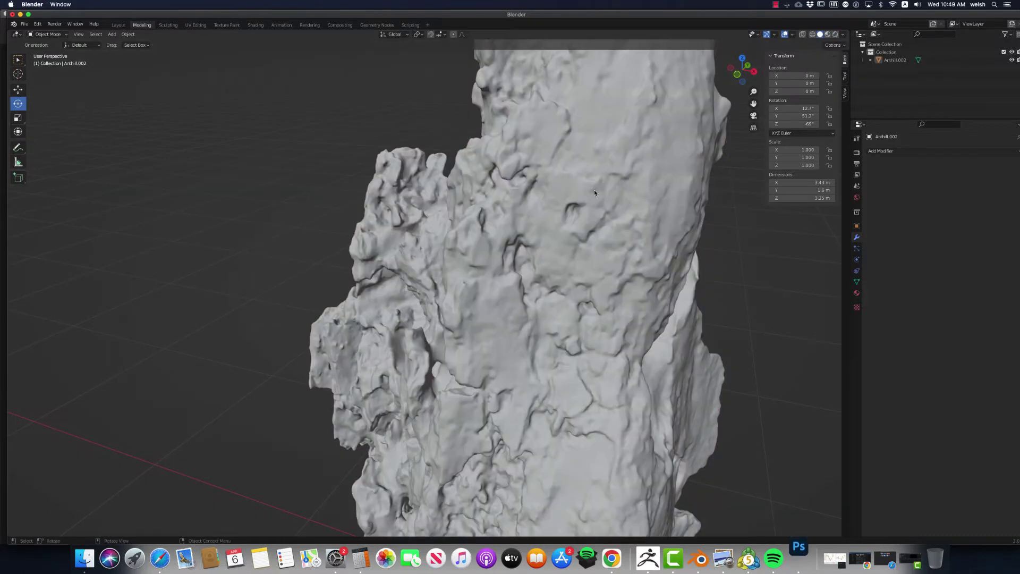
pyautogui.scroll(-6, 596, 189)
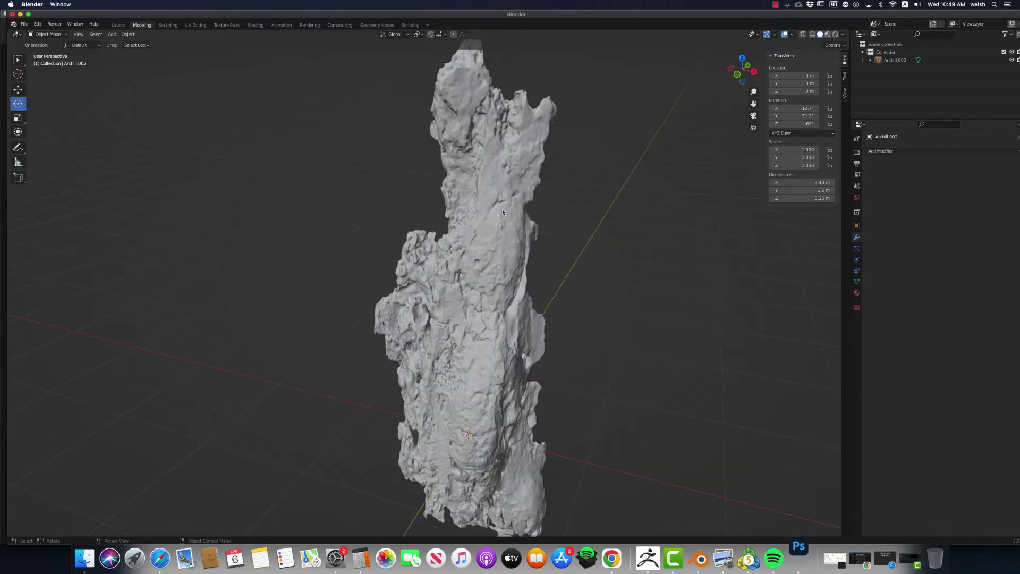
pyautogui.scroll(-5, 498, 237)
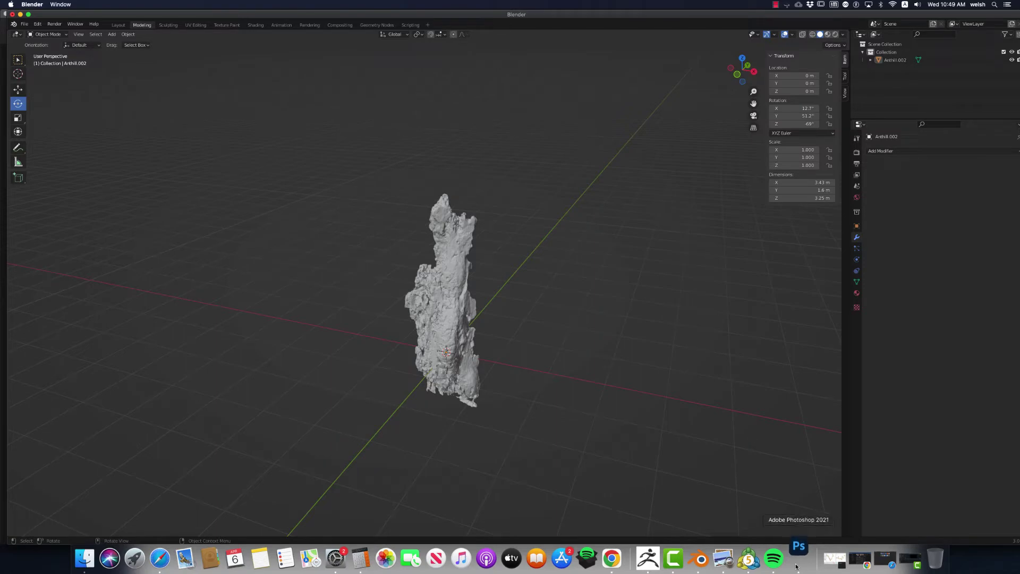
# Step: Open Anthill.jpg from the NIKON D7100 drive and make a Background copy layer
pyautogui.press('super+o')
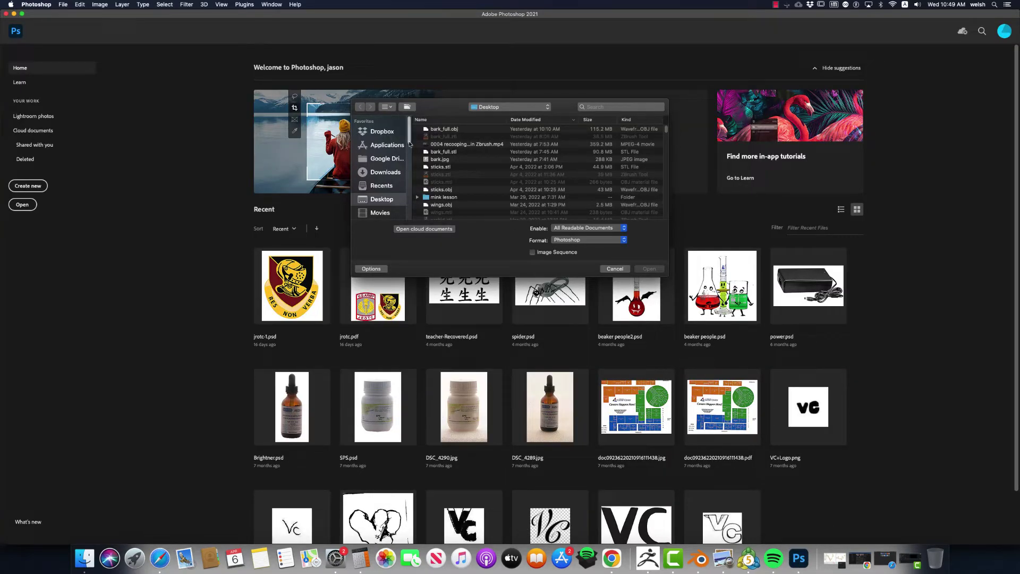
pyautogui.scroll(-2, 410, 147)
pyautogui.scroll(-5, 399, 160)
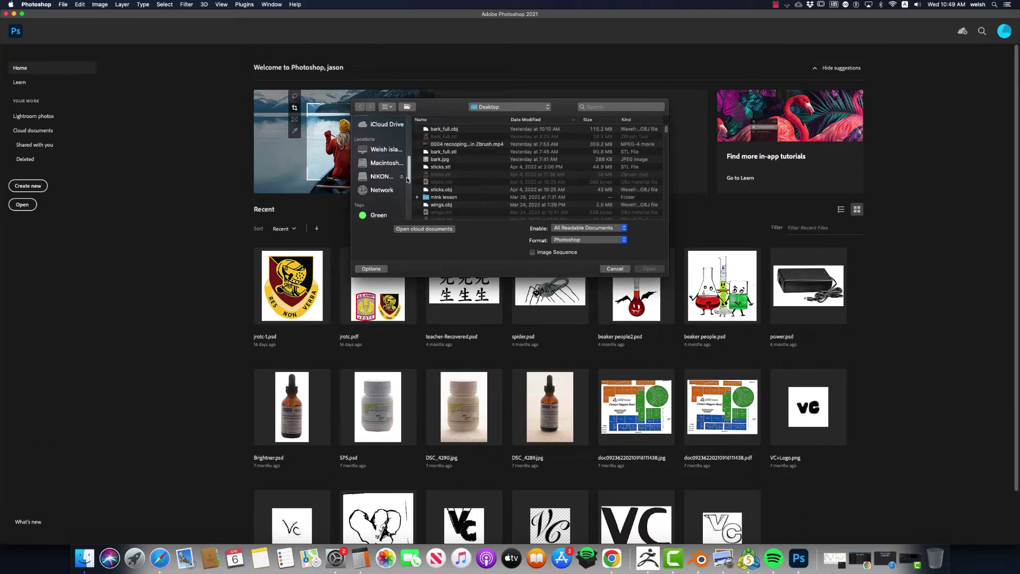
pyautogui.click(378, 177)
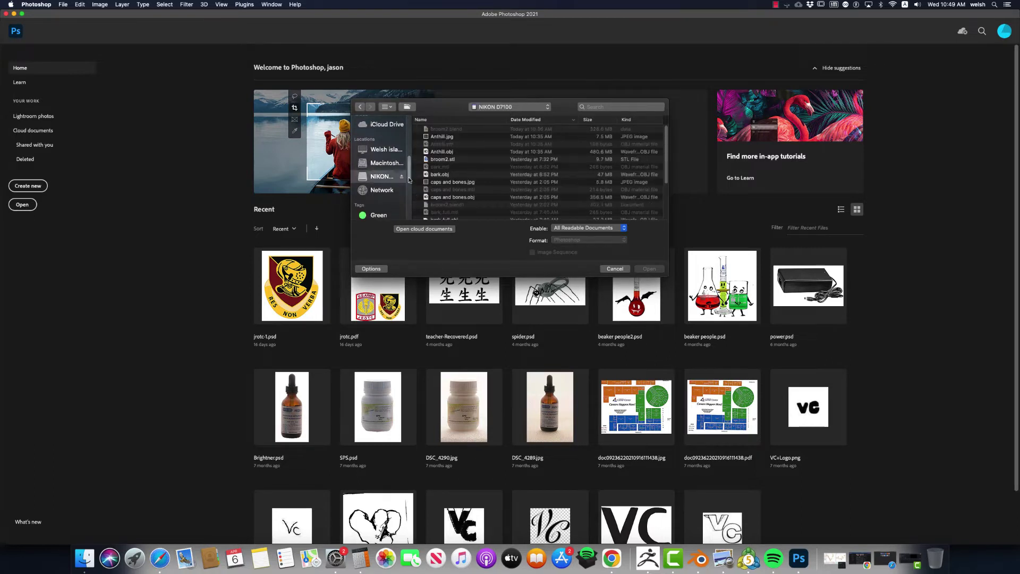
pyautogui.click(441, 137)
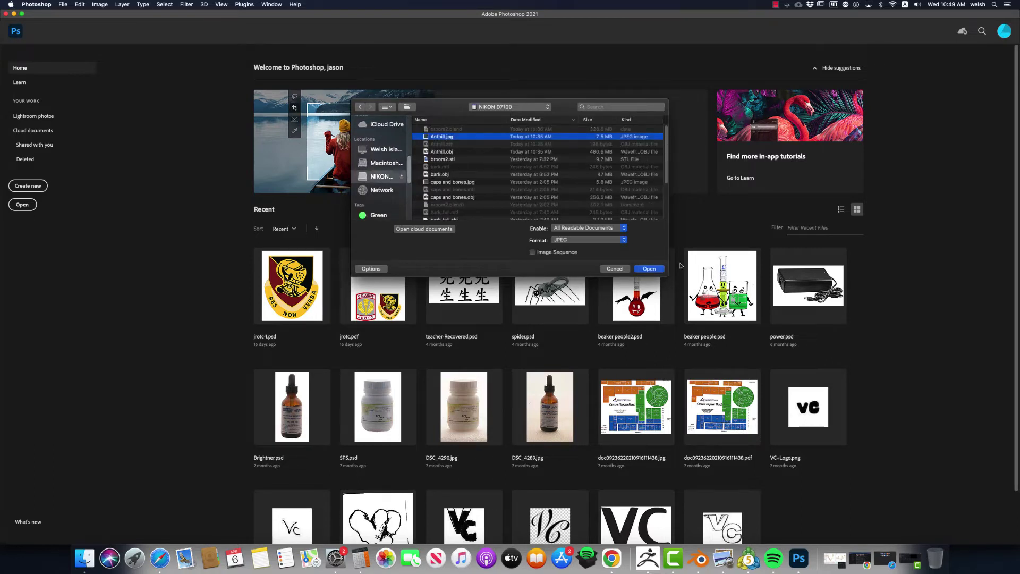
pyautogui.click(633, 269)
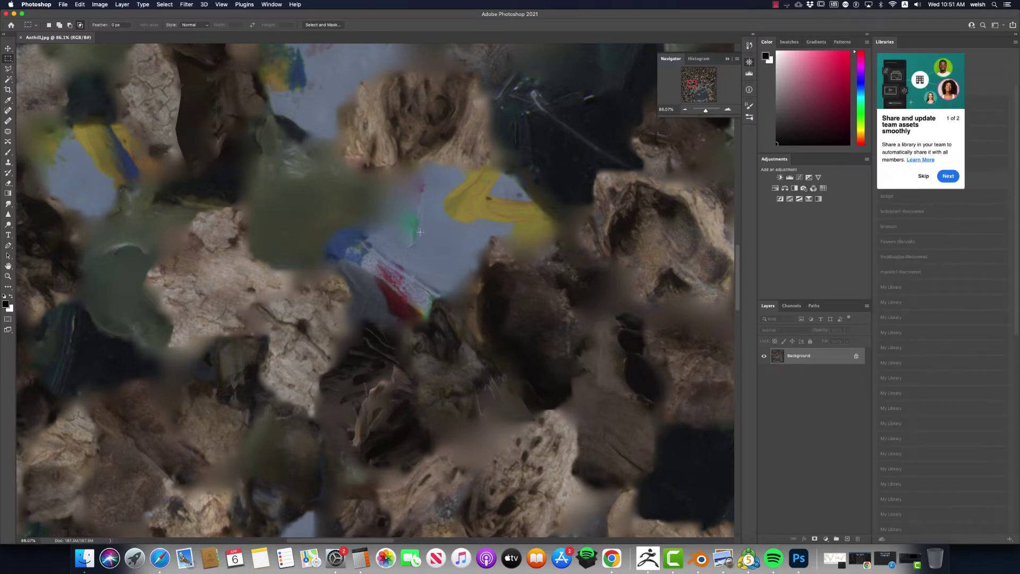
pyautogui.moveTo(801, 354); pyautogui.dragTo(844, 536)
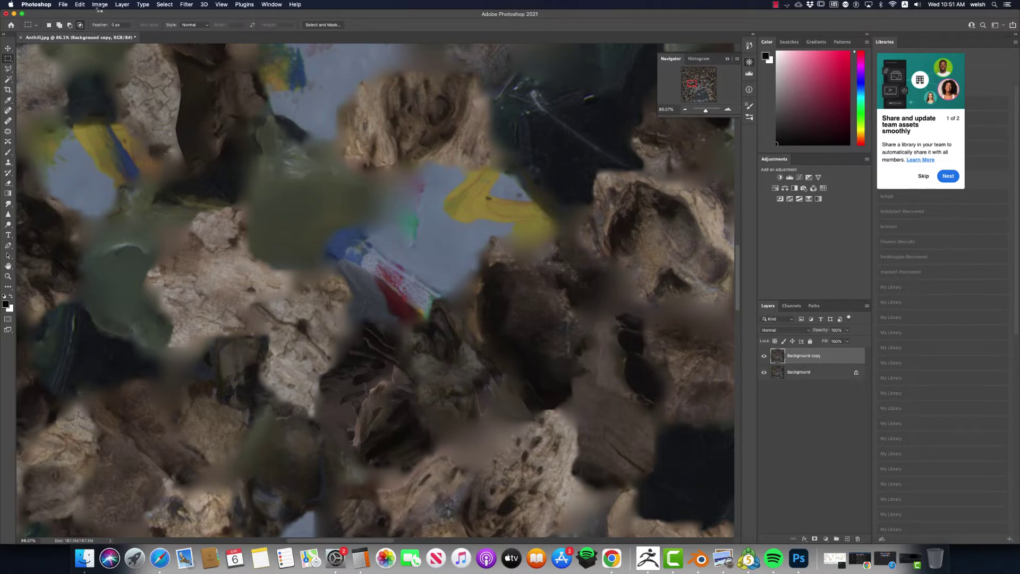
# Step: Start a Black and White conversion, raising Reds through Blues to 300% and Magentas near maximum
pyautogui.click(100, 5)
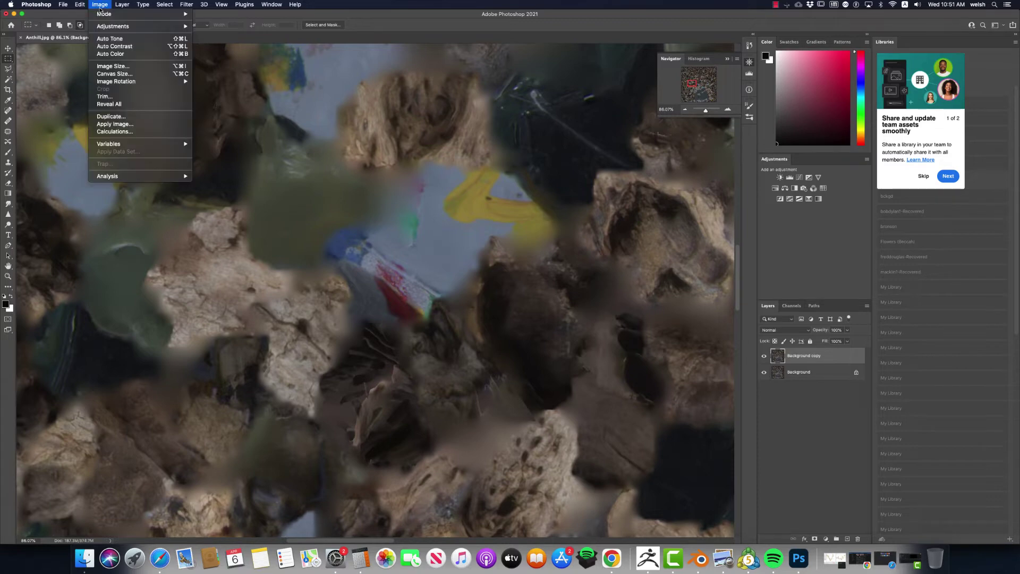
pyautogui.moveTo(102, 26)
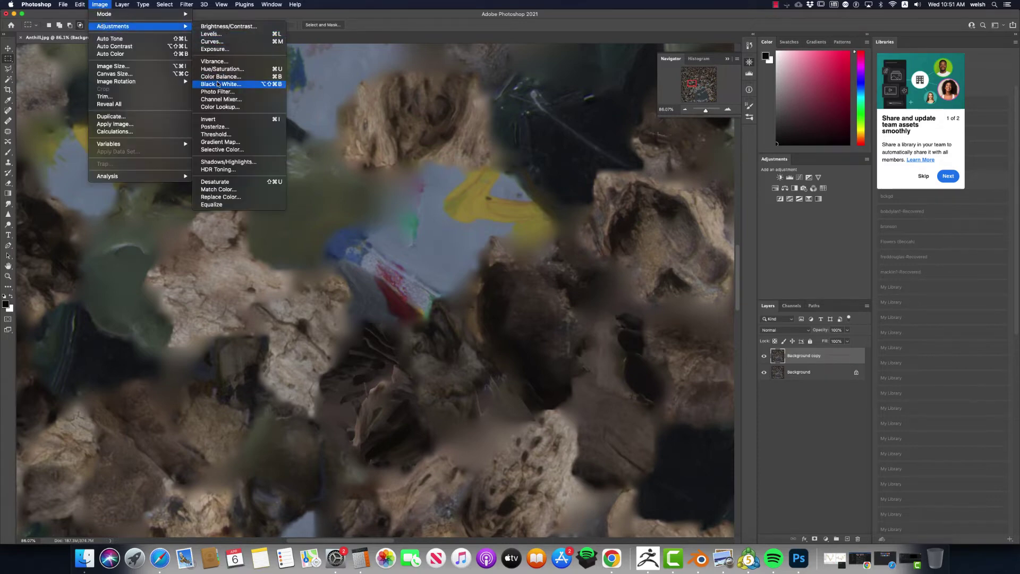
pyautogui.press('Escape')
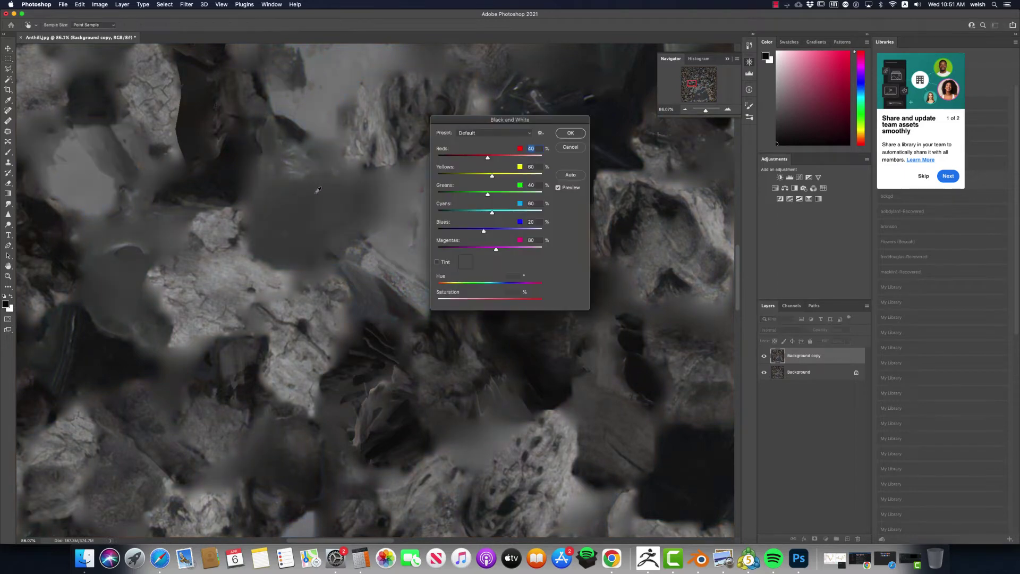
pyautogui.moveTo(489, 160); pyautogui.dragTo(557, 161)
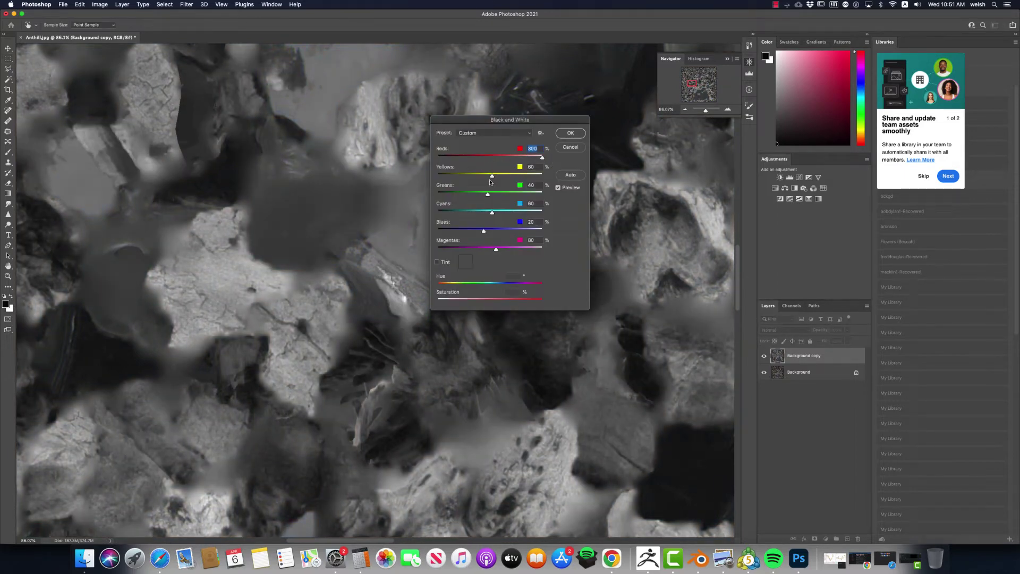
pyautogui.moveTo(499, 178); pyautogui.dragTo(552, 180)
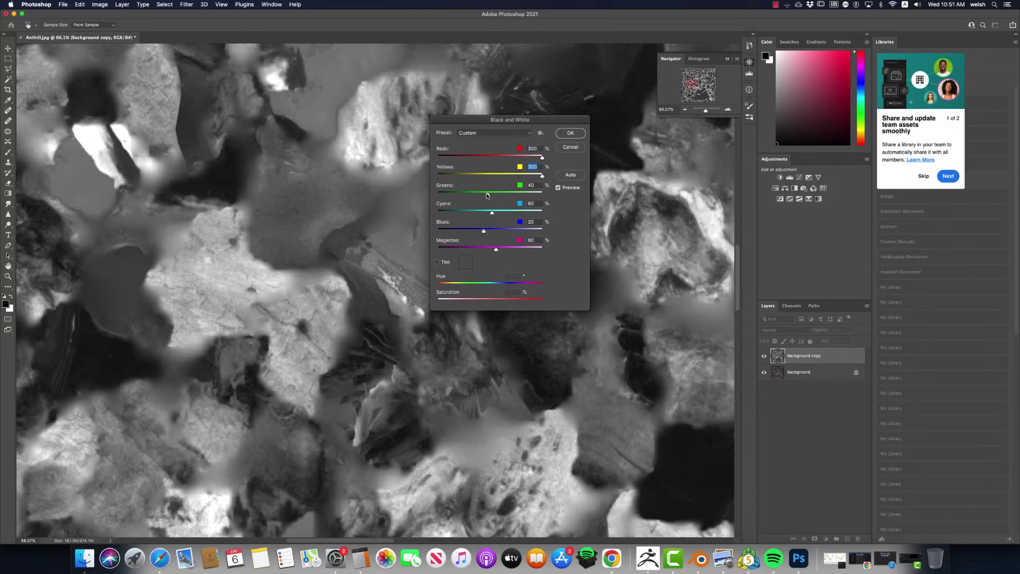
pyautogui.moveTo(486, 195); pyautogui.dragTo(561, 198)
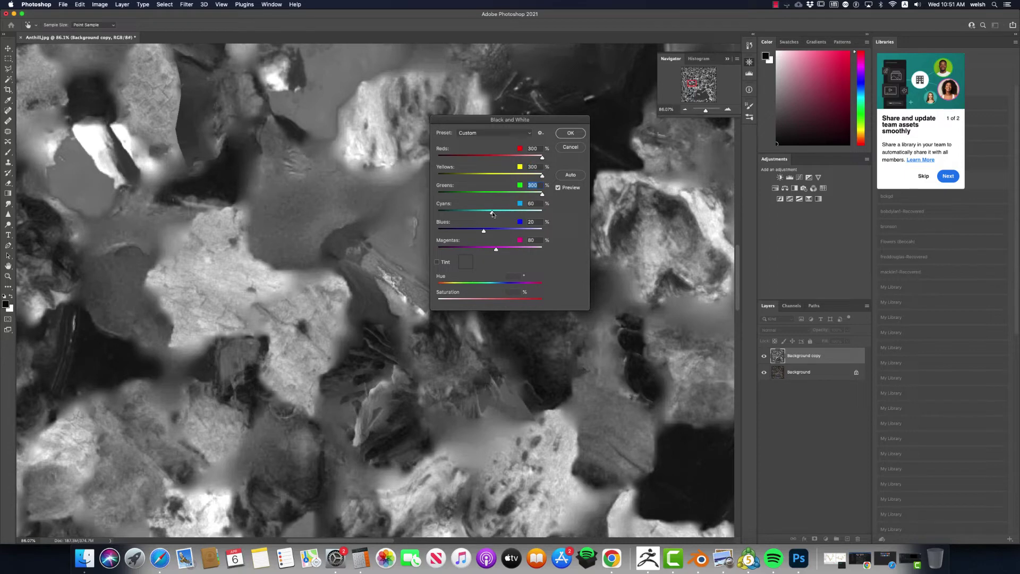
pyautogui.moveTo(493, 215); pyautogui.dragTo(563, 212)
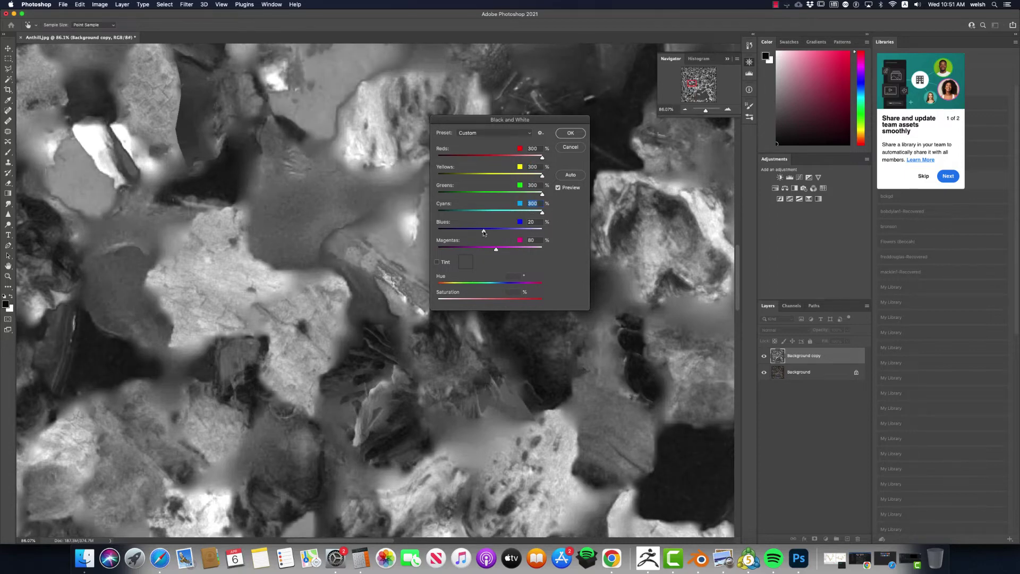
pyautogui.moveTo(483, 232); pyautogui.dragTo(564, 234)
pyautogui.moveTo(497, 250); pyautogui.dragTo(541, 250)
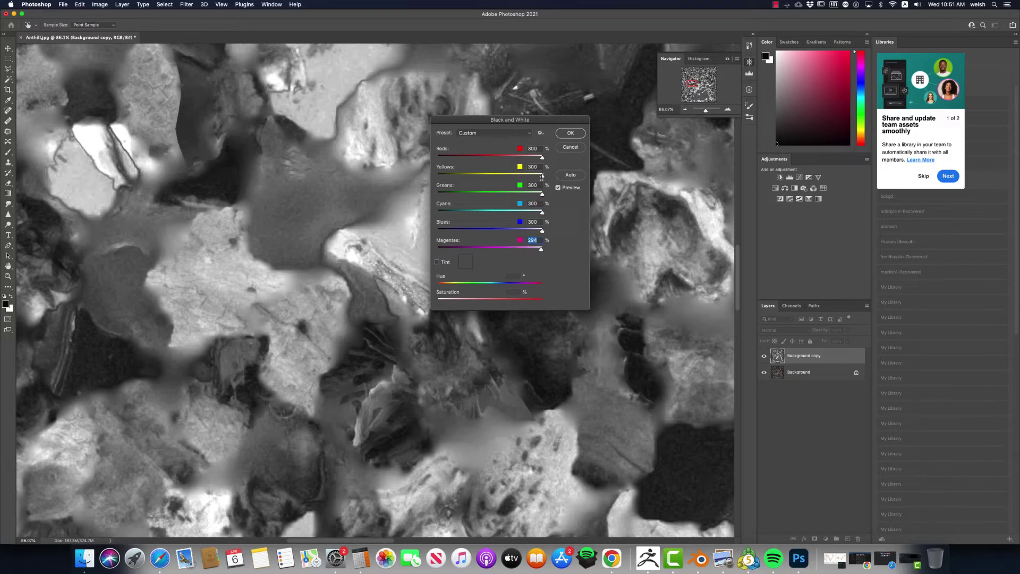
# Step: Fine-tune Reds to about 173%, readjust Yellows, lower Blues, then apply the conversion
pyautogui.moveTo(543, 158); pyautogui.dragTo(542, 194)
pyautogui.moveTo(542, 158); pyautogui.dragTo(507, 176)
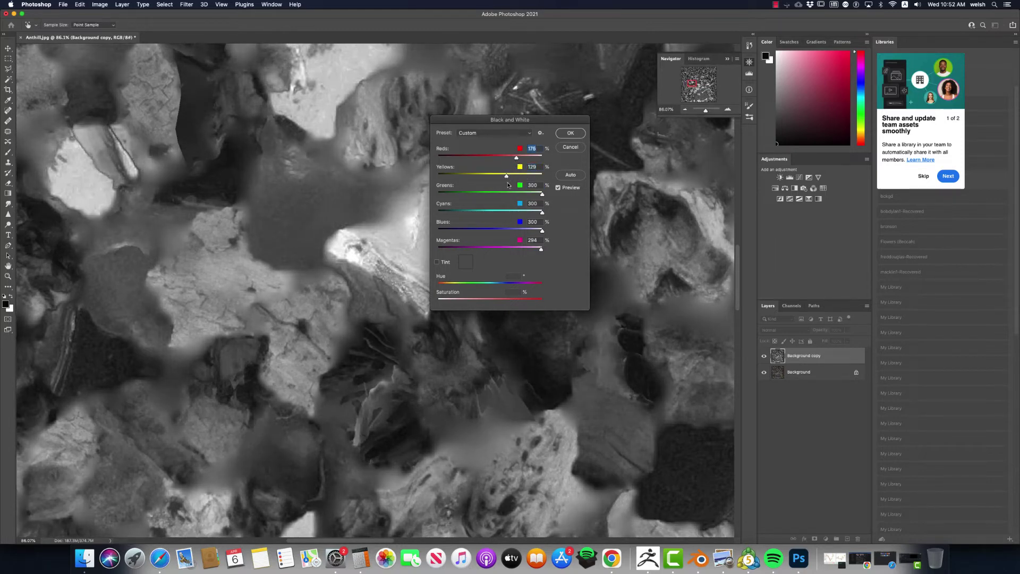
pyautogui.click(522, 175)
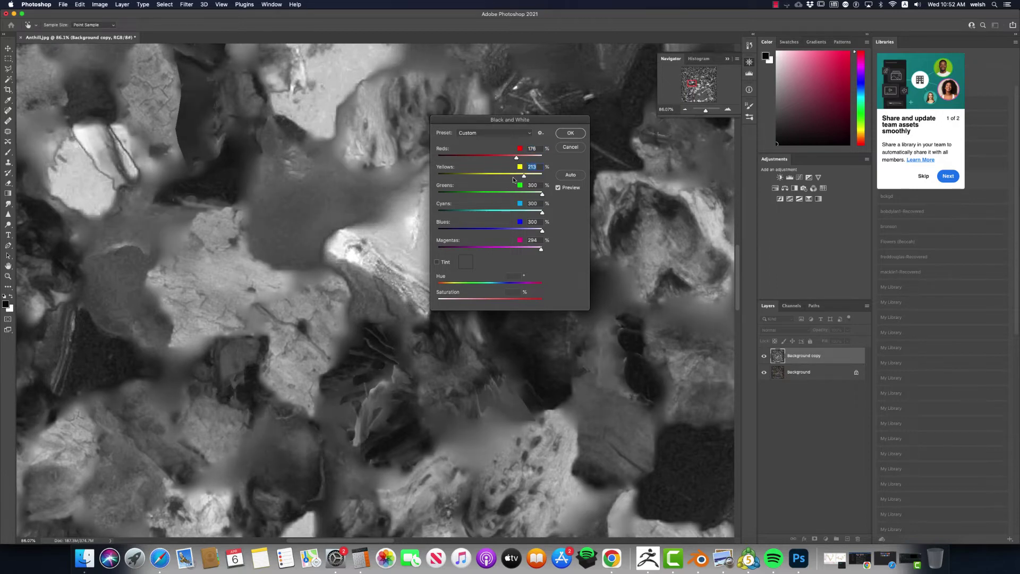
pyautogui.moveTo(524, 176); pyautogui.dragTo(513, 176)
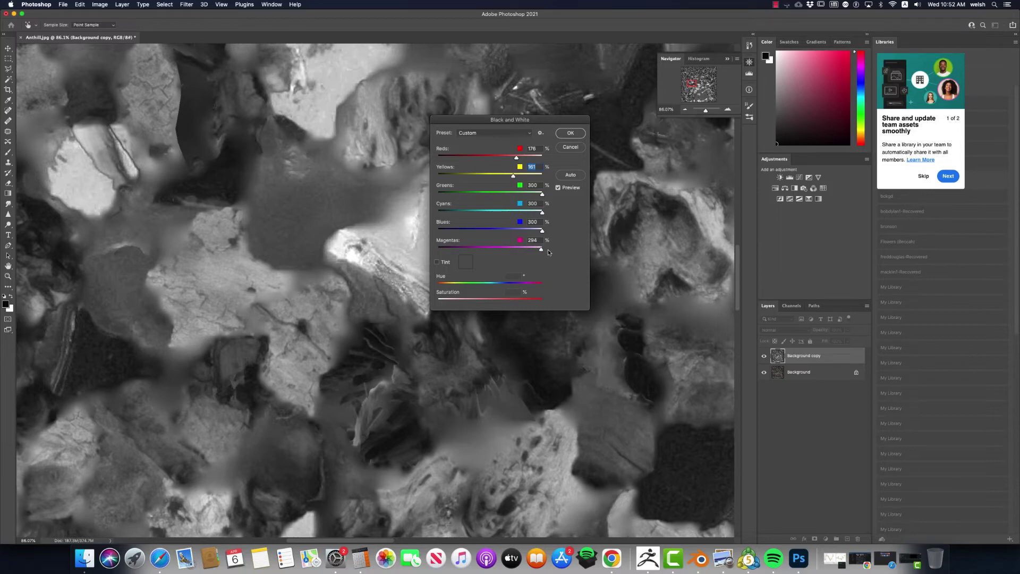
pyautogui.moveTo(540, 252); pyautogui.dragTo(542, 158)
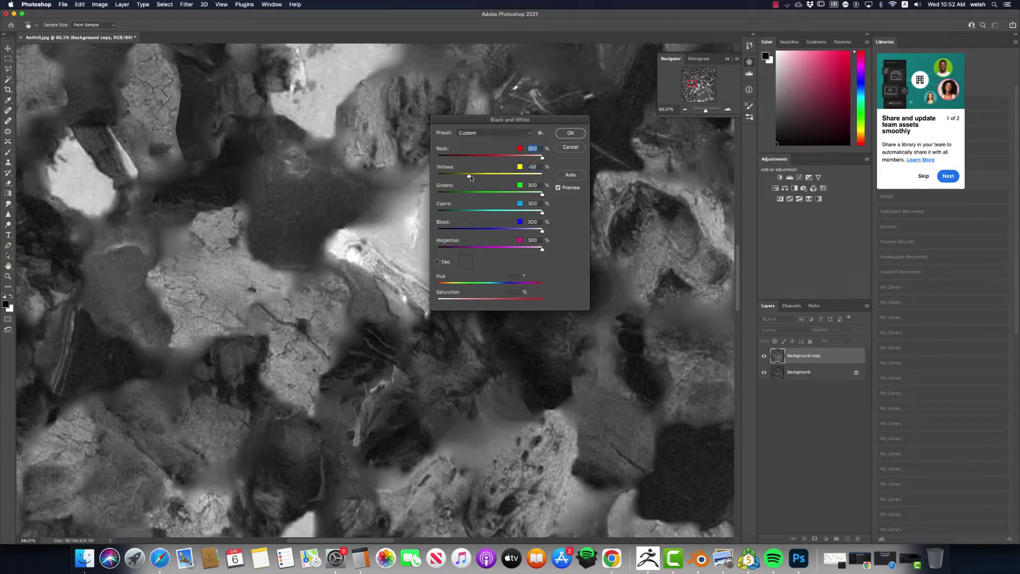
pyautogui.moveTo(464, 178); pyautogui.dragTo(461, 178)
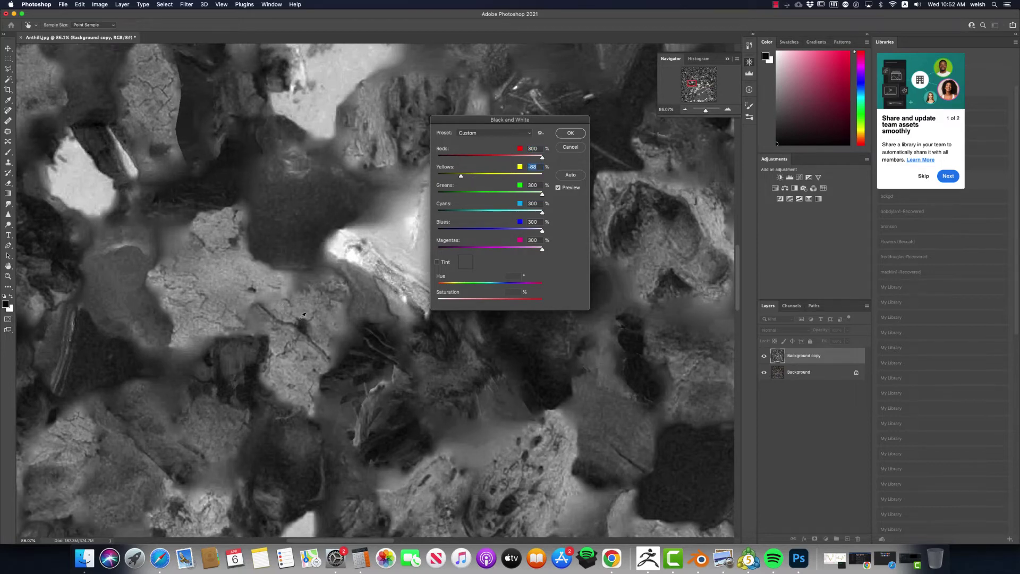
pyautogui.click(573, 133)
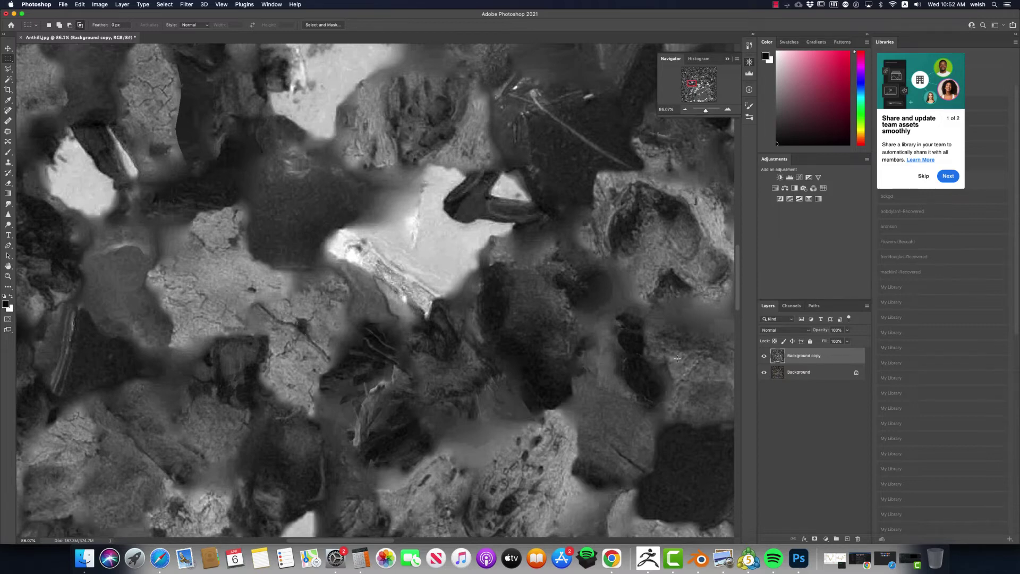
# Step: Duplicate the Background copy layer and apply Levels with inputs 66, 2.15 and 162
pyautogui.moveTo(821, 361); pyautogui.dragTo(849, 535)
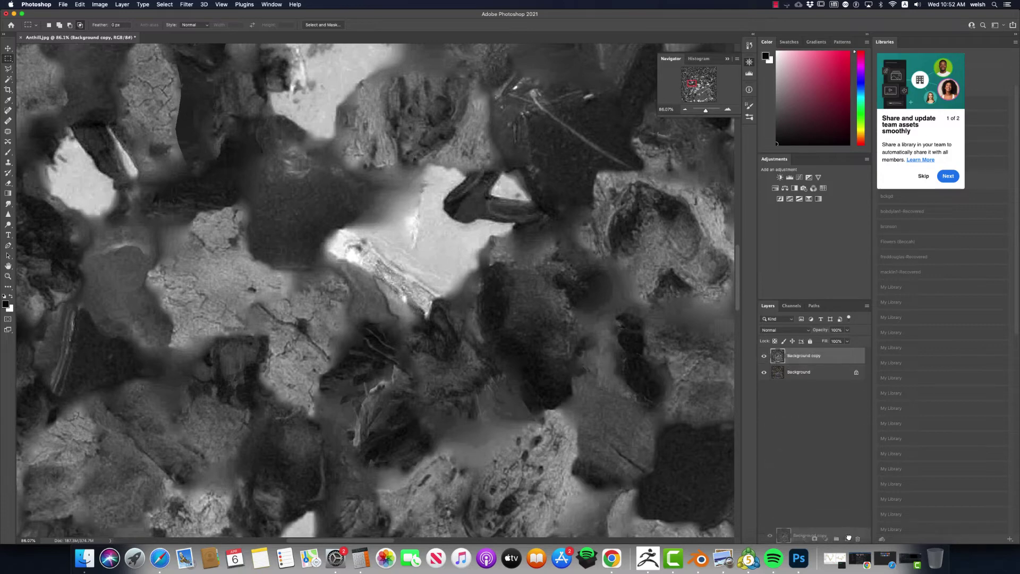
pyautogui.moveTo(848, 538); pyautogui.dragTo(849, 538)
pyautogui.click(100, 5)
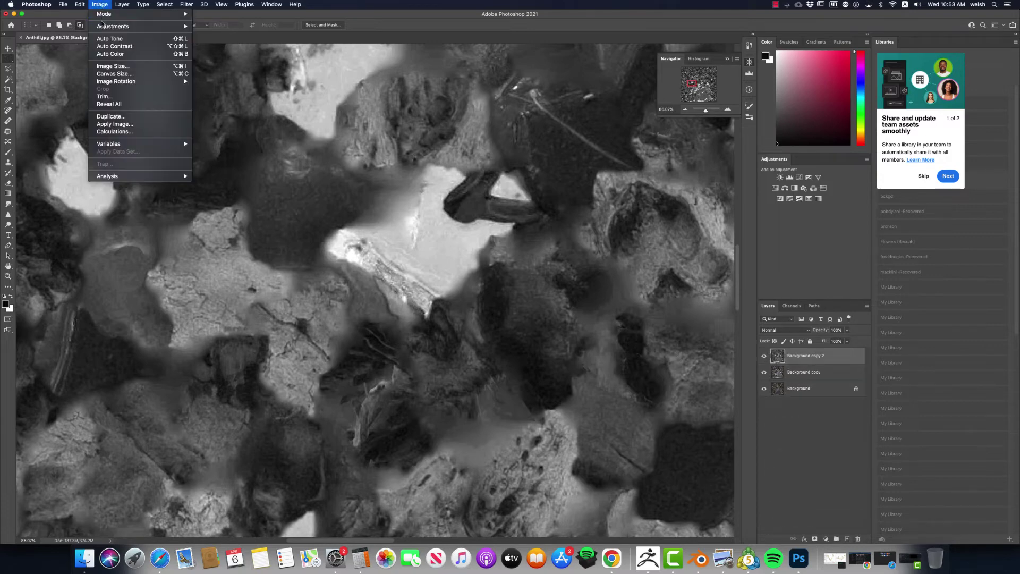
pyautogui.moveTo(101, 25)
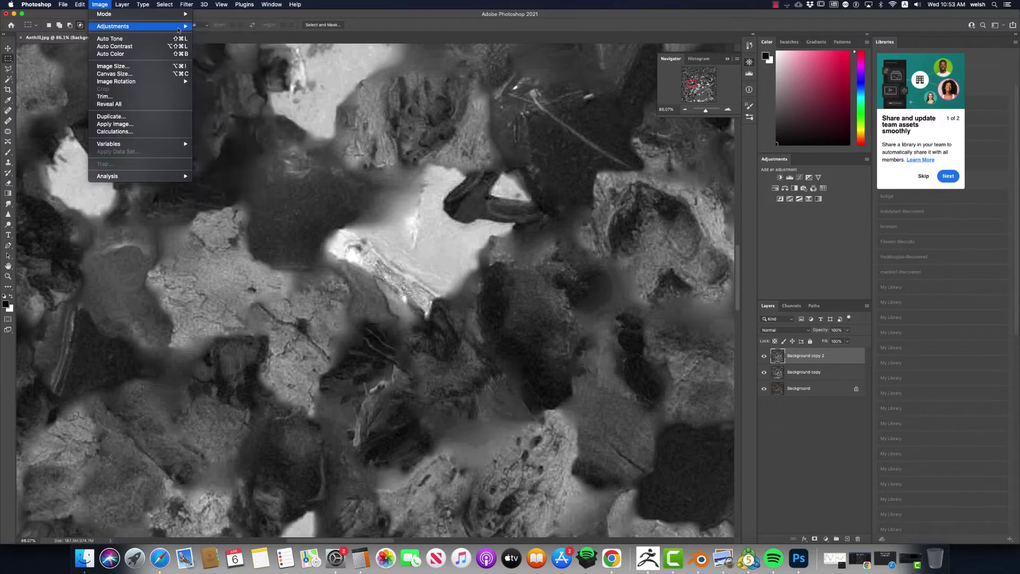
pyautogui.click(217, 37)
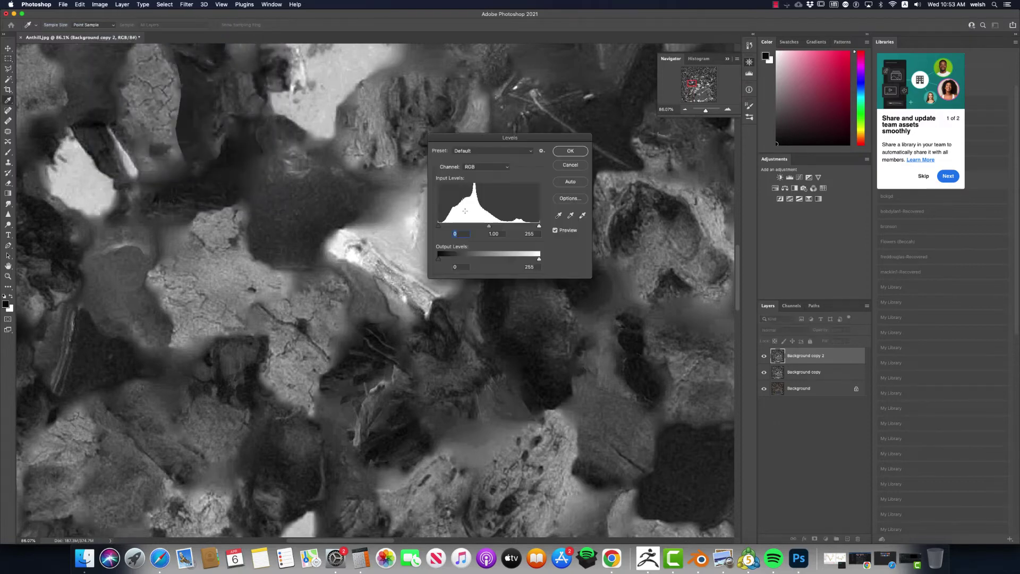
pyautogui.moveTo(438, 226); pyautogui.dragTo(475, 229)
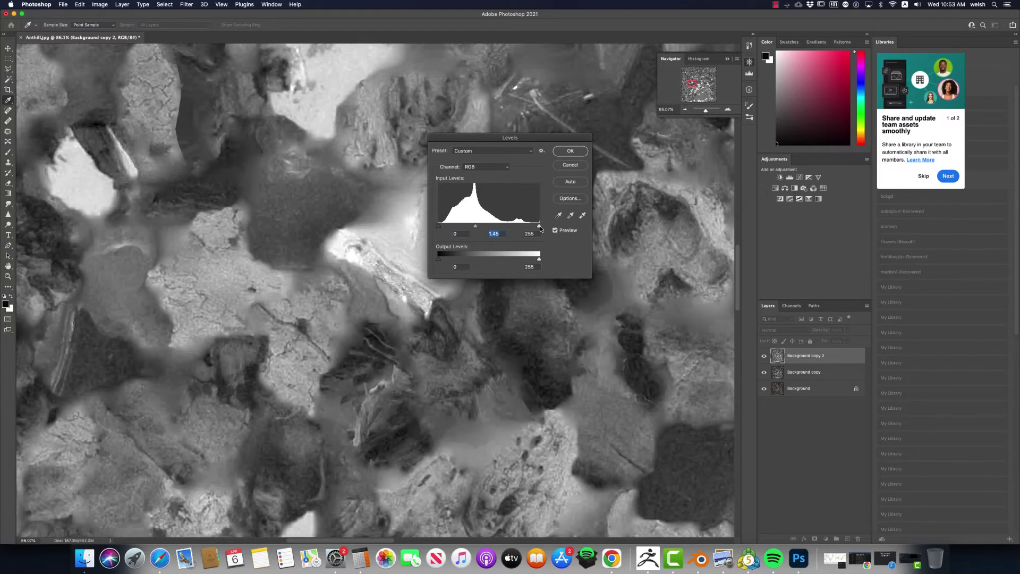
pyautogui.moveTo(539, 227); pyautogui.dragTo(461, 229)
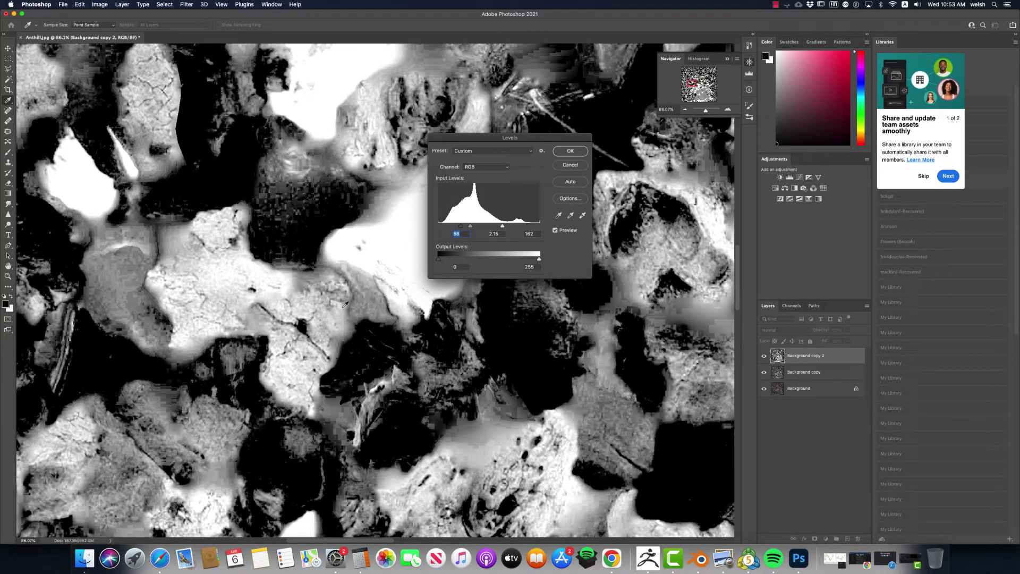
pyautogui.click(564, 152)
# Step: Zoom out and export the image via Export As with JPG quality set to Great
pyautogui.press('m')
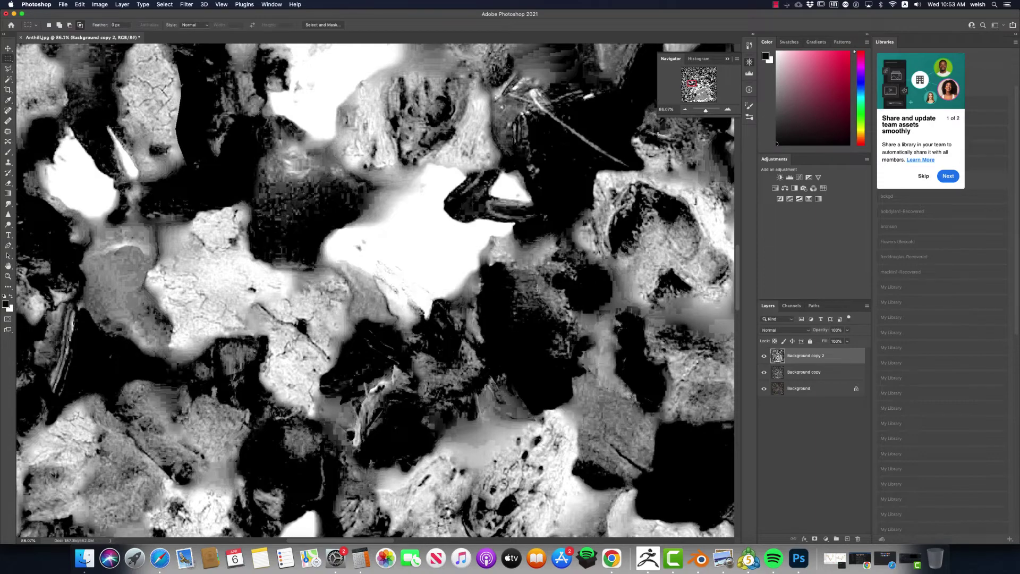
pyautogui.moveTo(706, 112); pyautogui.dragTo(704, 115)
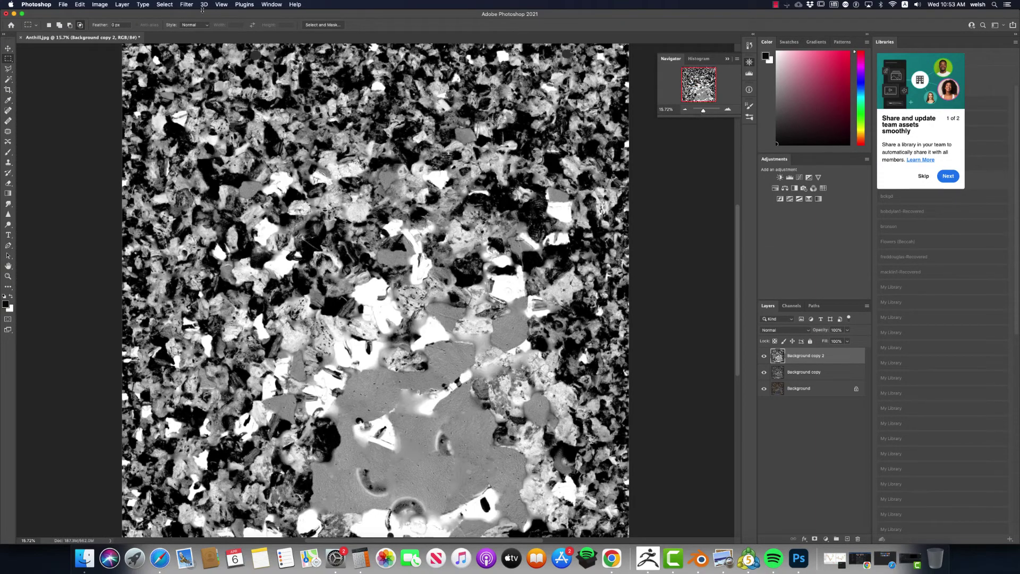
pyautogui.click(62, 8)
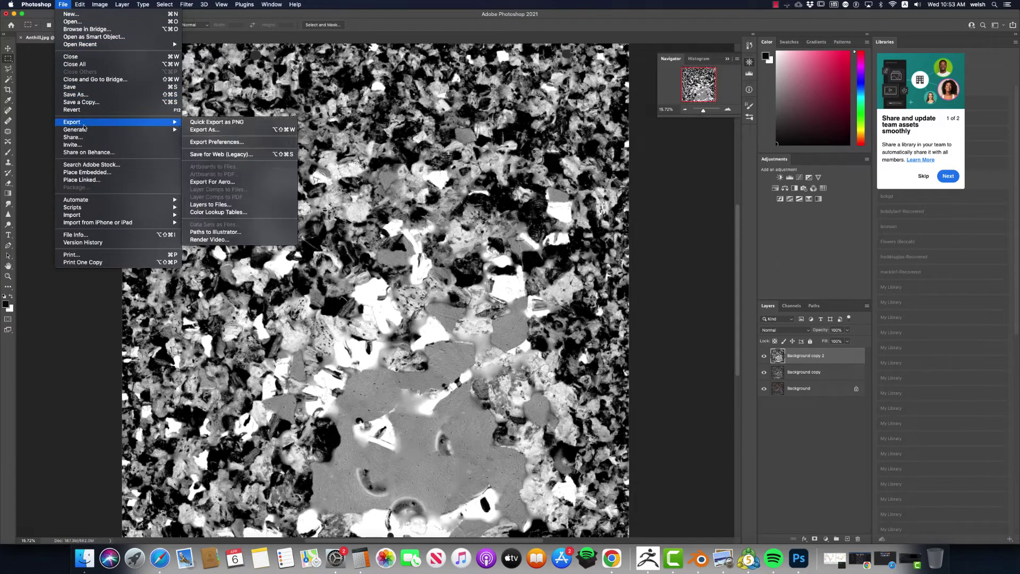
pyautogui.moveTo(87, 126)
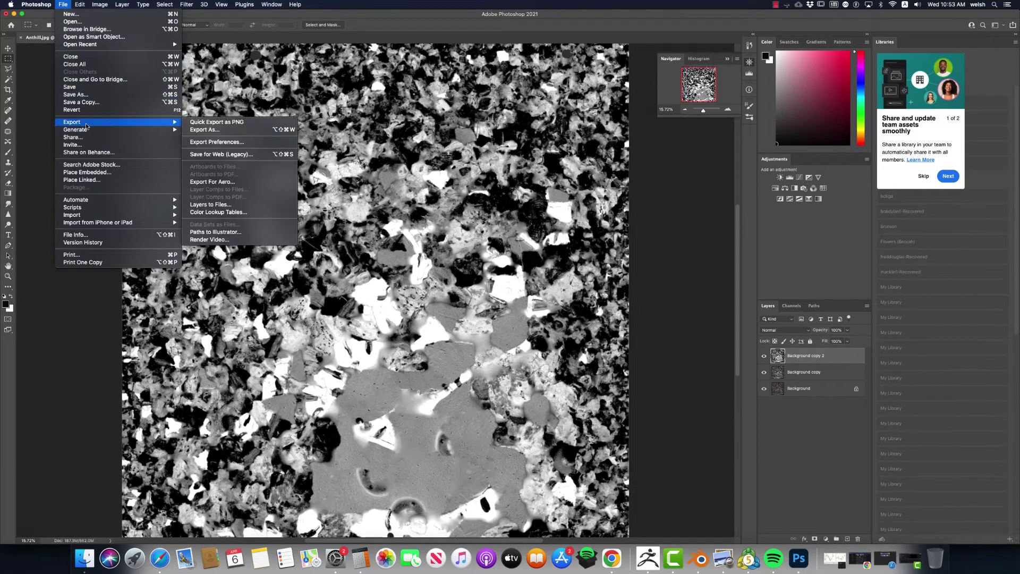
pyautogui.click(218, 131)
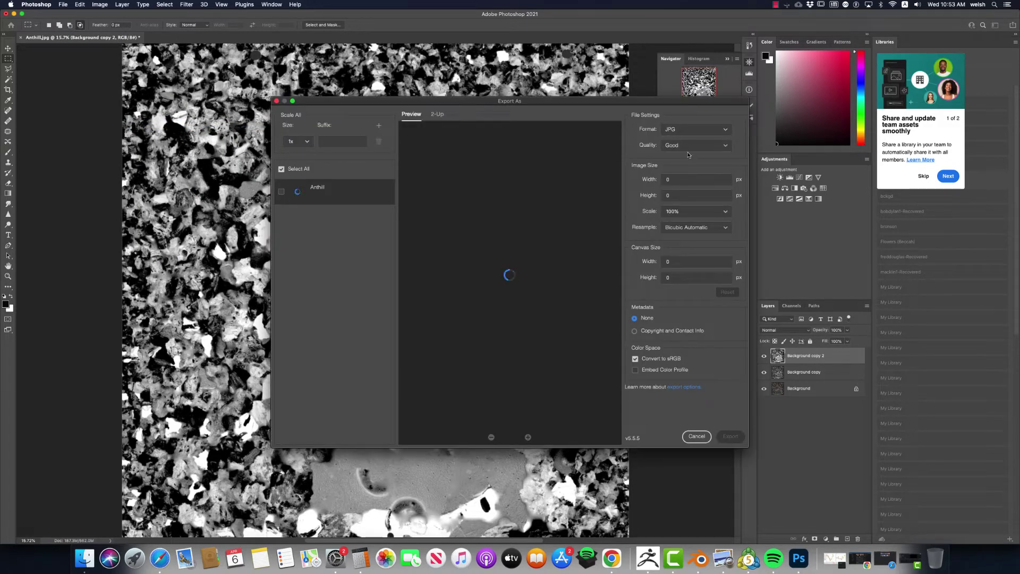
pyautogui.click(692, 145)
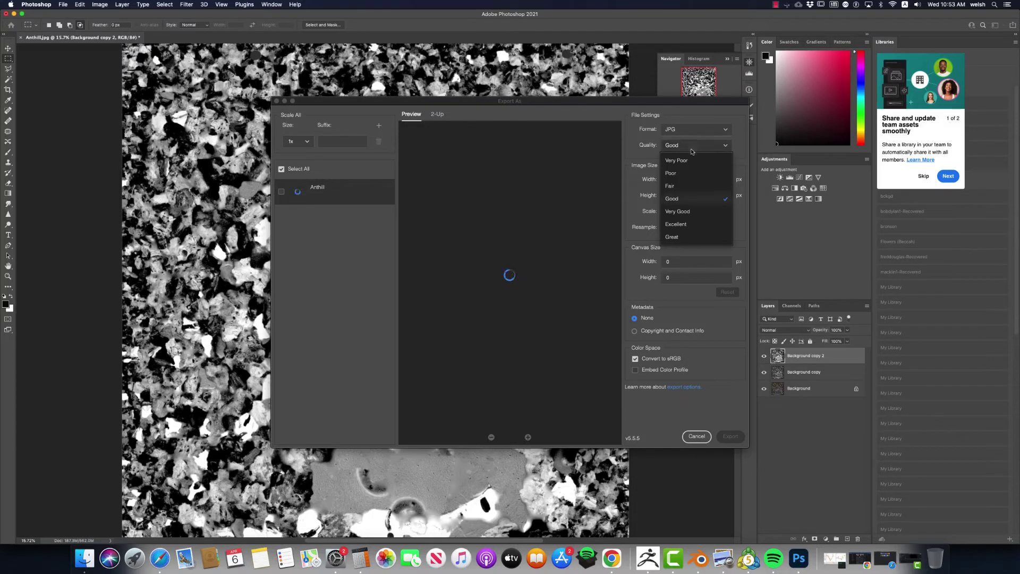
pyautogui.click(680, 240)
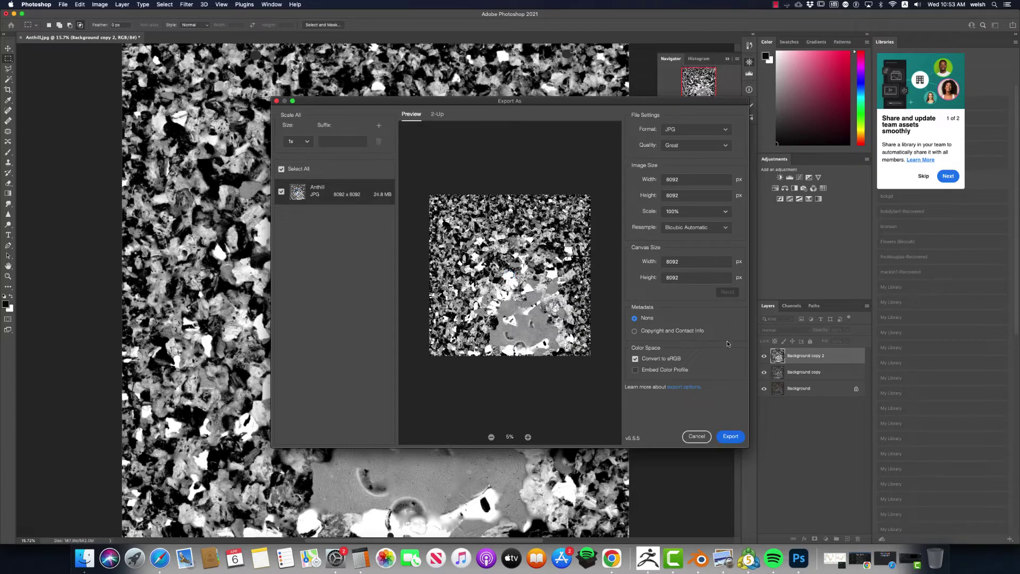
pyautogui.click(729, 437)
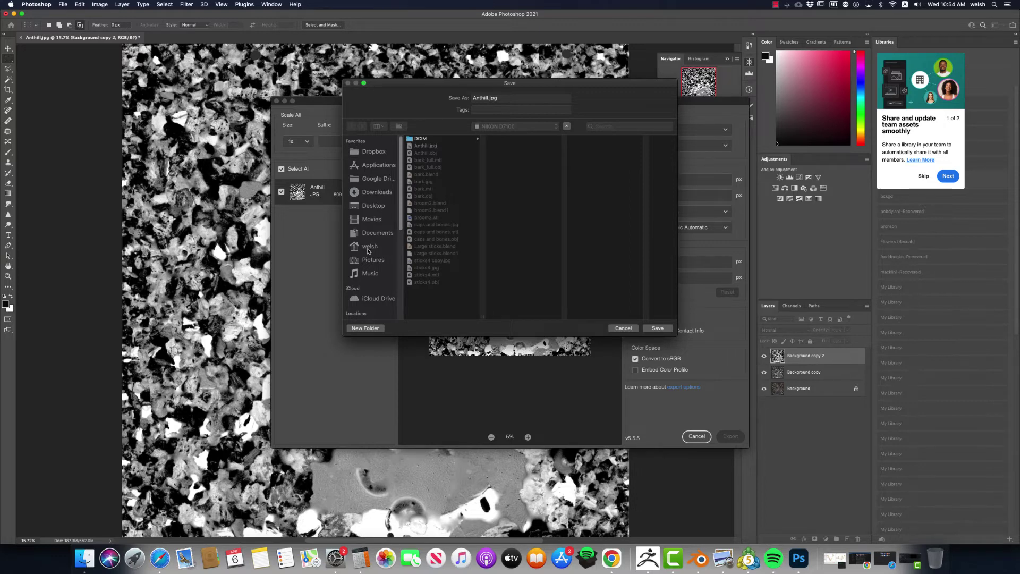
# Step: Save the export as Anthill_cavity.jpg on the NIKON D7100 drive
pyautogui.press('super+shift+d')
pyautogui.scroll(-4, 370, 251)
pyautogui.click(365, 252)
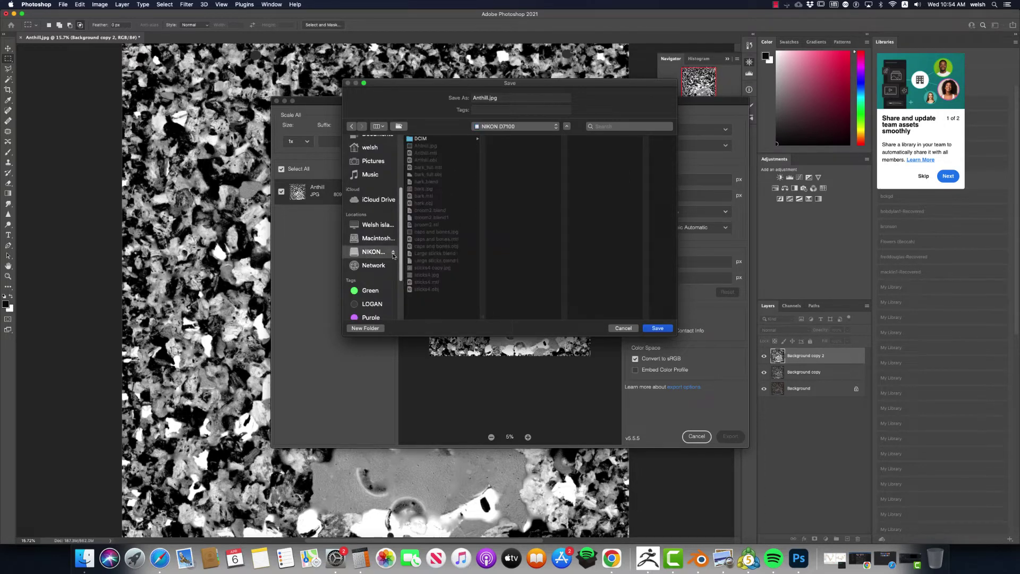
pyautogui.click(489, 98)
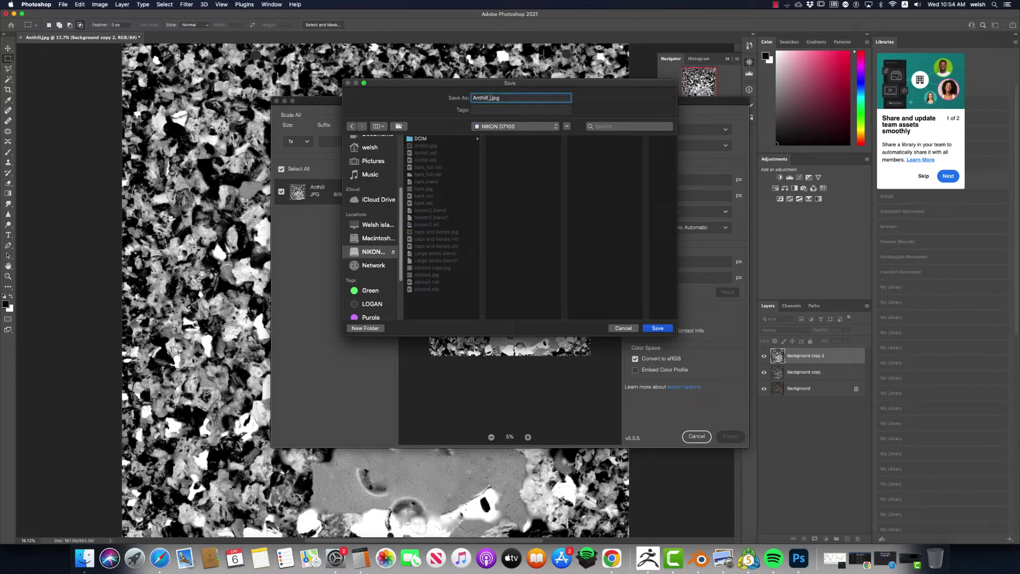
pyautogui.write('_cavity')
pyautogui.click(657, 327)
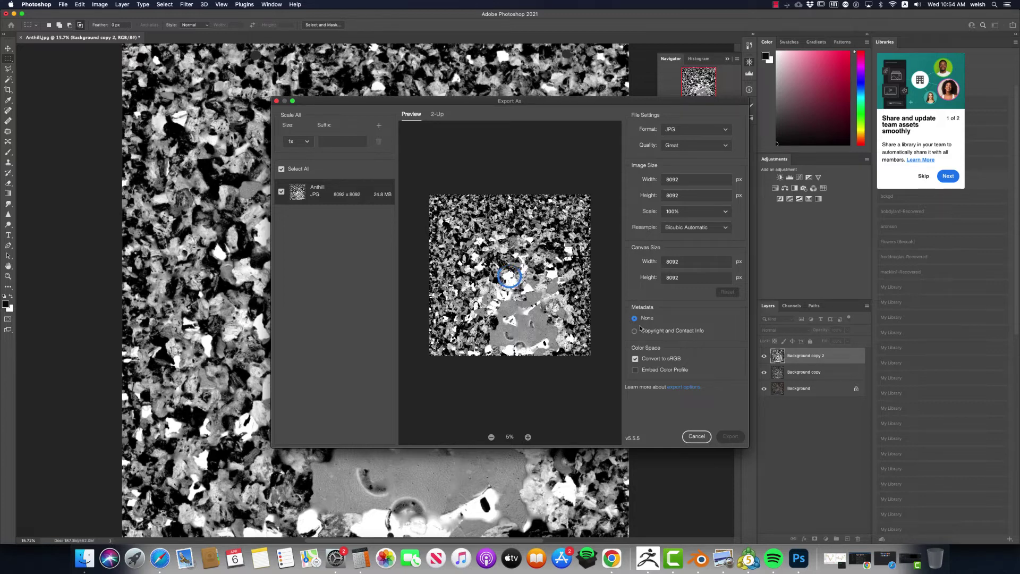
pyautogui.press('Escape')
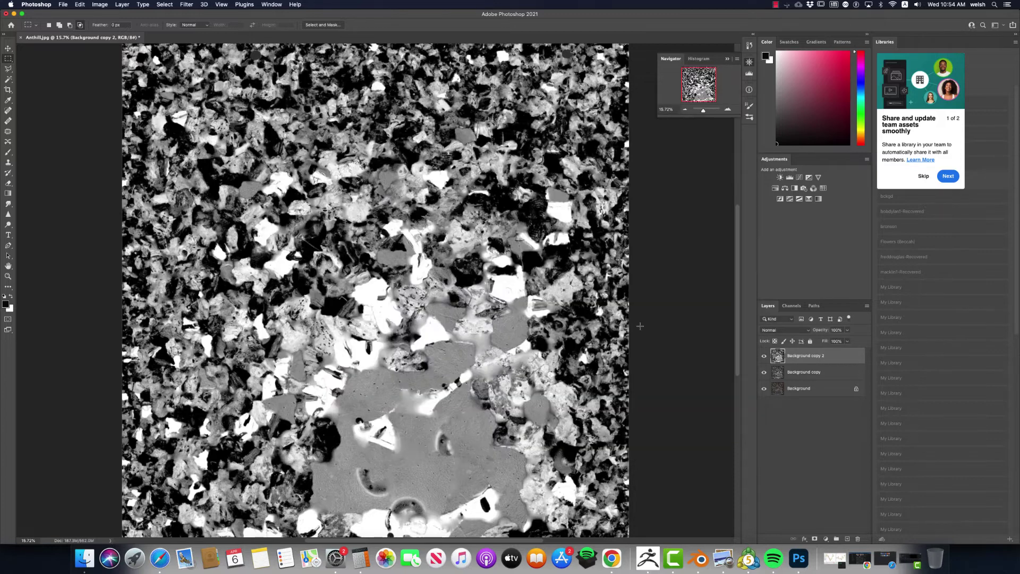
# Step: Back in Blender, orient the anthill upright and put its mesh into Edit Mode
pyautogui.click(688, 547)
pyautogui.scroll(-5, 297, 378)
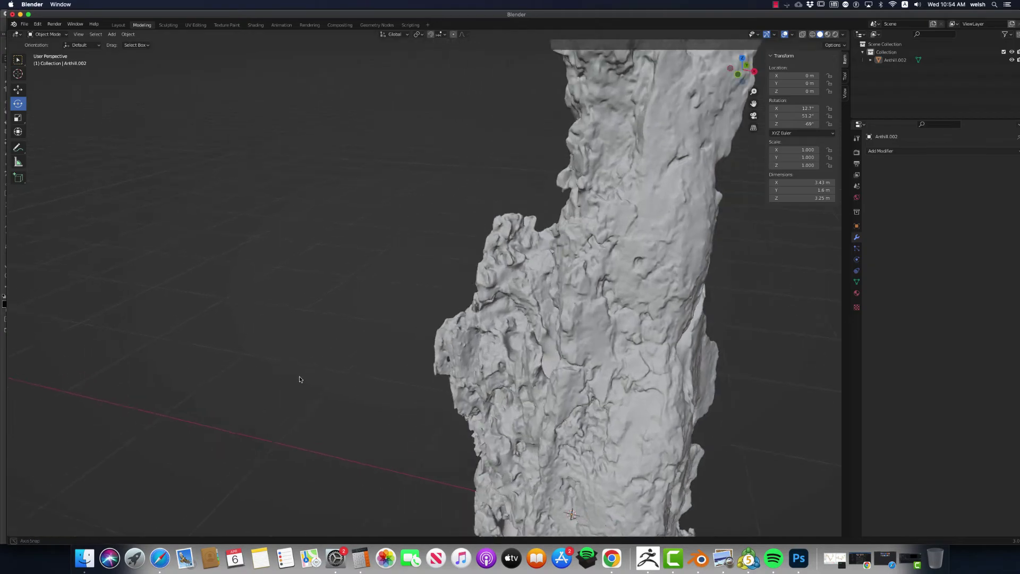
pyautogui.moveTo(344, 385); pyautogui.dragTo(393, 325, button='middle')
pyautogui.scroll(5, 392, 324)
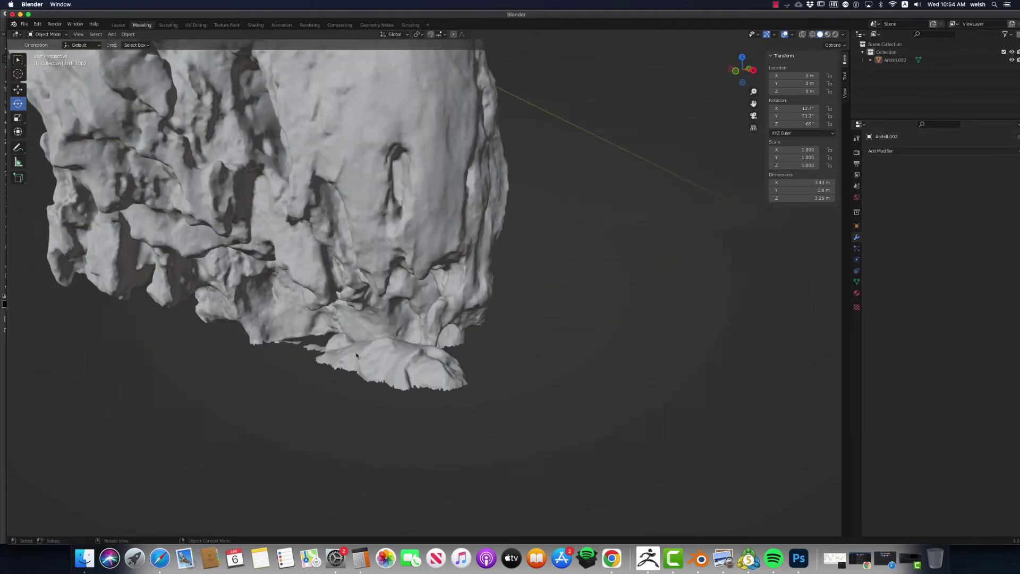
pyautogui.moveTo(334, 363); pyautogui.dragTo(360, 376, button='middle')
pyautogui.scroll(5, 359, 375)
pyautogui.scroll(-5, 353, 376)
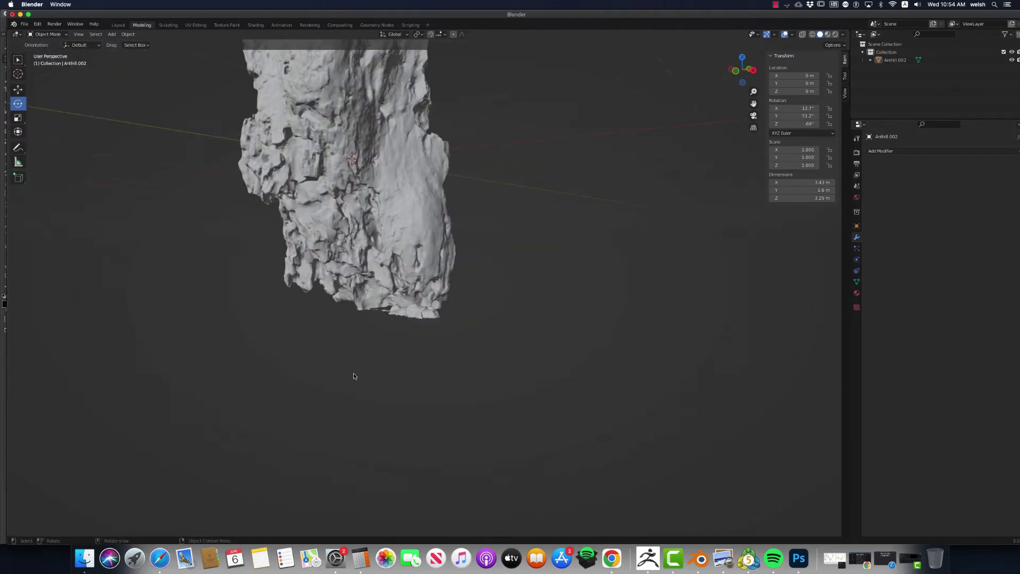
pyautogui.rightClick(356, 363)
pyautogui.click(47, 34)
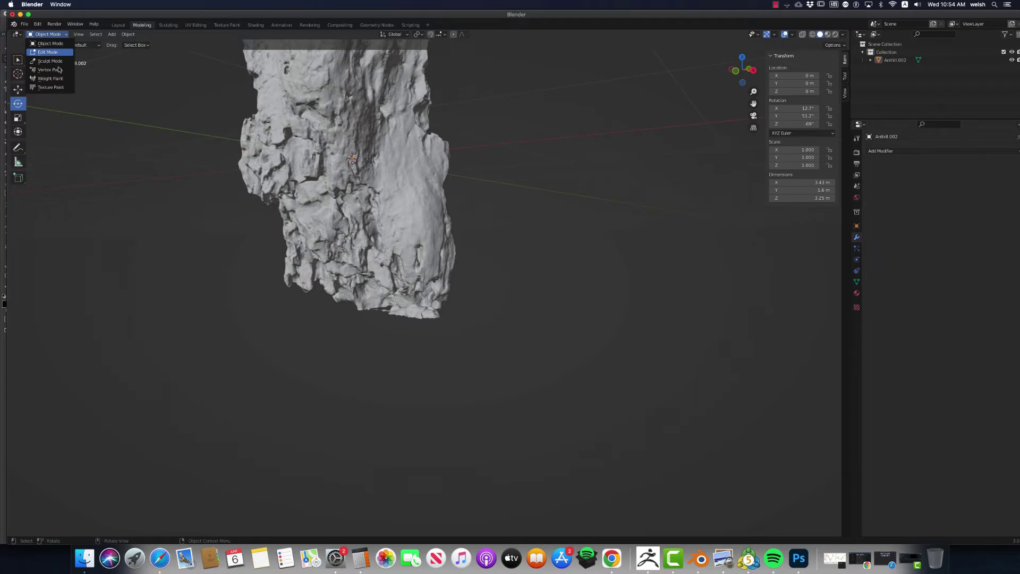
pyautogui.press('Return')
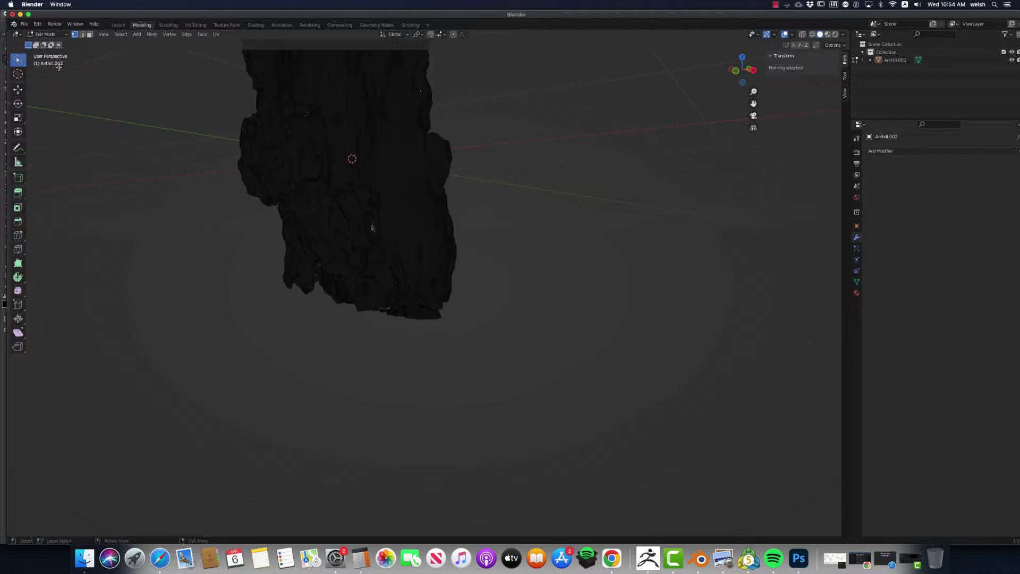
# Step: Select the non-manifold border edges and fill the open bottom with faces
pyautogui.click(122, 34)
pyautogui.moveTo(133, 144)
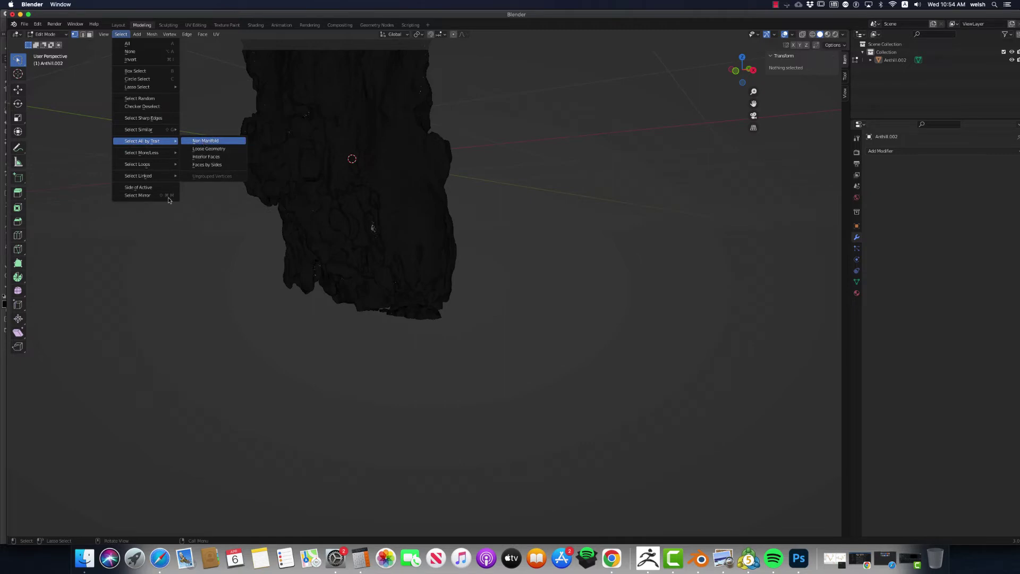
pyautogui.press('Return')
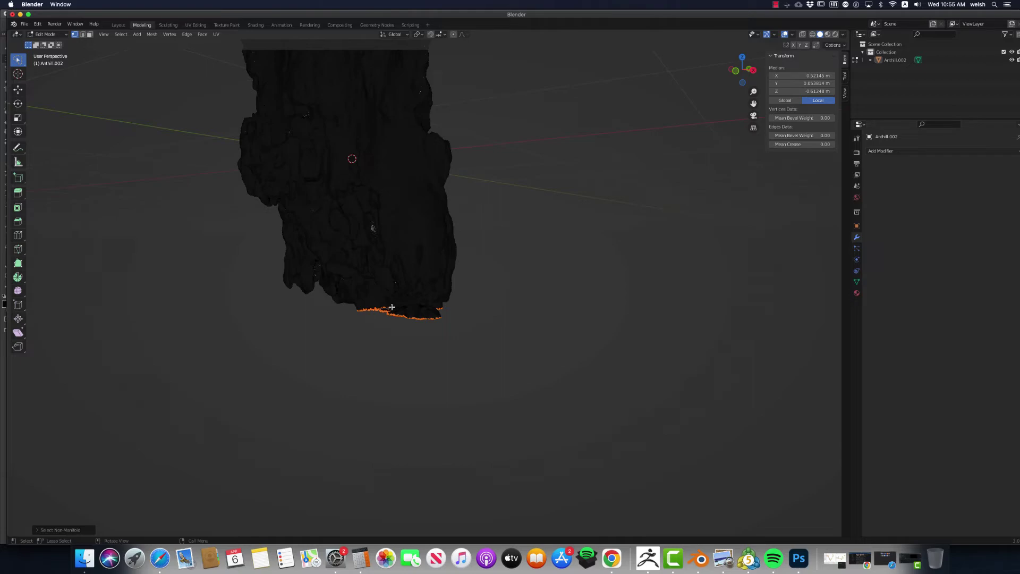
pyautogui.scroll(5, 391, 307)
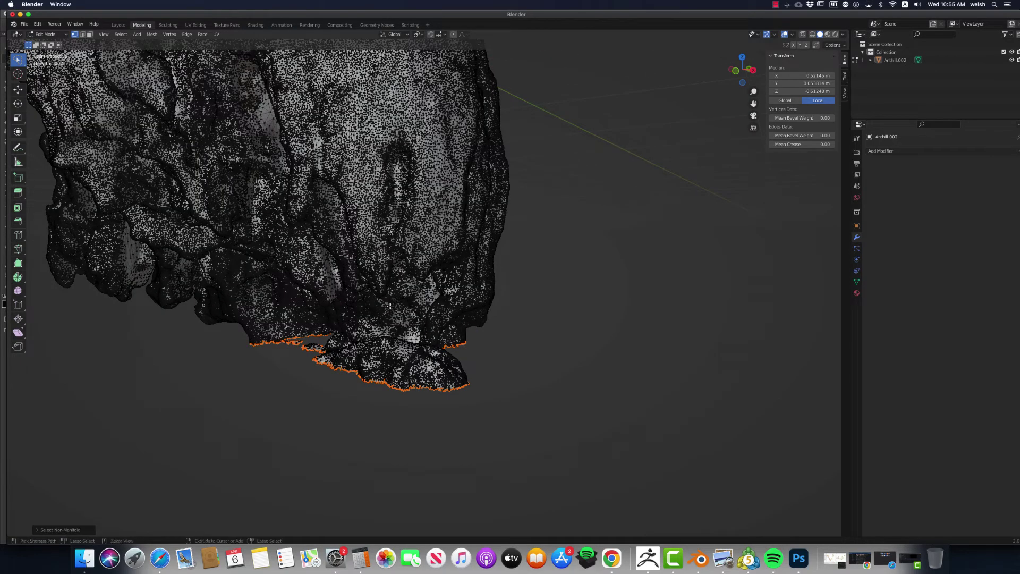
pyautogui.hotkey('ctrl', 'f')
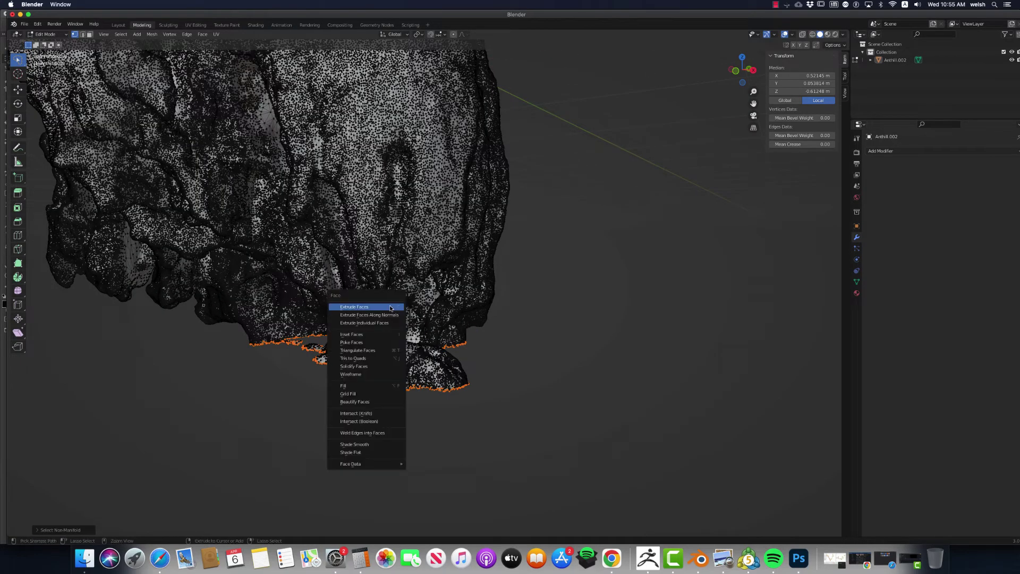
pyautogui.click(368, 386)
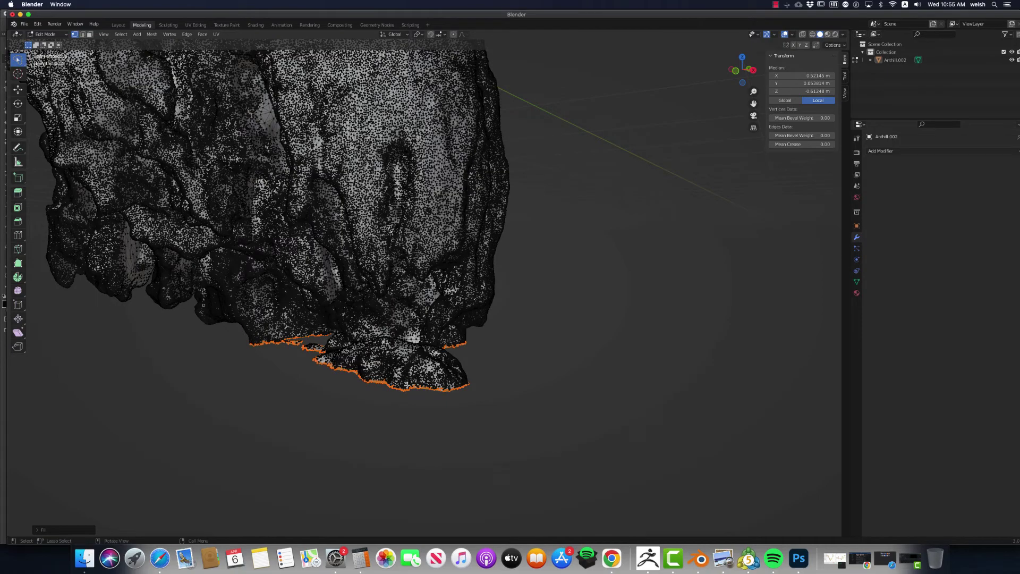
pyautogui.moveTo(391, 394)
pyautogui.mouseDown(button='middle')
pyautogui.moveTo(392, 337)
pyautogui.moveTo(394, 386)
pyautogui.mouseUp(button='middle')
pyautogui.click(24, 24)
# Step: Deselect everything, return to Object Mode, and select the anthill mesh
pyautogui.moveTo(35, 33)
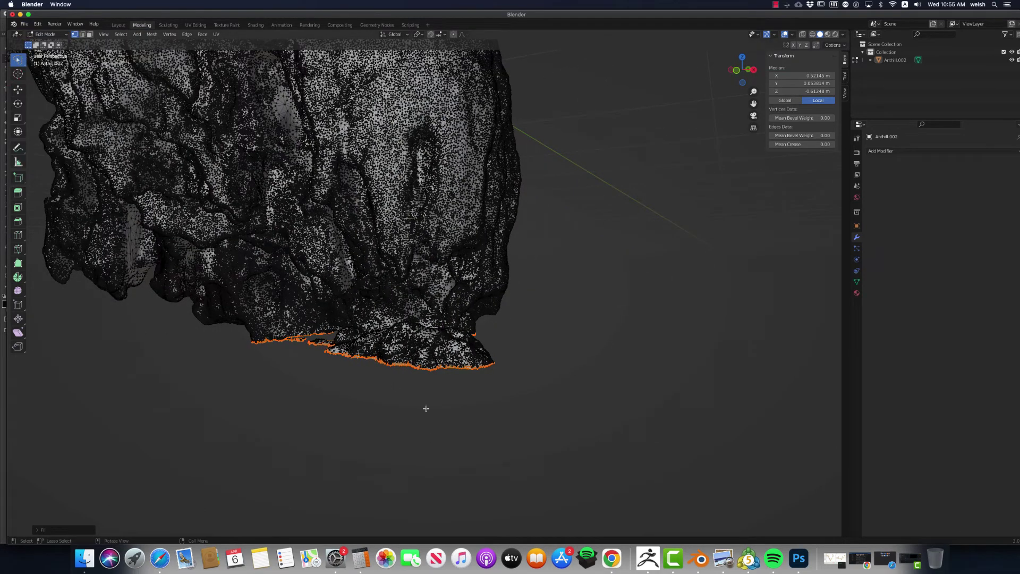
pyautogui.hotkey('alt', 'a')
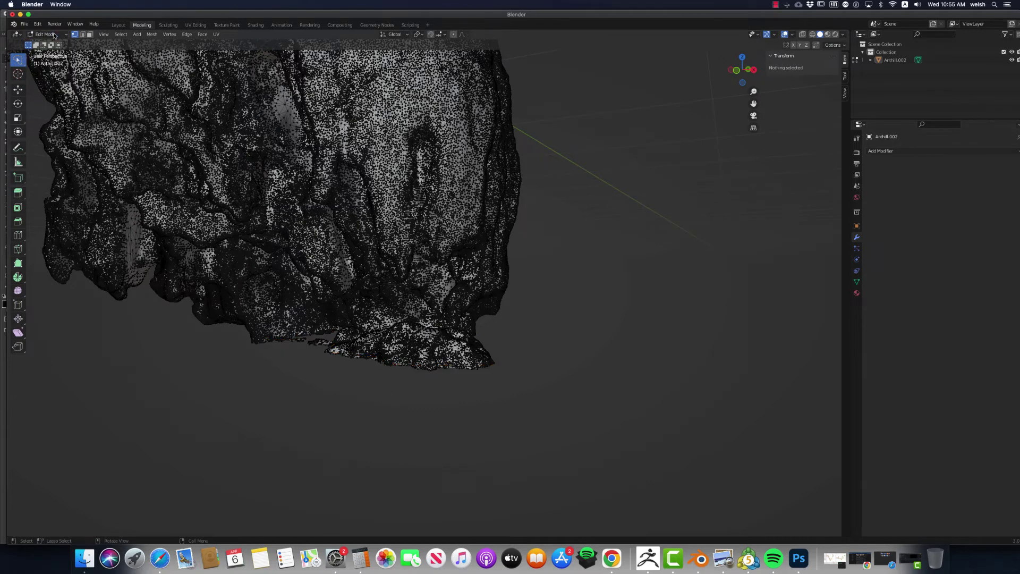
pyautogui.click(48, 34)
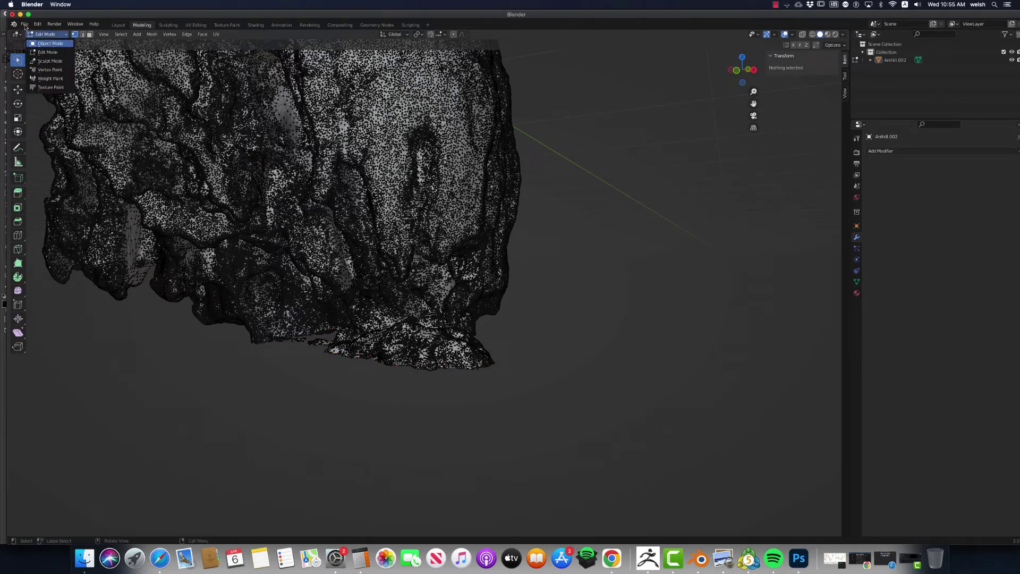
pyautogui.press('Return')
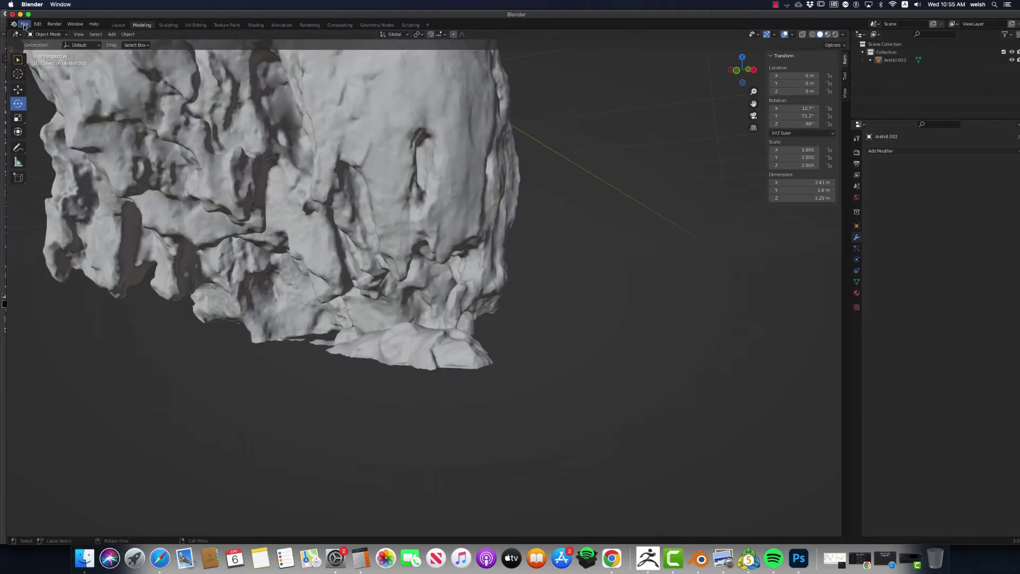
pyautogui.click(24, 25)
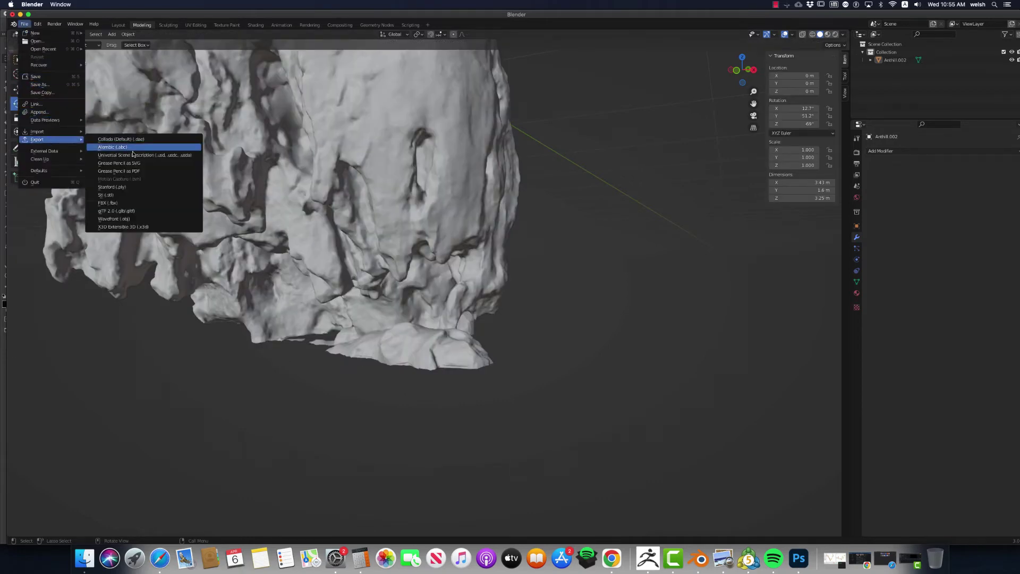
pyautogui.click(254, 158)
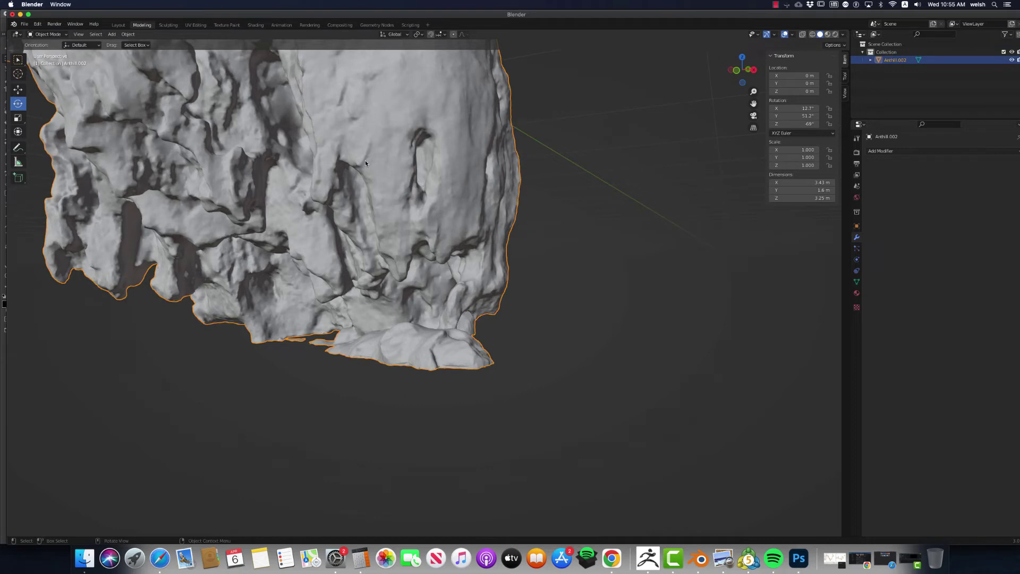
# Step: Export the mesh as Wavefront OBJ to the Desktop named anthill.obj
pyautogui.click(24, 25)
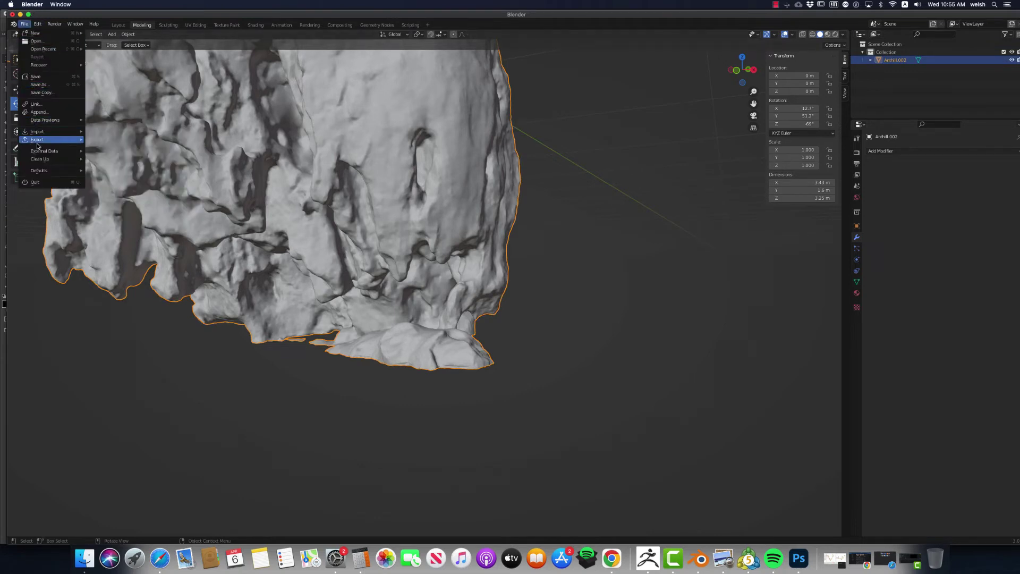
pyautogui.moveTo(72, 140)
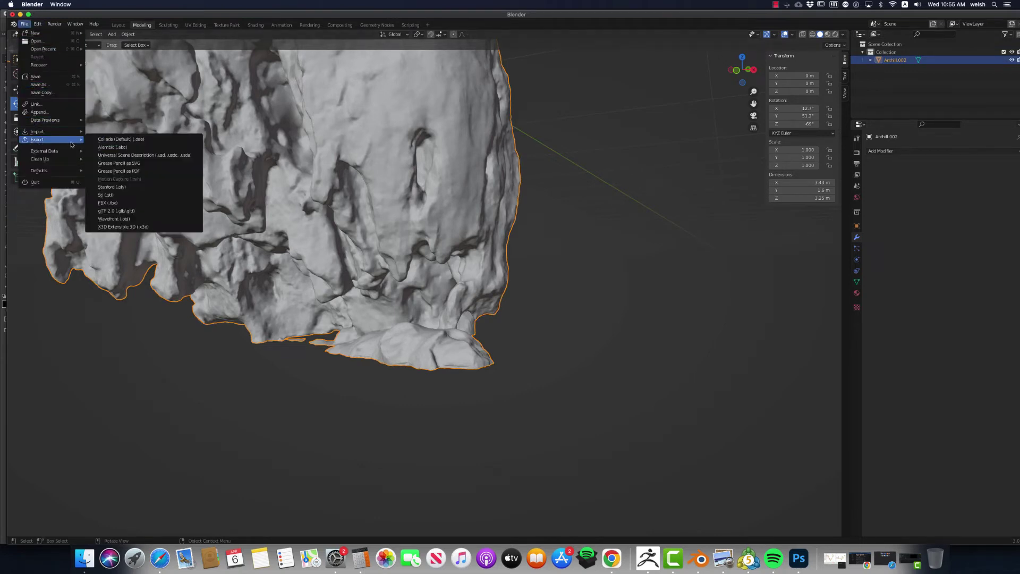
pyautogui.click(138, 219)
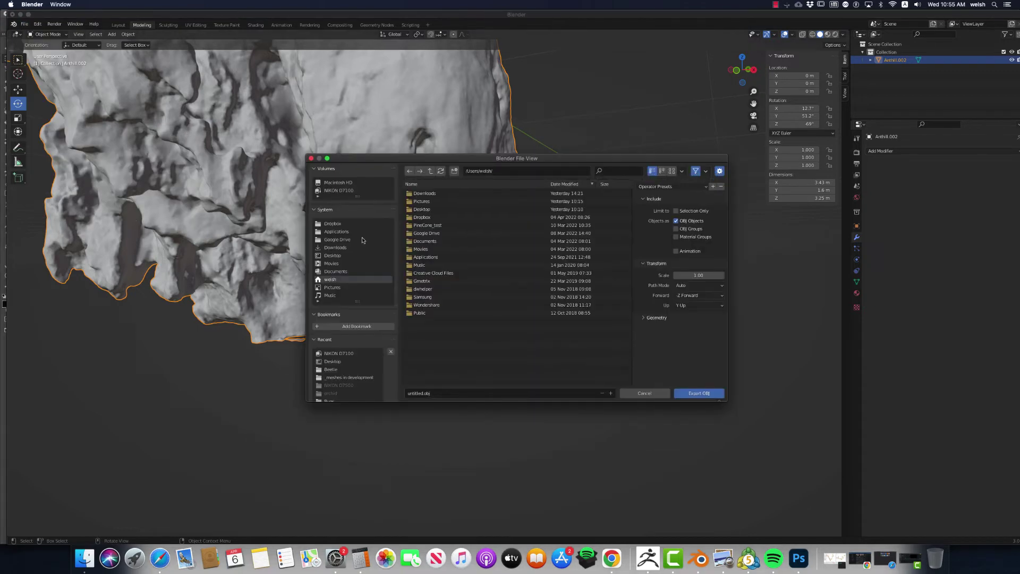
pyautogui.click(332, 255)
pyautogui.click(442, 394)
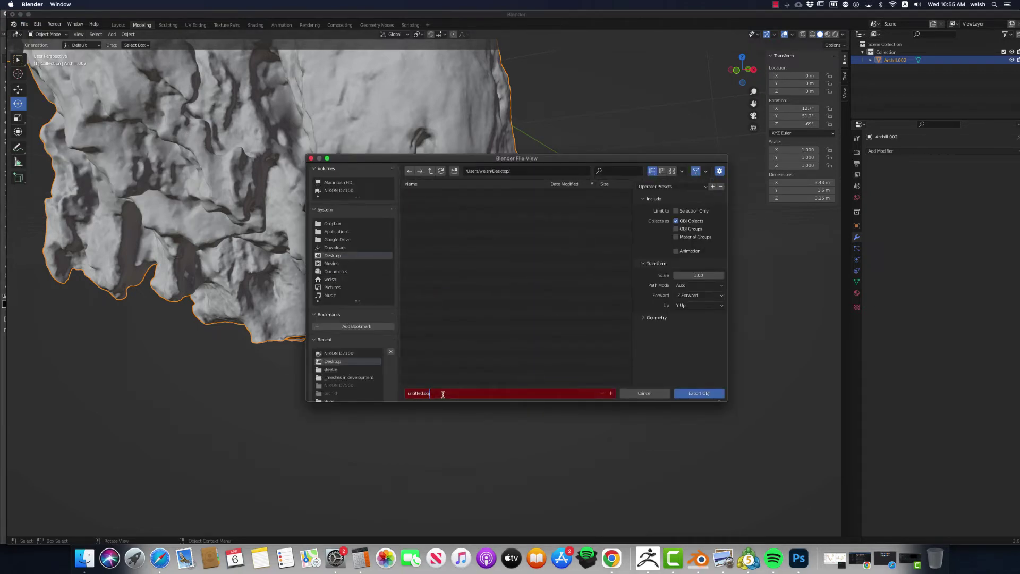
pyautogui.write('any')
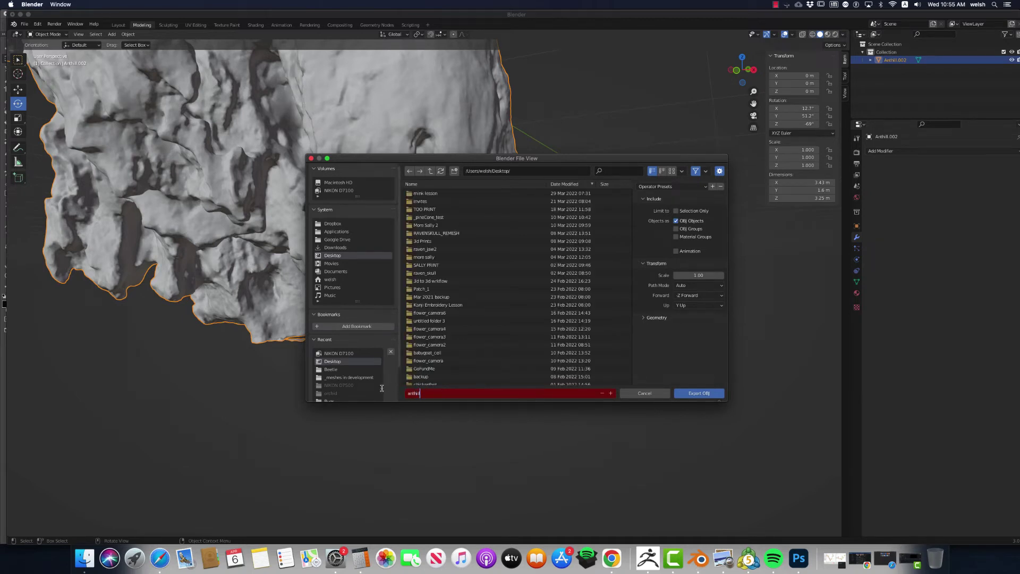
pyautogui.write('l')
pyautogui.click(676, 210)
pyautogui.click(699, 394)
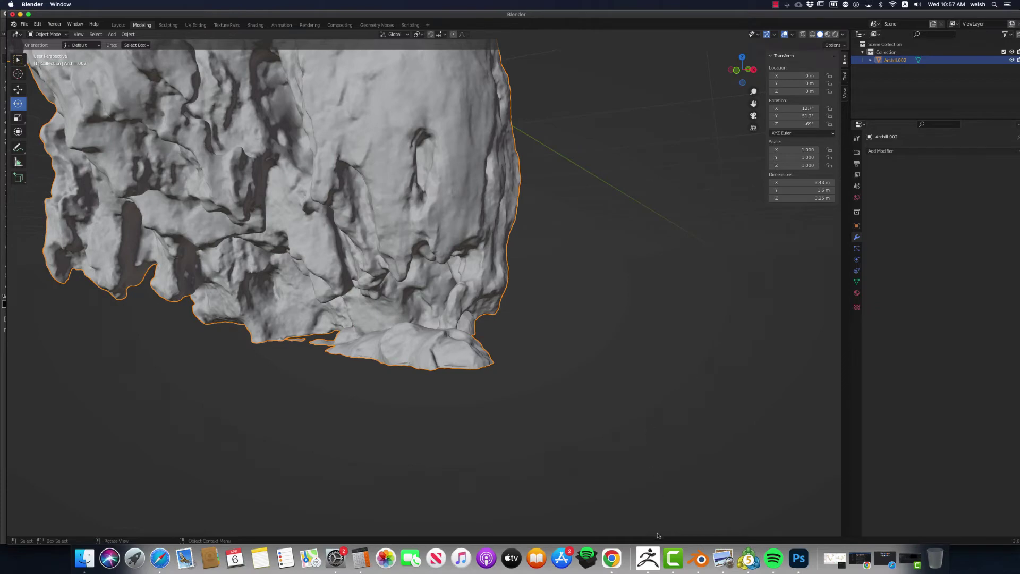
# Step: Import anthill.obj into ZBrush, removing unused vertices, then centre and enlarge it on the canvas
pyautogui.click(650, 558)
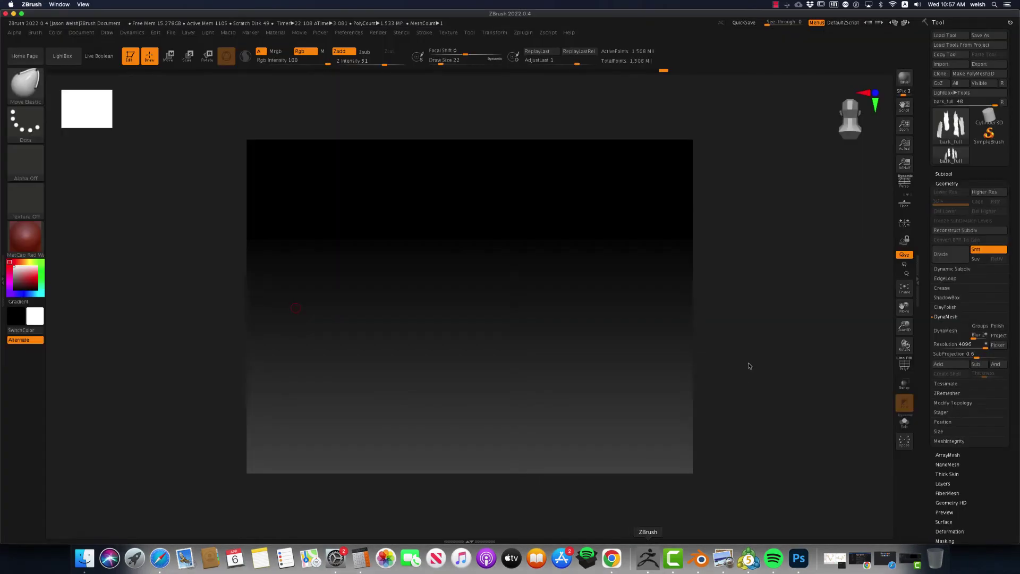
pyautogui.click(942, 65)
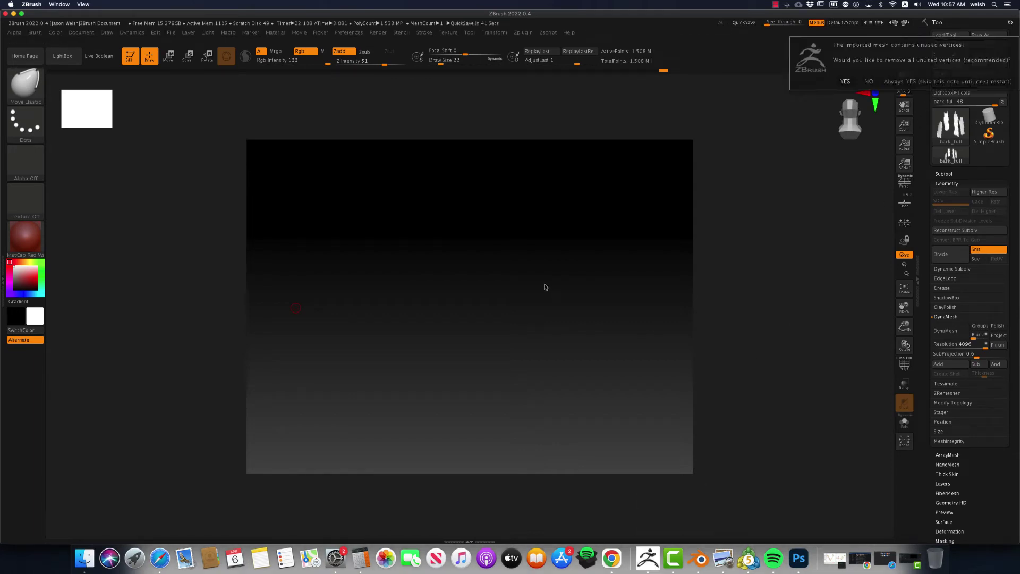
pyautogui.click(845, 82)
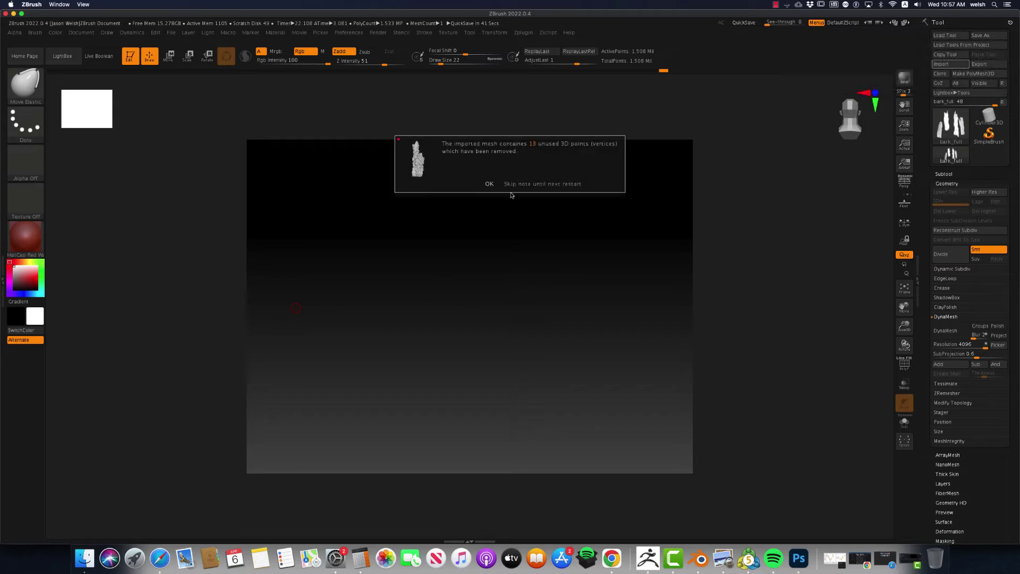
pyautogui.click(489, 184)
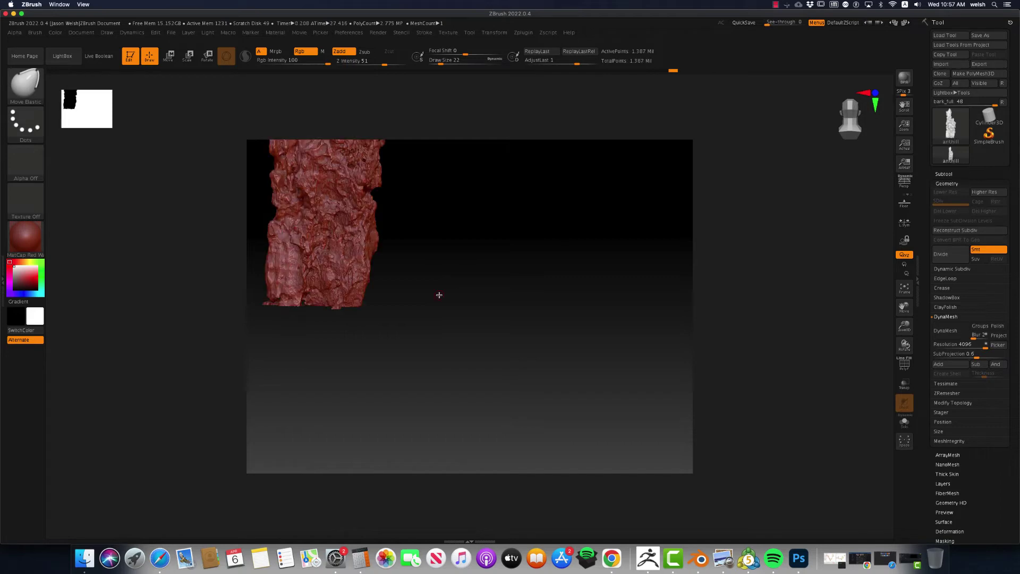
pyautogui.moveTo(907, 309); pyautogui.dragTo(951, 395)
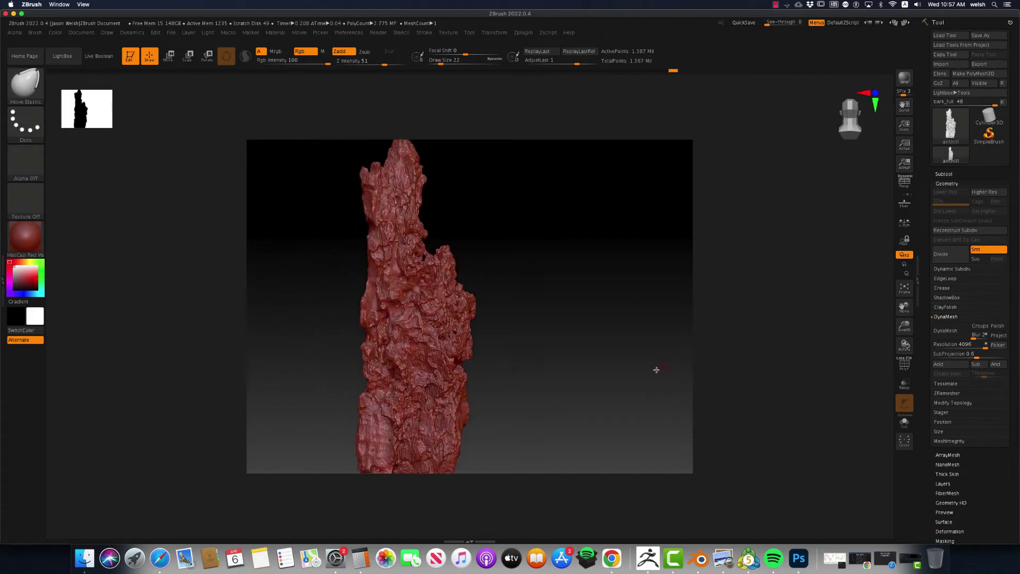
pyautogui.keyDown('alt'); pyautogui.moveTo(652, 371); pyautogui.dragTo(908, 395); pyautogui.keyUp('alt')
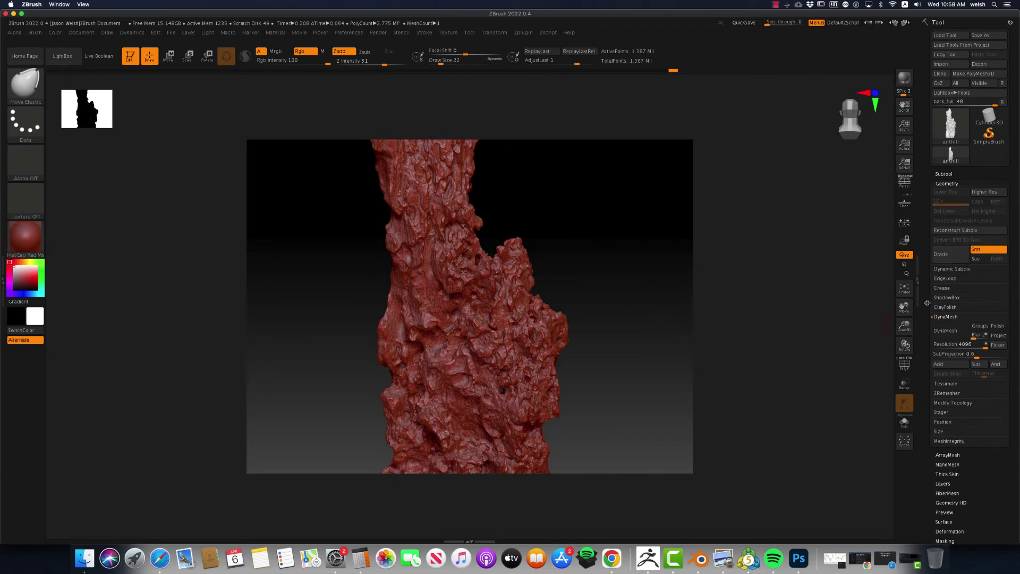
pyautogui.moveTo(926, 303); pyautogui.dragTo(927, 264)
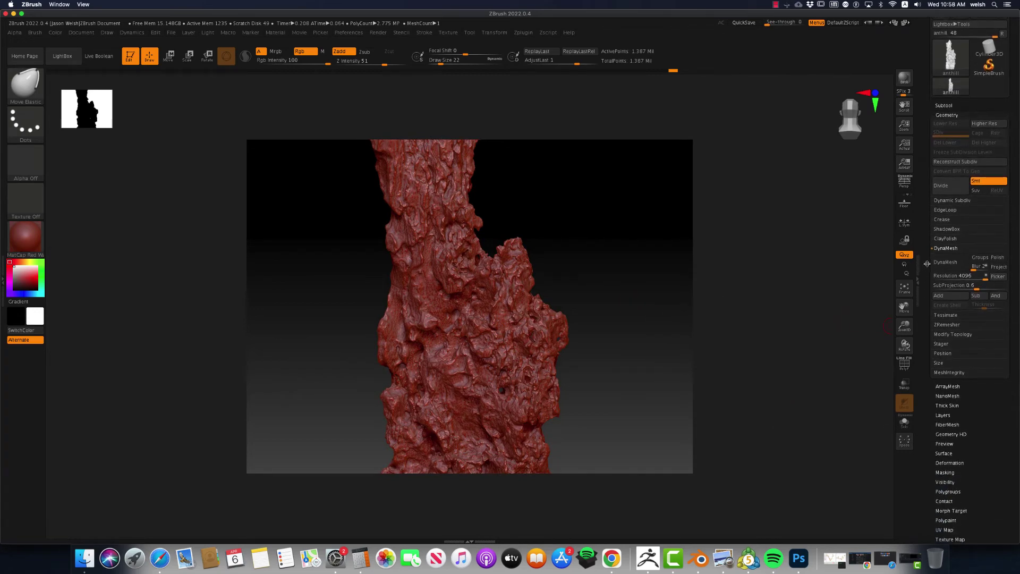
pyautogui.moveTo(932, 438); pyautogui.dragTo(928, 380)
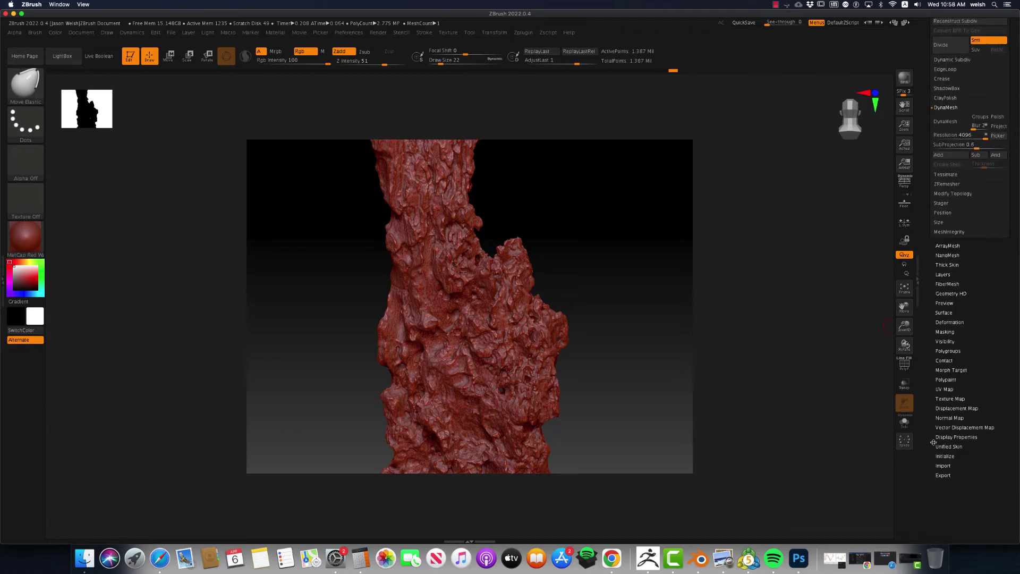
# Step: Import Anthill_cavity.jpg from the NIKON D7100 drive as the anthill's texture map
pyautogui.click(960, 399)
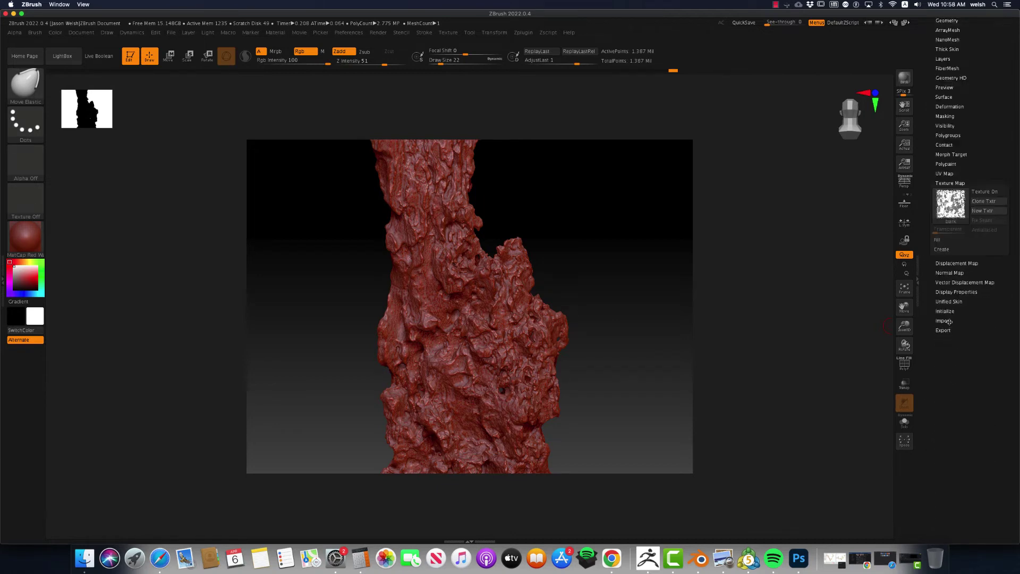
pyautogui.moveTo(950, 213)
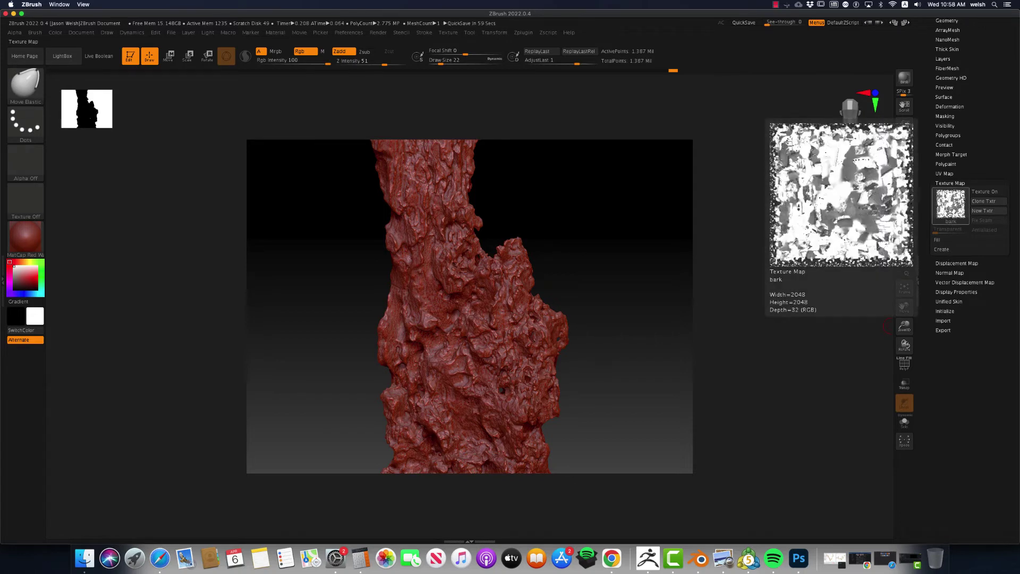
pyautogui.click(950, 212)
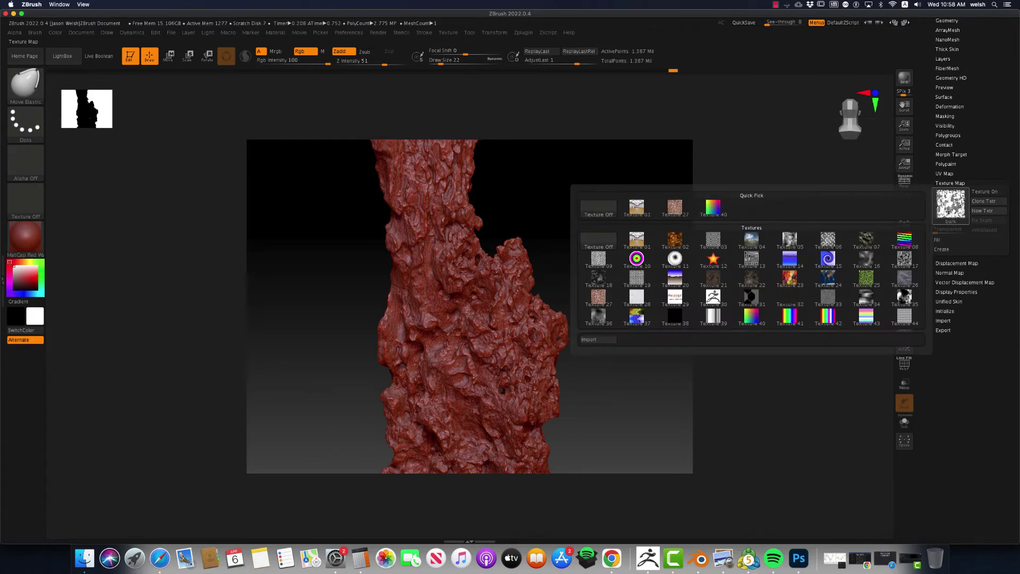
pyautogui.click(610, 339)
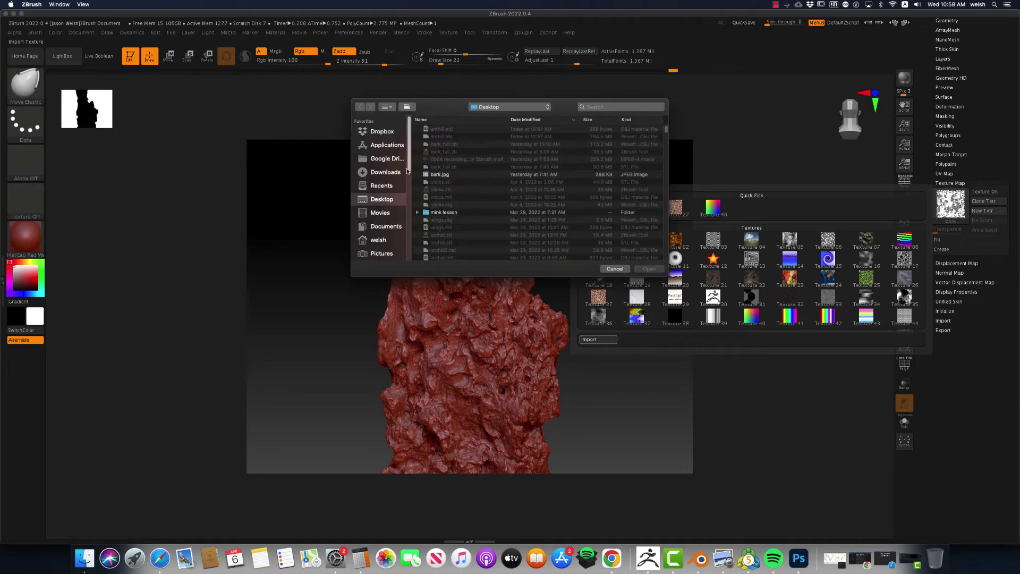
pyautogui.scroll(-5, 410, 167)
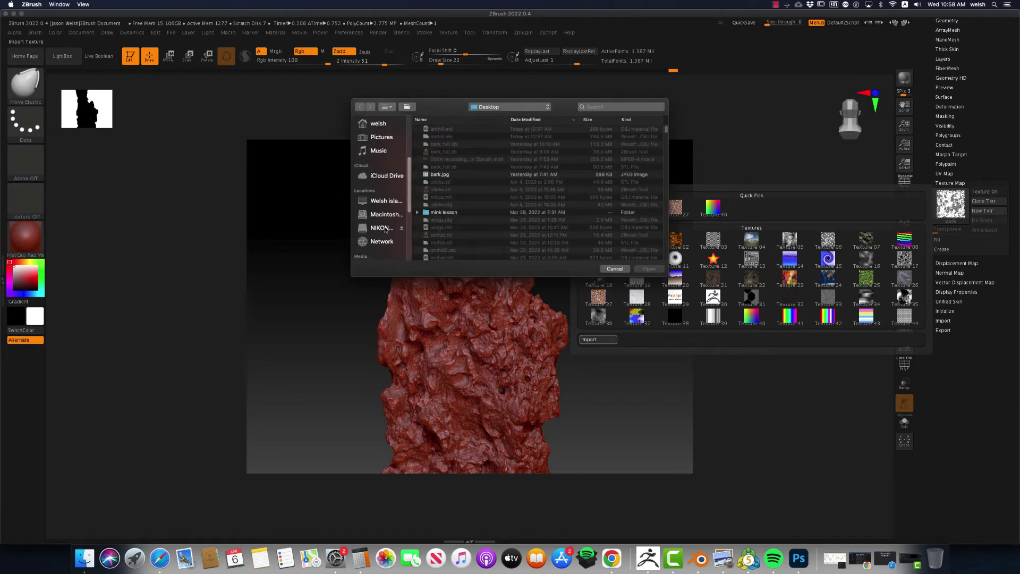
pyautogui.click(454, 130)
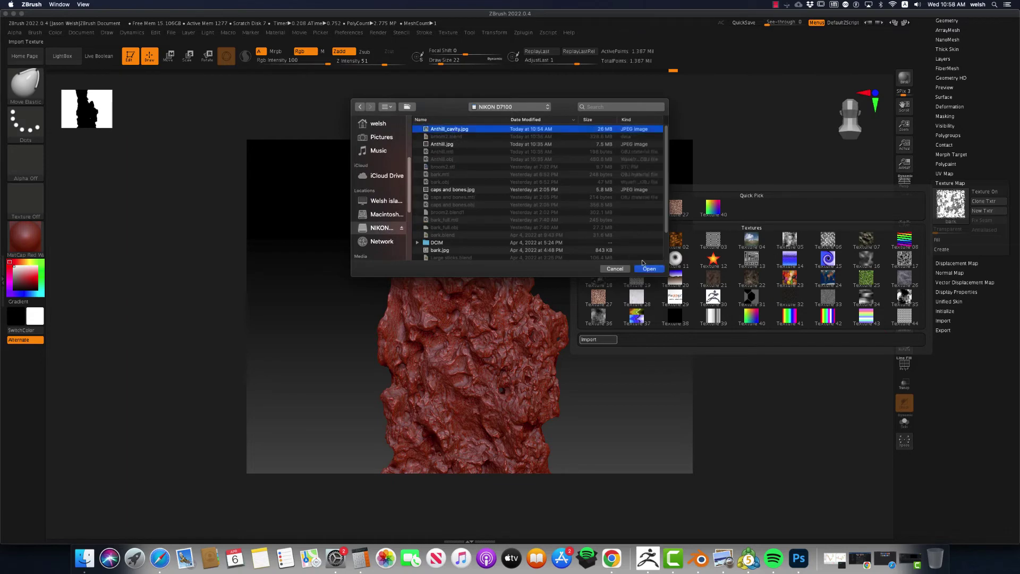
pyautogui.click(645, 270)
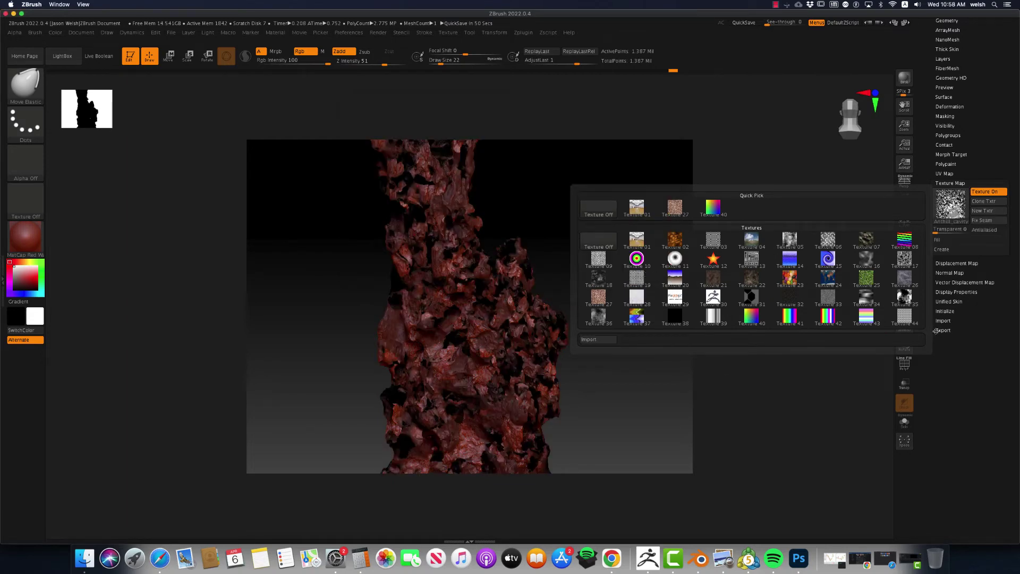
# Step: Flip the texture vertically with UV Map Flip V and enable Mrgb
pyautogui.click(949, 175)
pyautogui.click(944, 251)
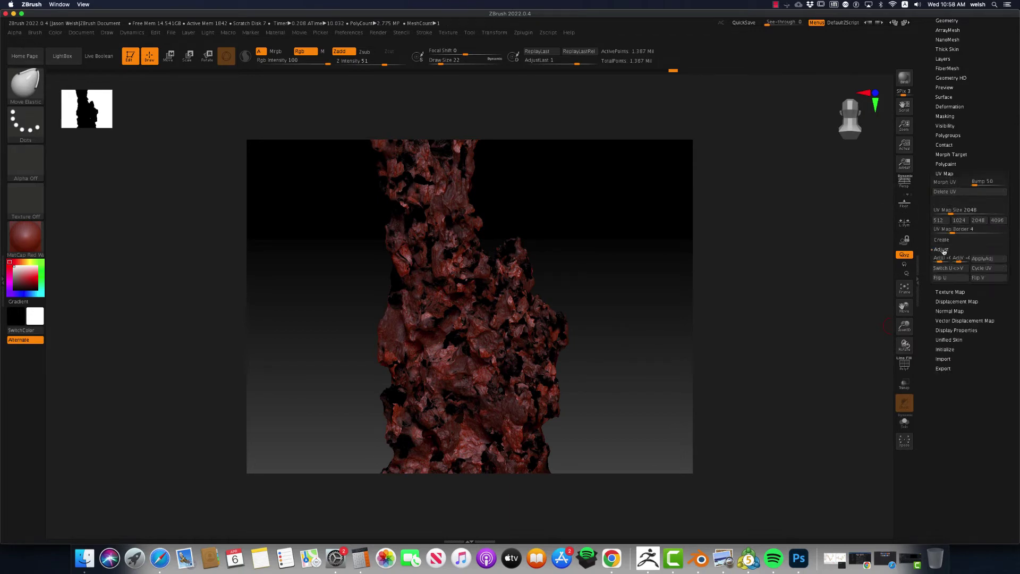
pyautogui.click(982, 279)
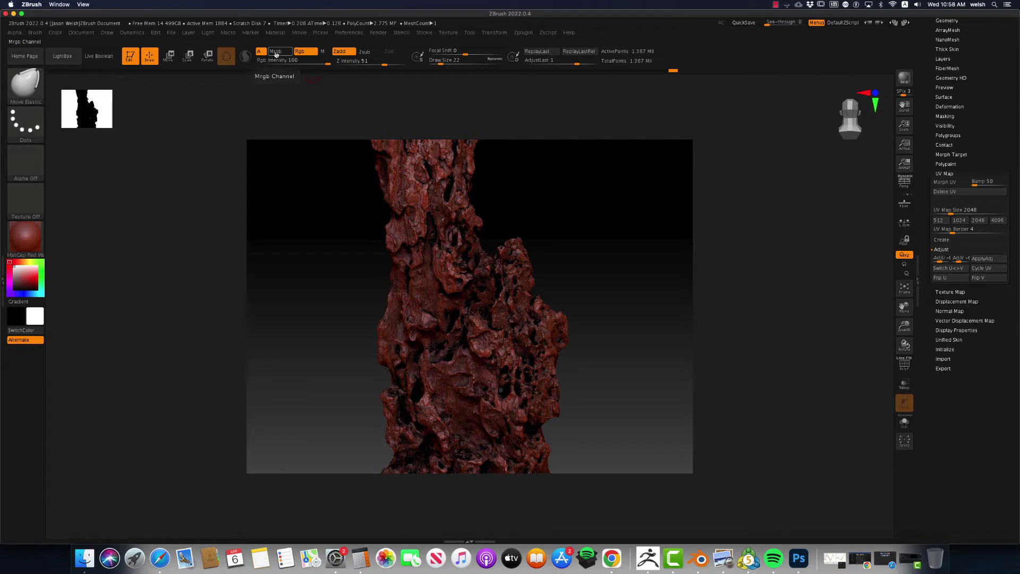
pyautogui.click(275, 53)
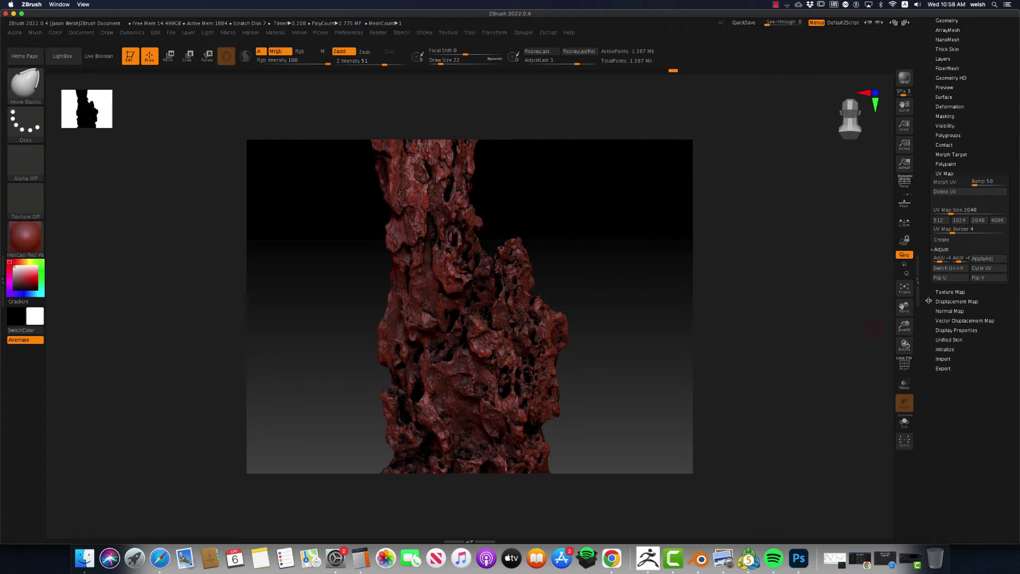
# Step: Bake the cavity texture onto the mesh with Polypaint From Texture
pyautogui.scroll(1, 928, 304)
pyautogui.scroll(4, 930, 298)
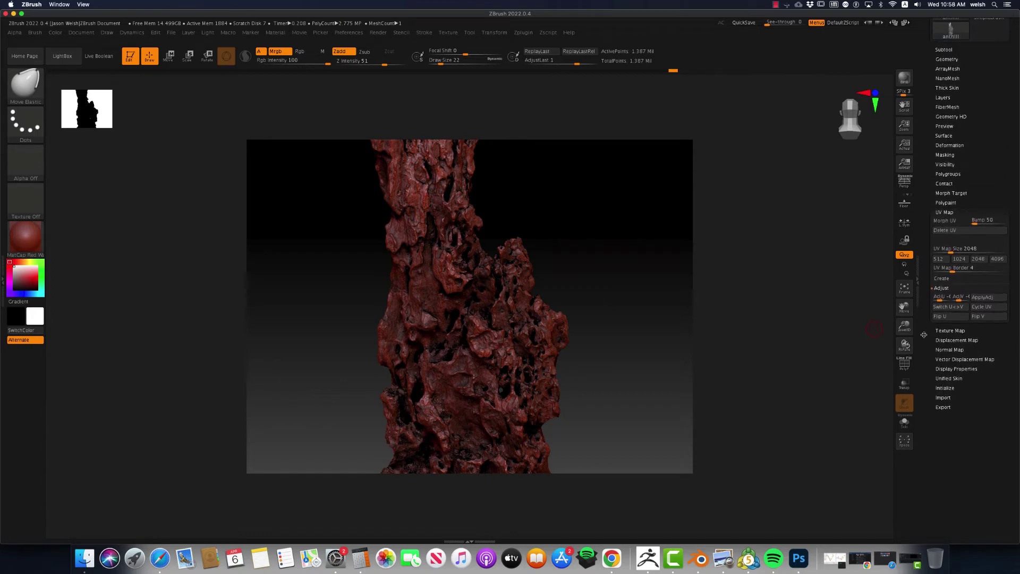
pyautogui.click(947, 216)
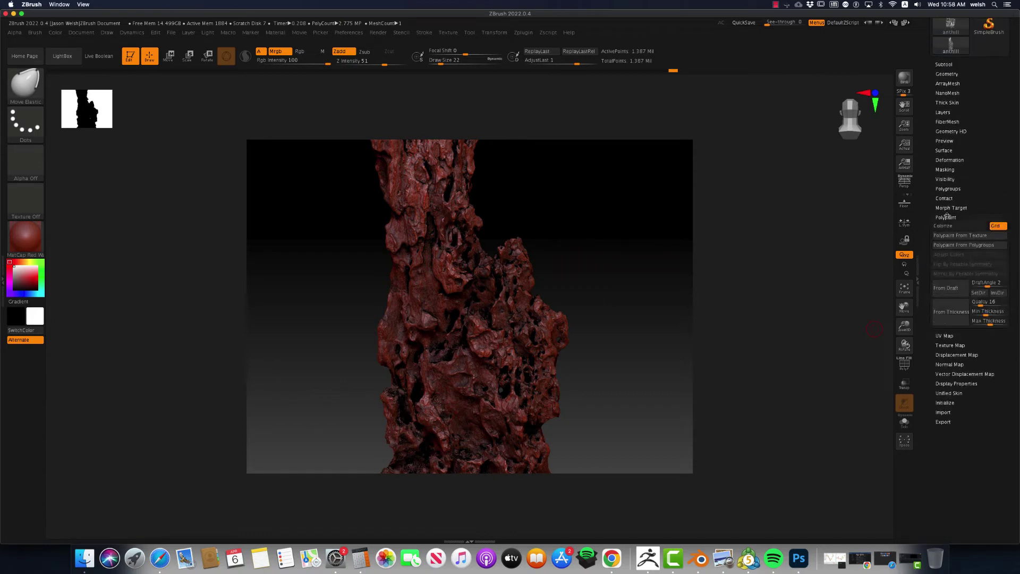
pyautogui.click(992, 238)
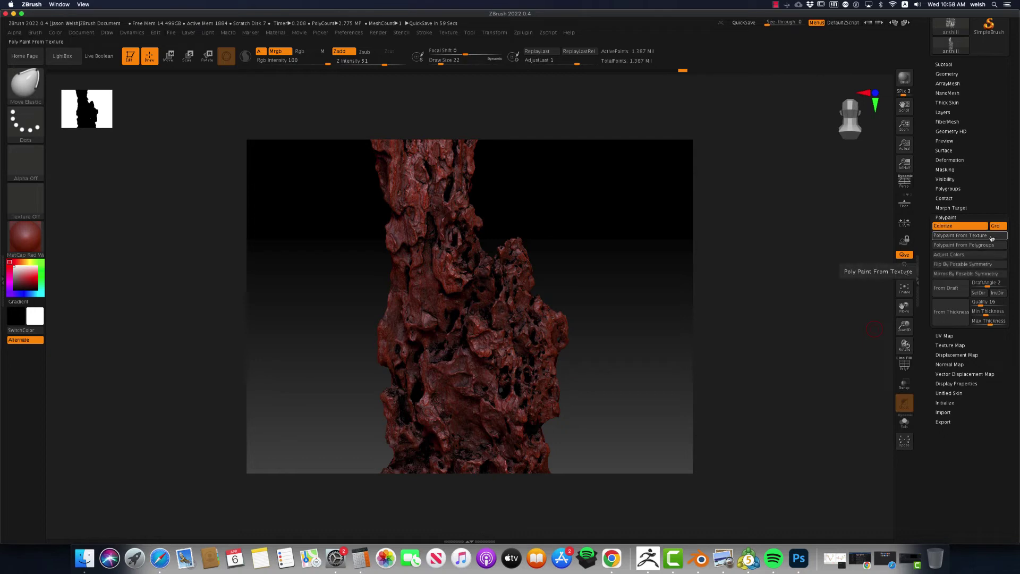
pyautogui.scroll(5, 956, 213)
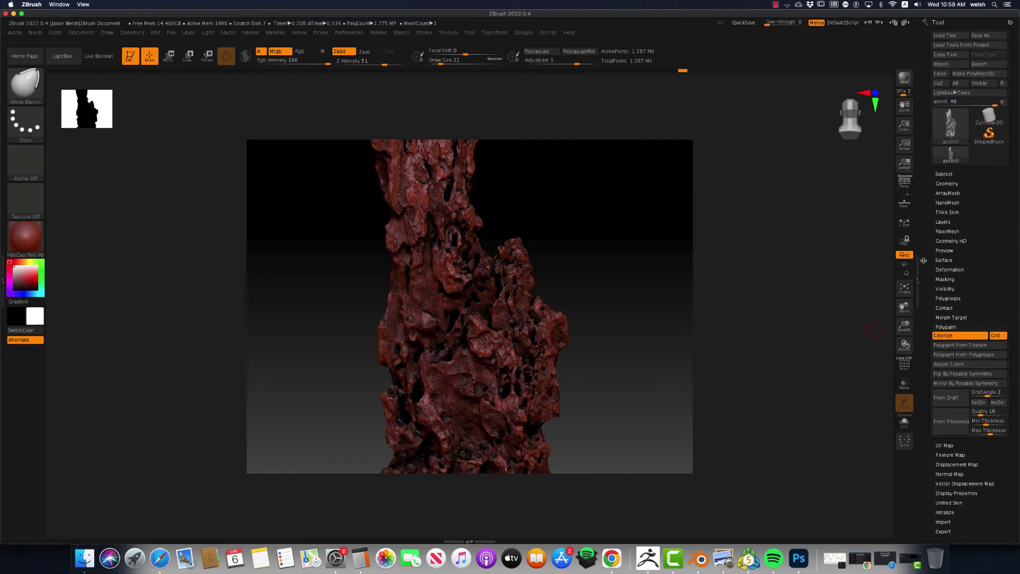
# Step: DynaMesh the anthill from the Geometry panel at resolution 4096
pyautogui.click(939, 185)
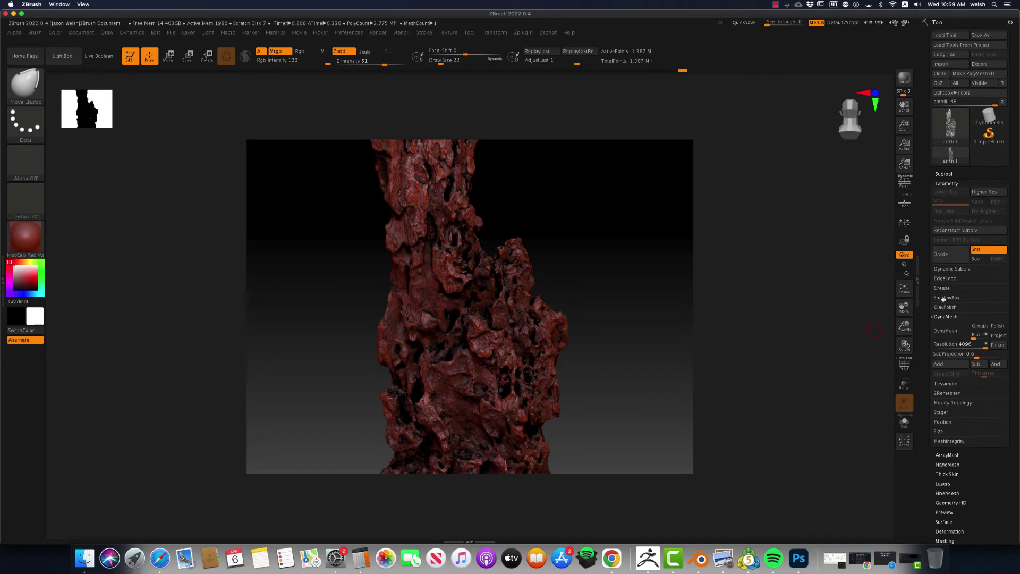
pyautogui.click(951, 333)
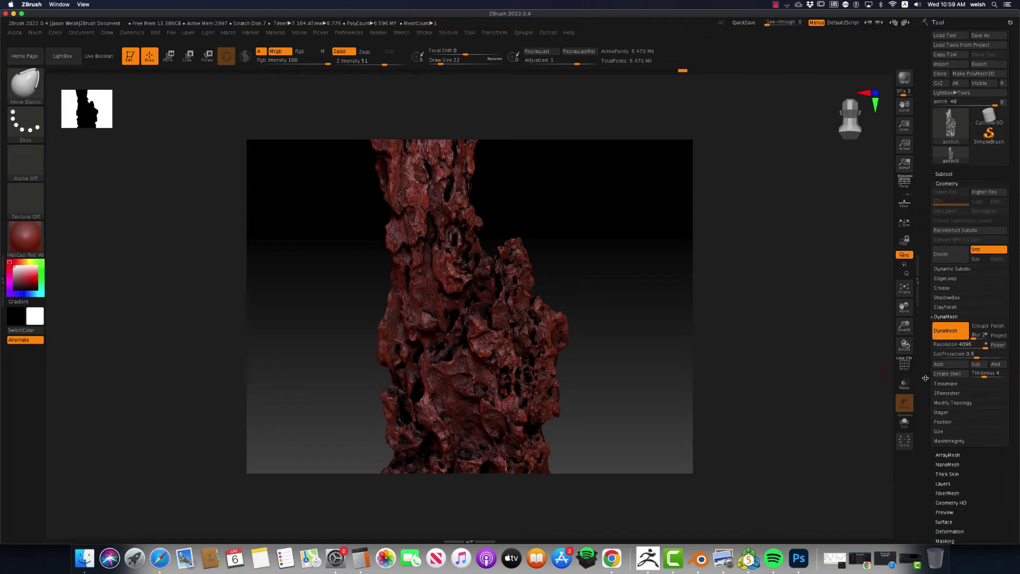
# Step: Switch to Flat Color material, frame the anthill, and expand Masking > Mask By Color
pyautogui.scroll(-8, 926, 362)
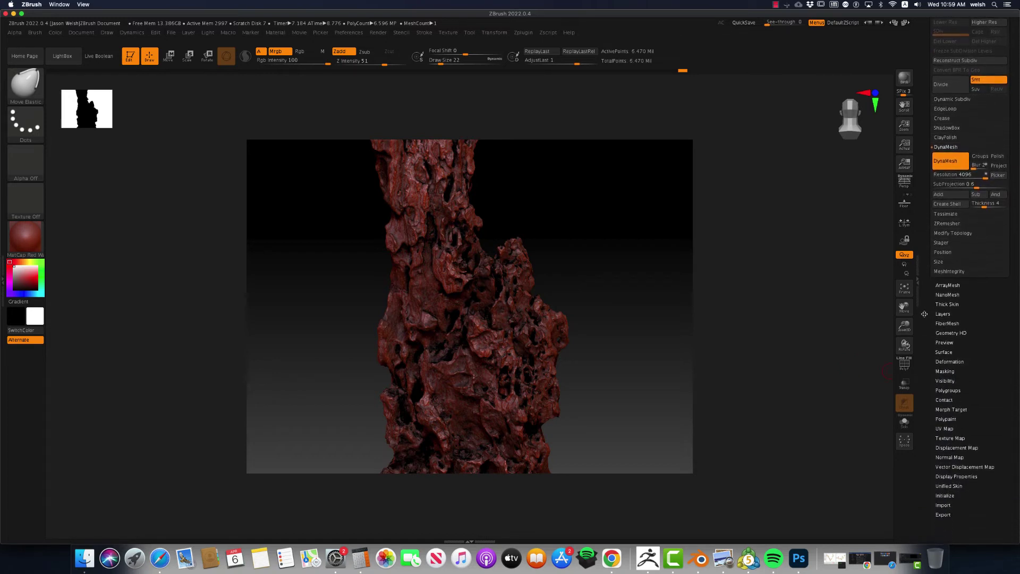
pyautogui.click(28, 239)
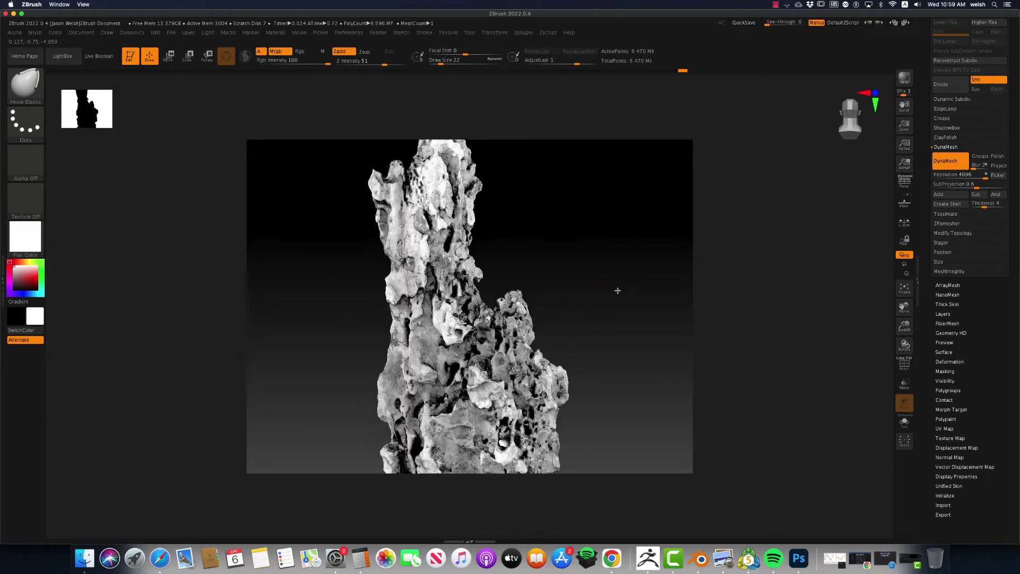
pyautogui.press('f')
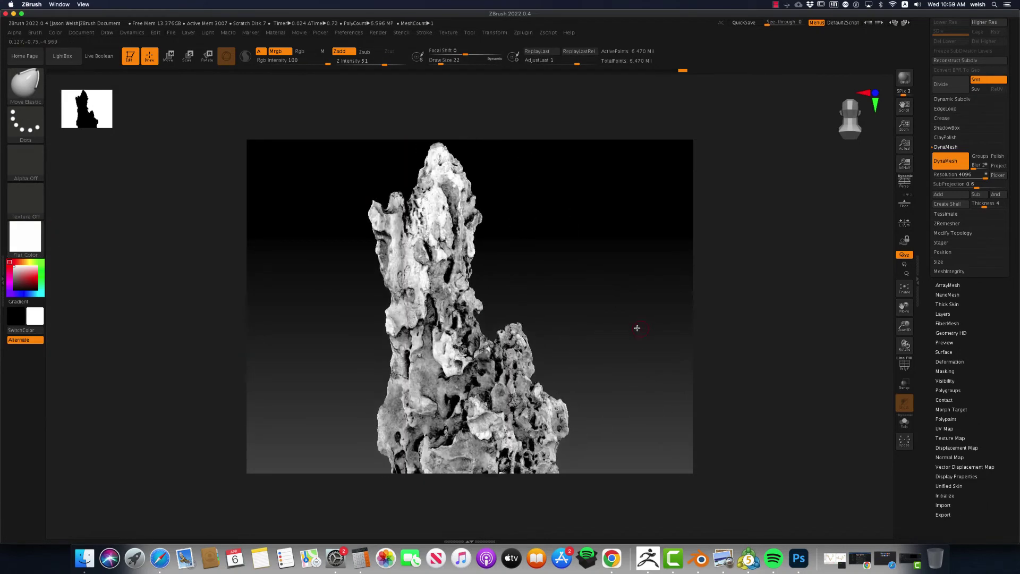
pyautogui.scroll(-3, 942, 316)
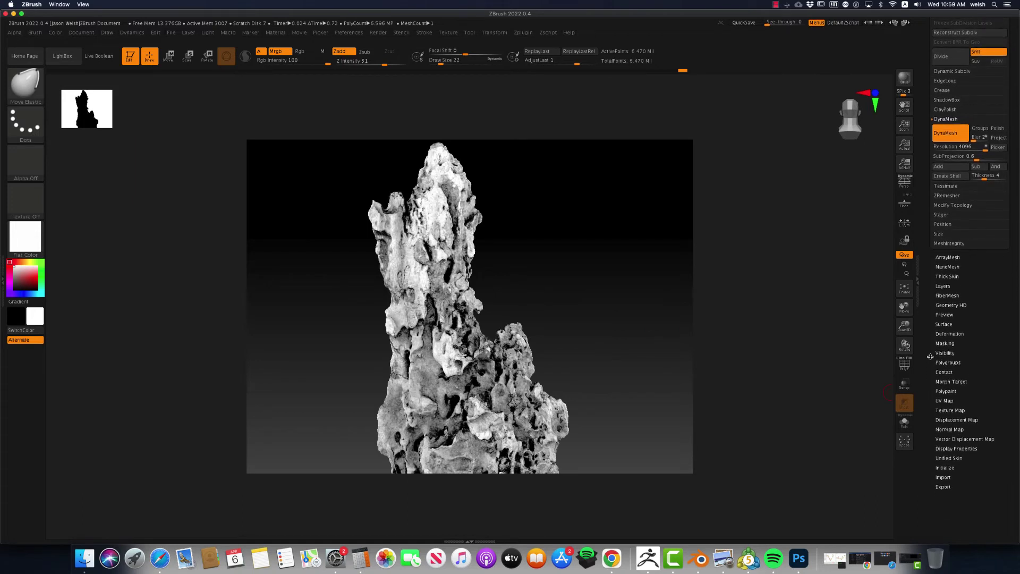
pyautogui.click(944, 317)
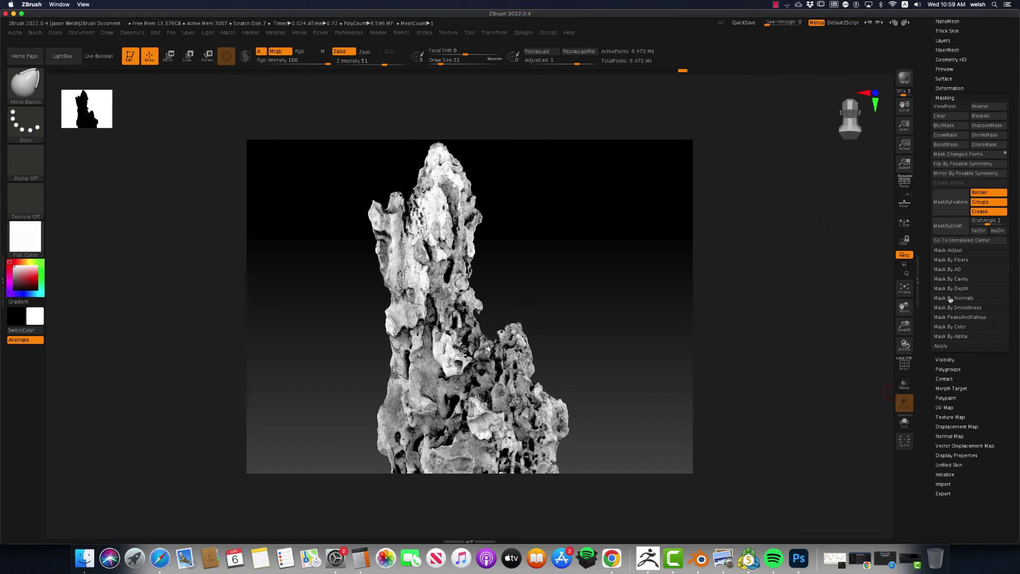
pyautogui.click(941, 328)
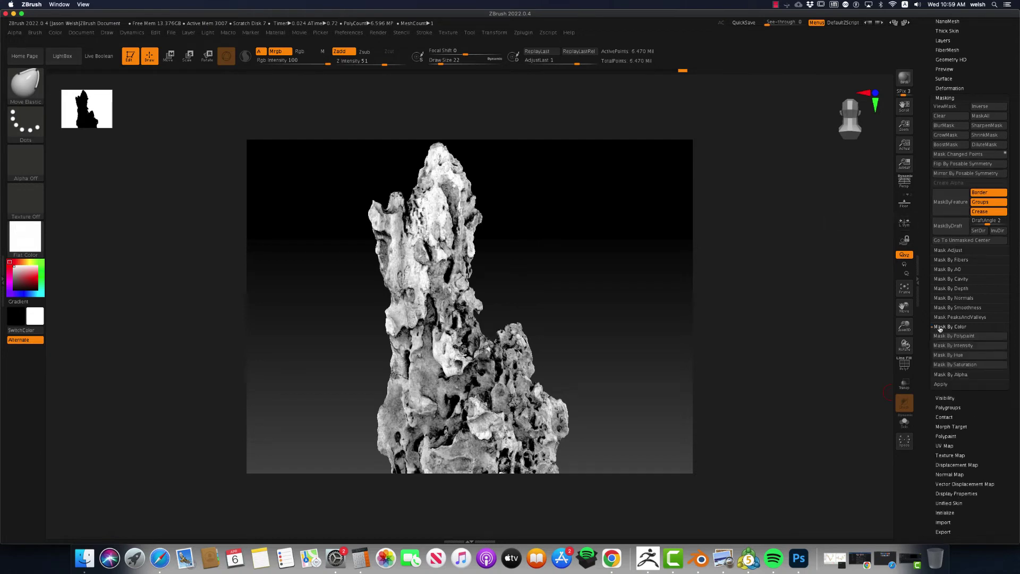
# Step: Open Mask By Polypaint, zoom the preview in, and set the first colour tolerance to 0
pyautogui.click(952, 336)
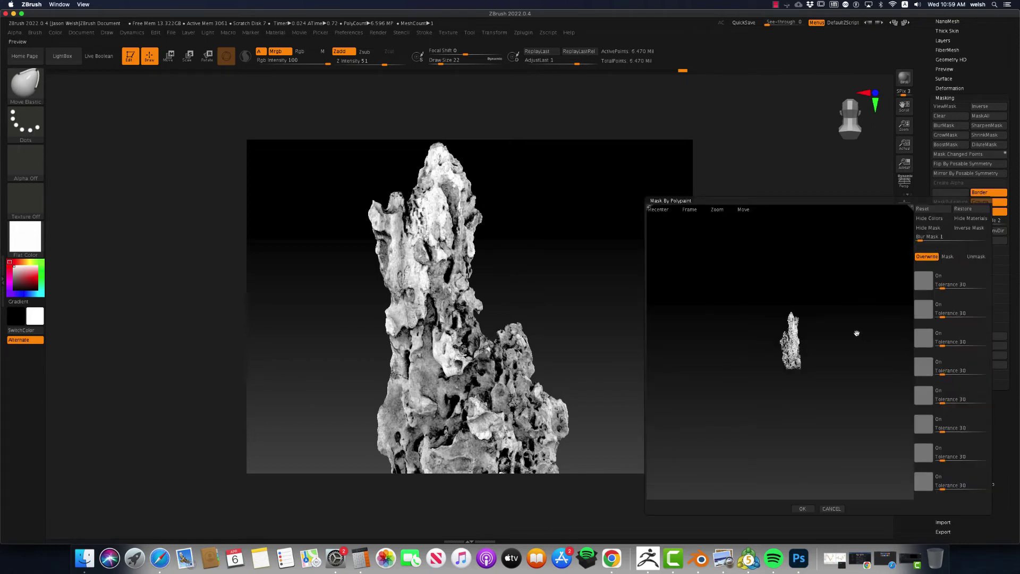
pyautogui.moveTo(721, 215); pyautogui.dragTo(753, 394)
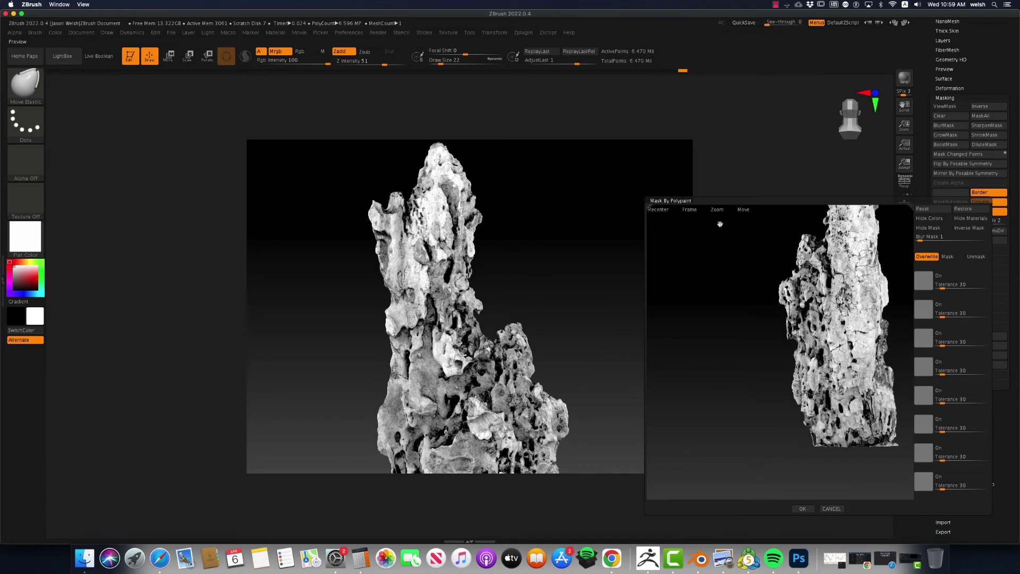
pyautogui.moveTo(721, 228); pyautogui.dragTo(739, 269)
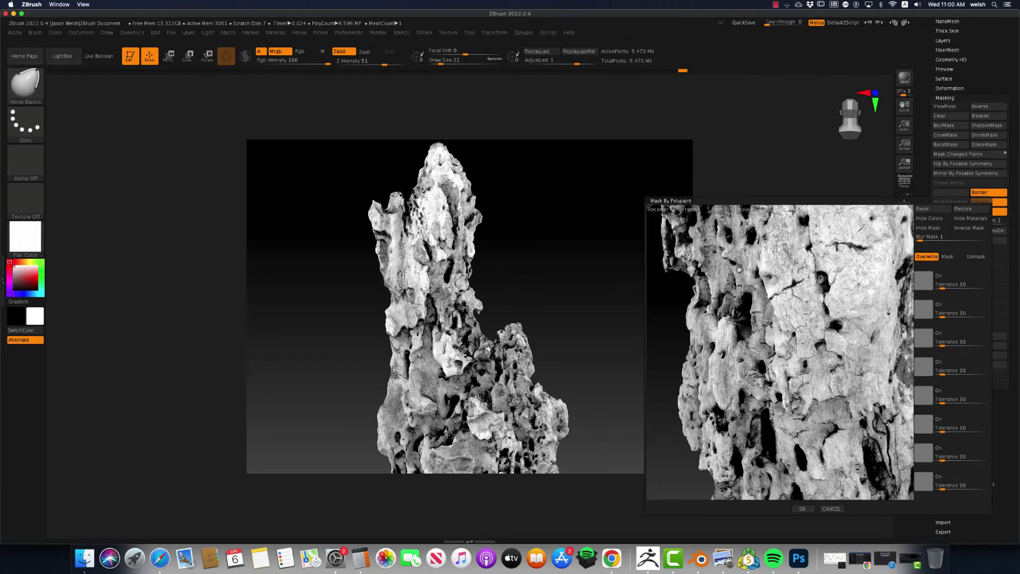
pyautogui.click(943, 287)
pyautogui.write('28')
pyautogui.press('Return')
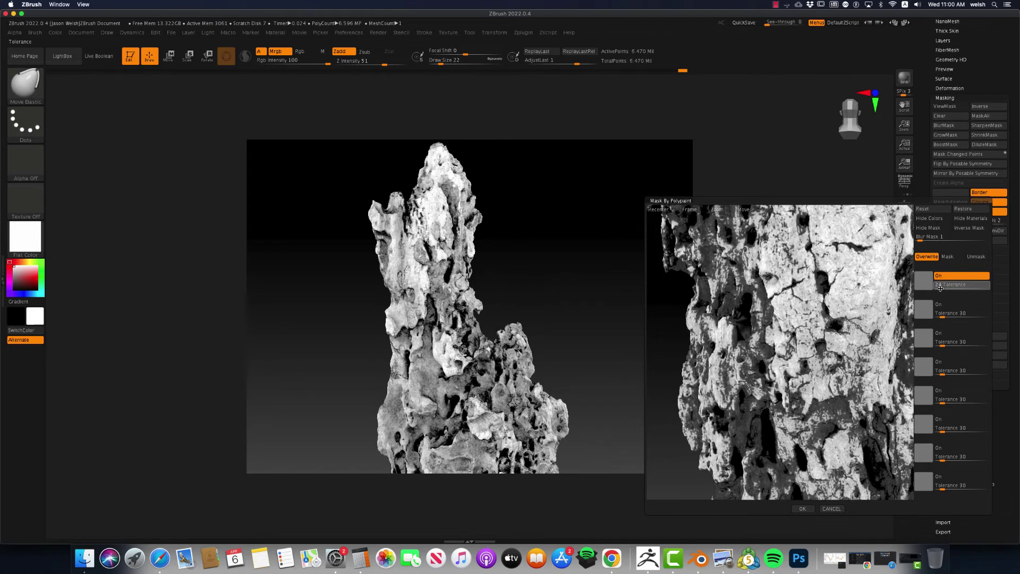
pyautogui.moveTo(940, 287); pyautogui.dragTo(937, 287)
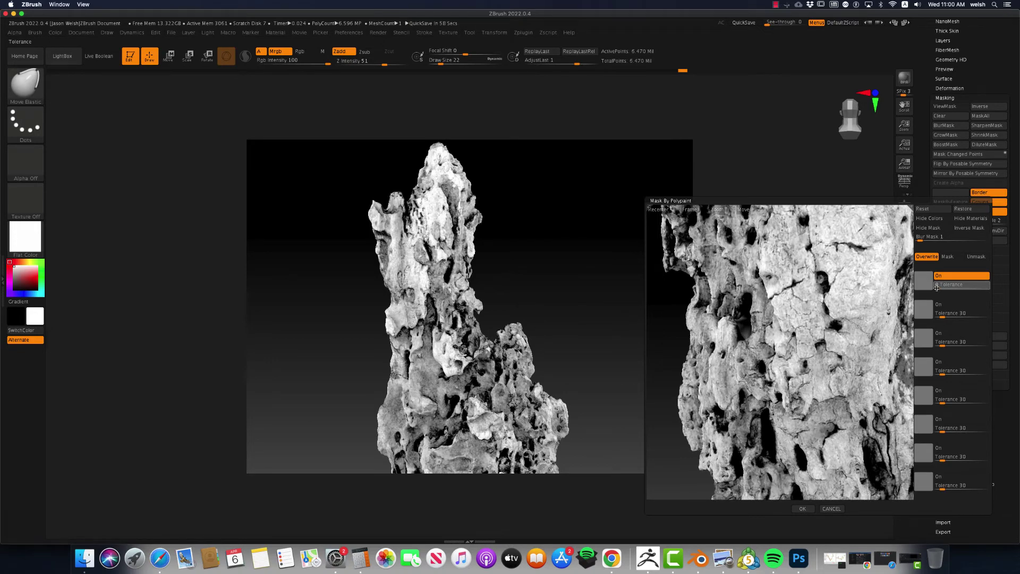
pyautogui.moveTo(936, 288); pyautogui.dragTo(936, 316)
# Step: Tune the other colour tolerances, enabling the third slot at 23
pyautogui.click(942, 315)
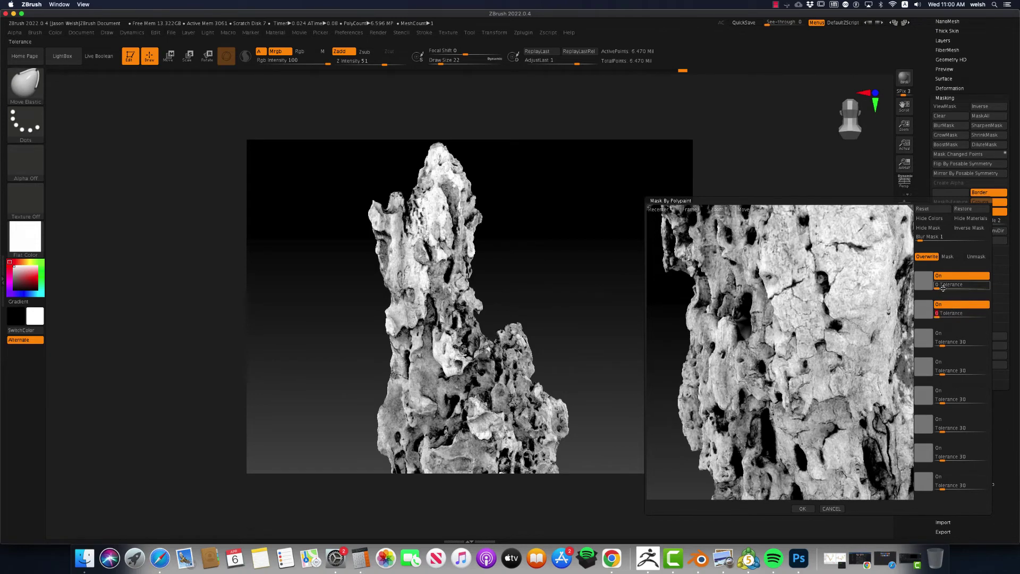
pyautogui.moveTo(939, 287); pyautogui.dragTo(937, 287)
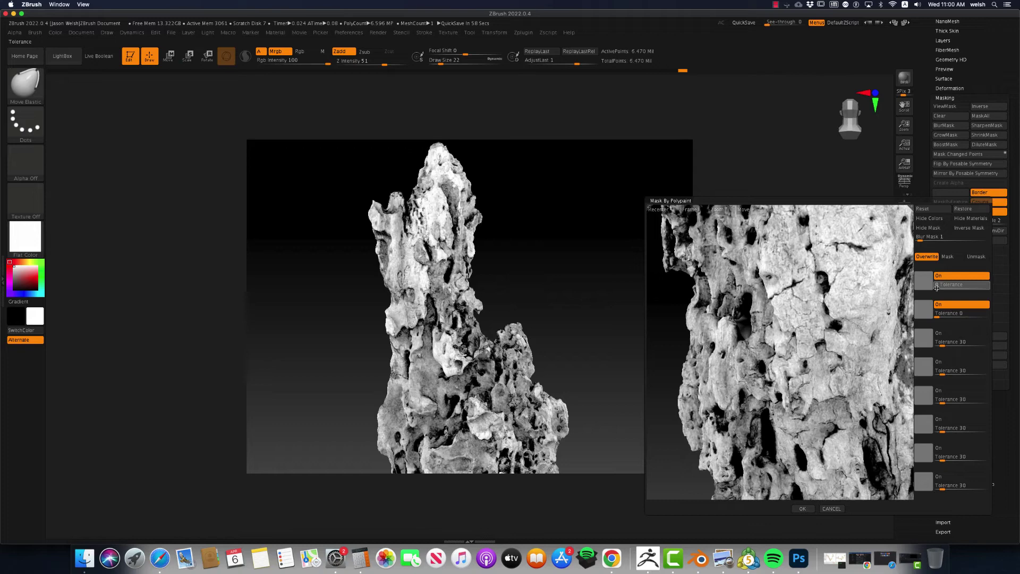
pyautogui.moveTo(937, 287); pyautogui.dragTo(937, 288)
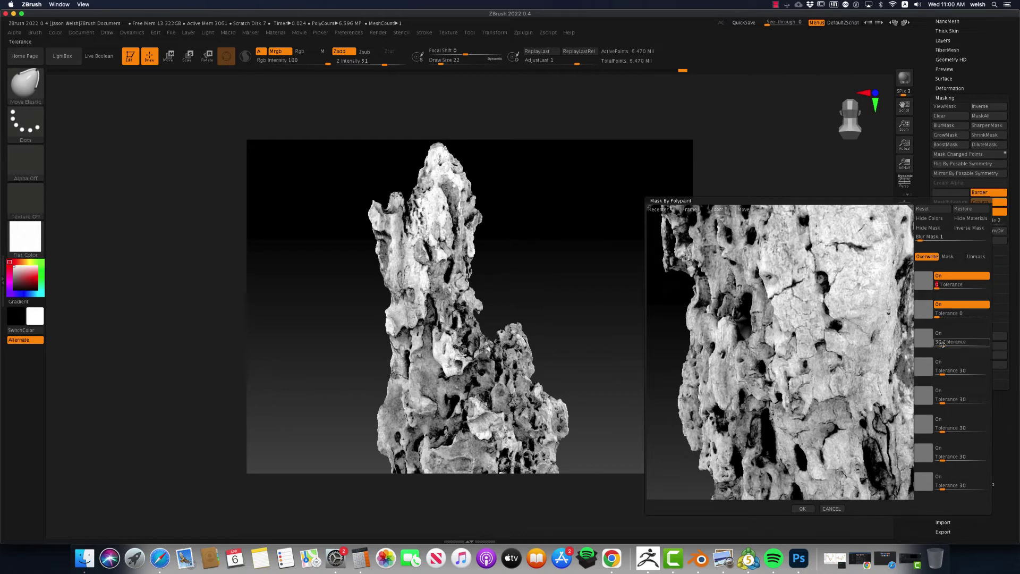
pyautogui.moveTo(942, 344); pyautogui.dragTo(938, 344)
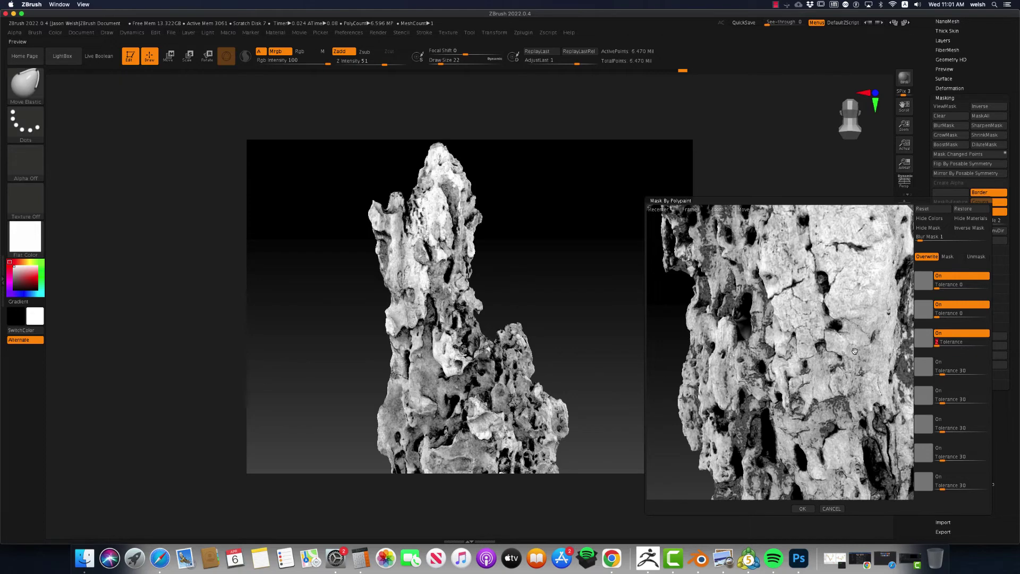
# Step: Apply the Mask By Polypaint to the anthill rock
pyautogui.click(802, 509)
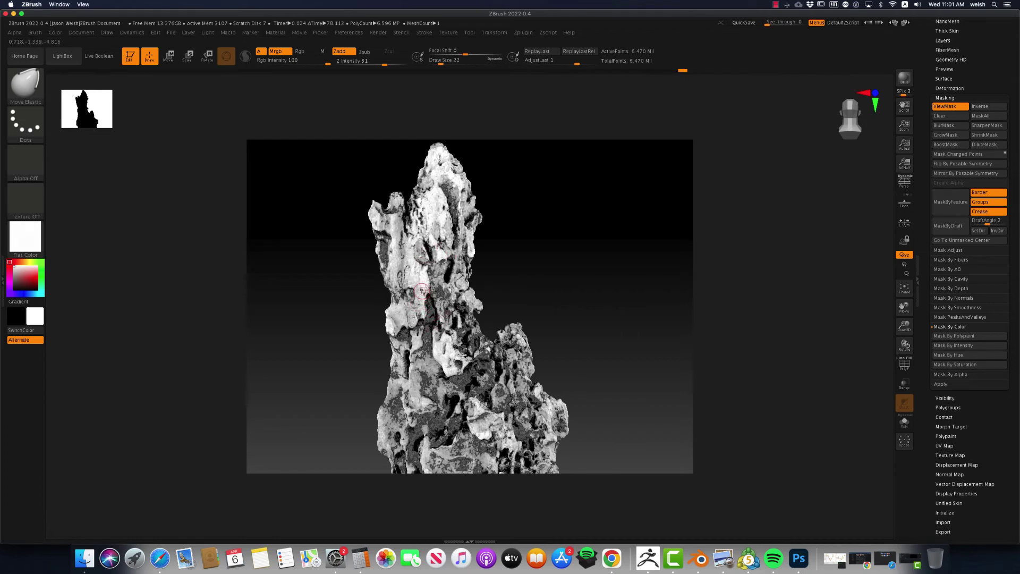
pyautogui.moveTo(925, 365); pyautogui.dragTo(925, 335)
pyautogui.scroll(-5, 925, 336)
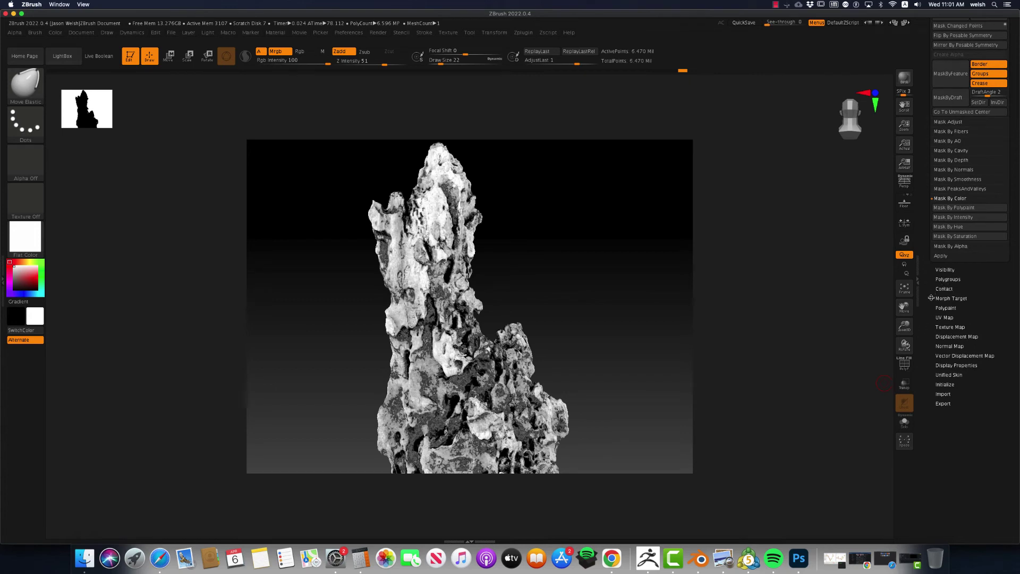
pyautogui.scroll(5, 927, 298)
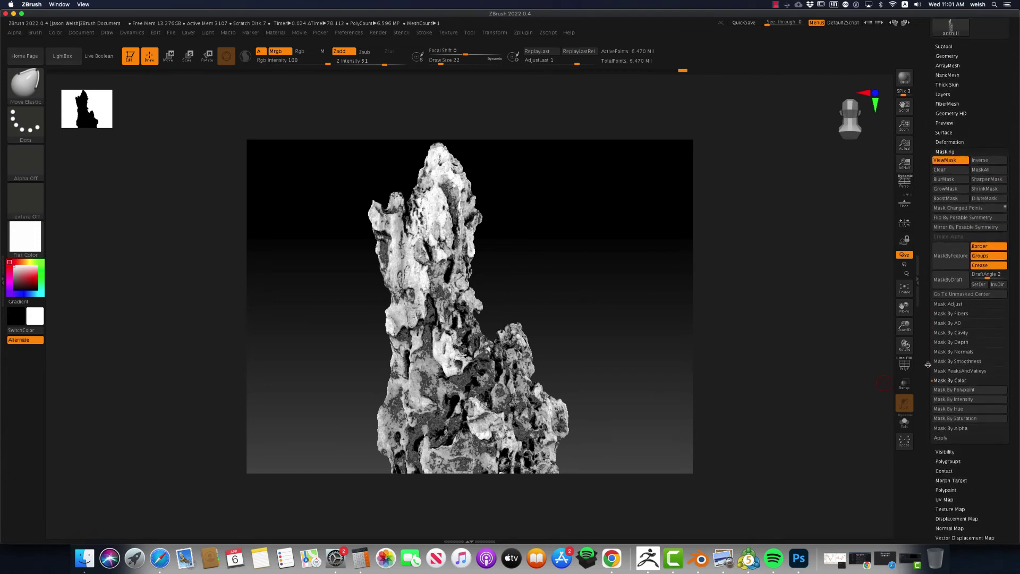
# Step: Inflate the rock by 1 under Tool > Deformation, then undo it to keep its original shape
pyautogui.click(952, 142)
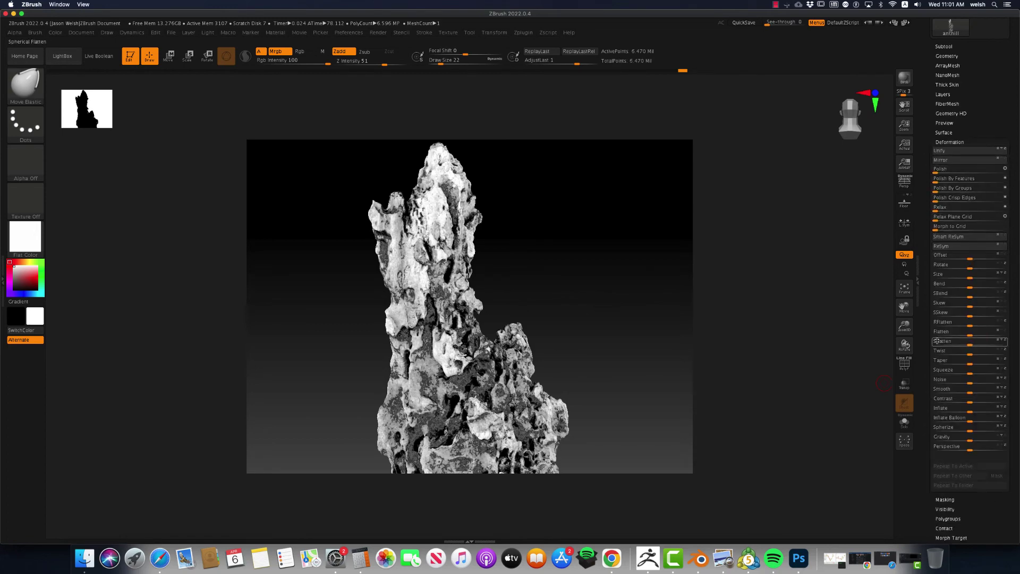
pyautogui.click(950, 407)
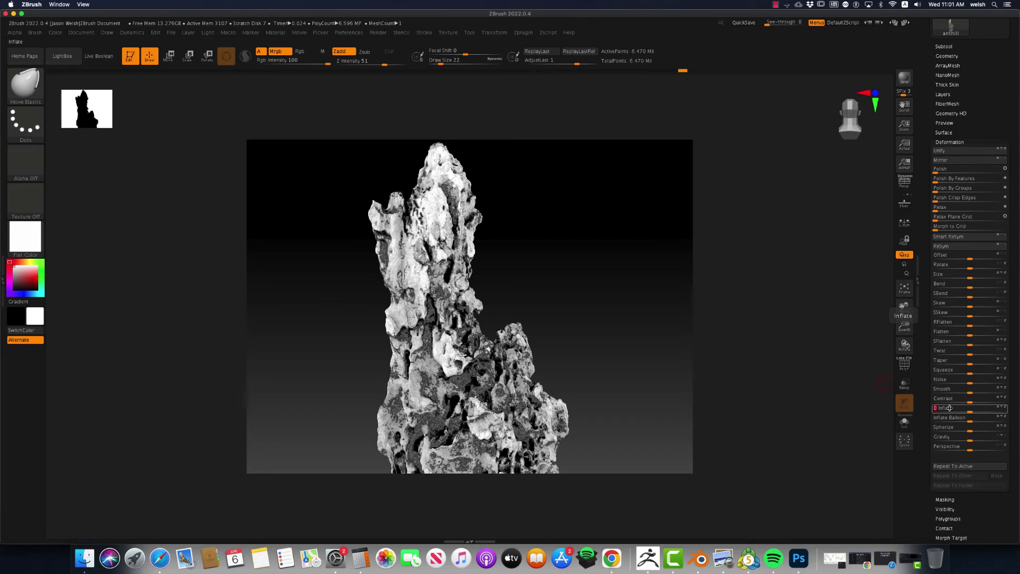
pyautogui.write('1')
pyautogui.press('Return')
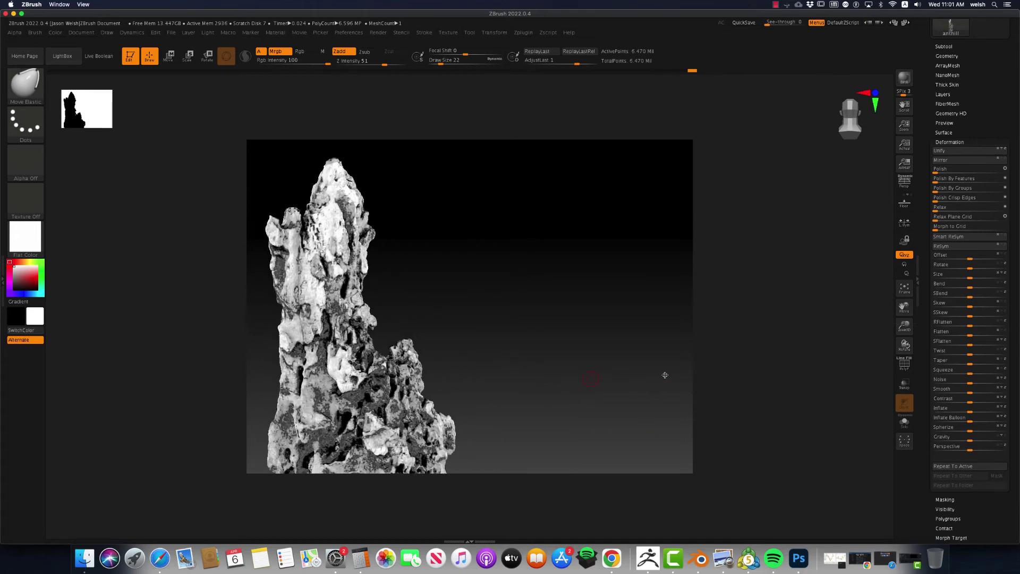
pyautogui.click(947, 407)
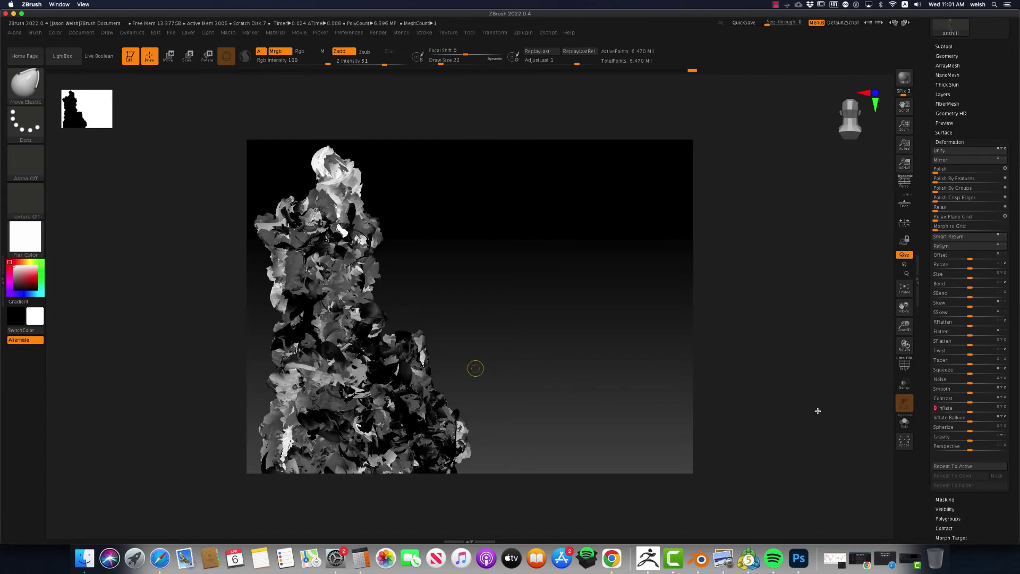
pyautogui.hotkey('ctrl', 'z')
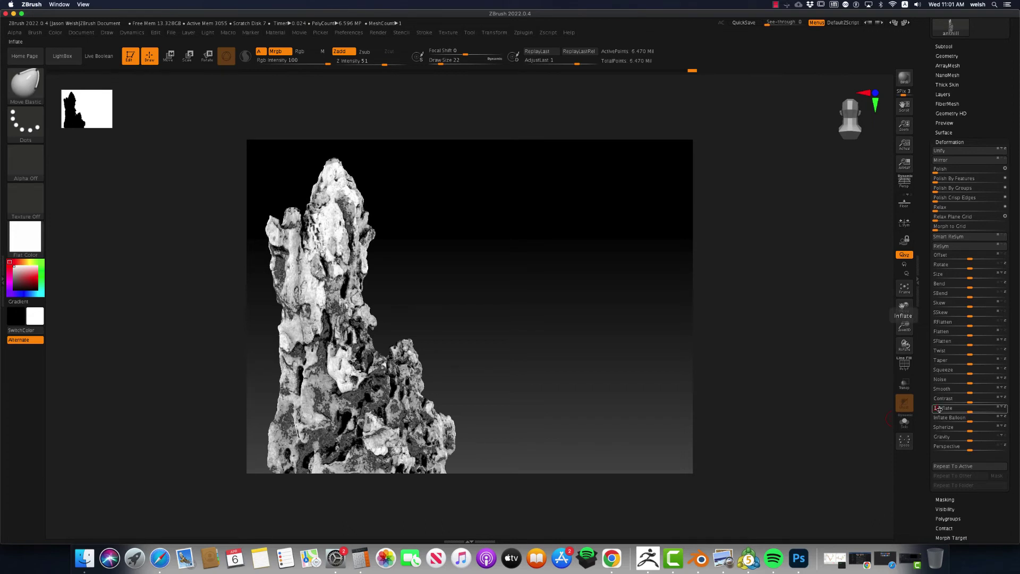
pyautogui.click(939, 409)
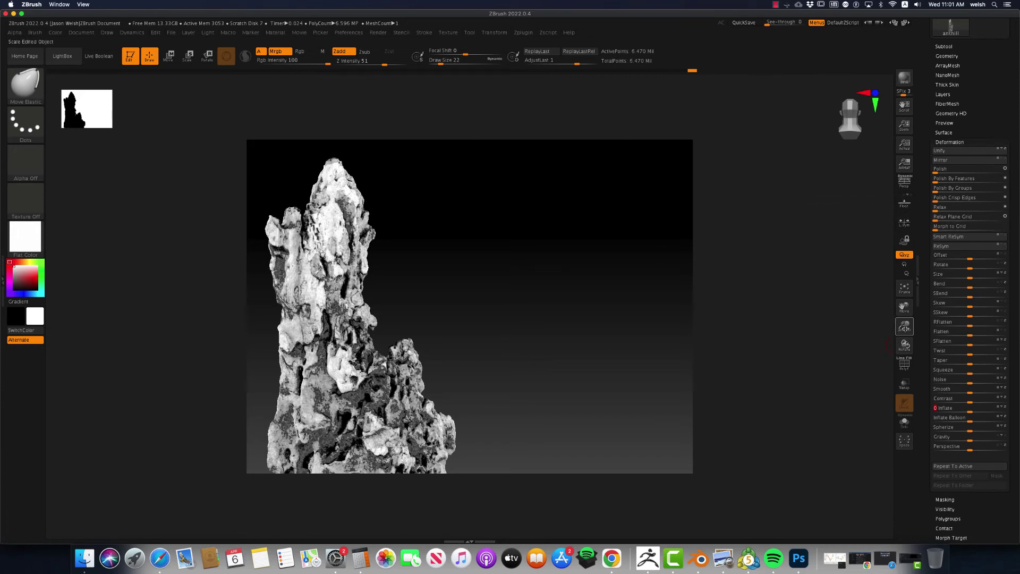
# Step: Enlarge the anthill rock with Zoom3D and move it toward the canvas's left edge
pyautogui.moveTo(905, 325); pyautogui.dragTo(905, 369)
pyautogui.moveTo(902, 310)
pyautogui.mouseDown()
pyautogui.moveTo(917, 314)
pyautogui.moveTo(902, 306)
pyautogui.mouseUp()
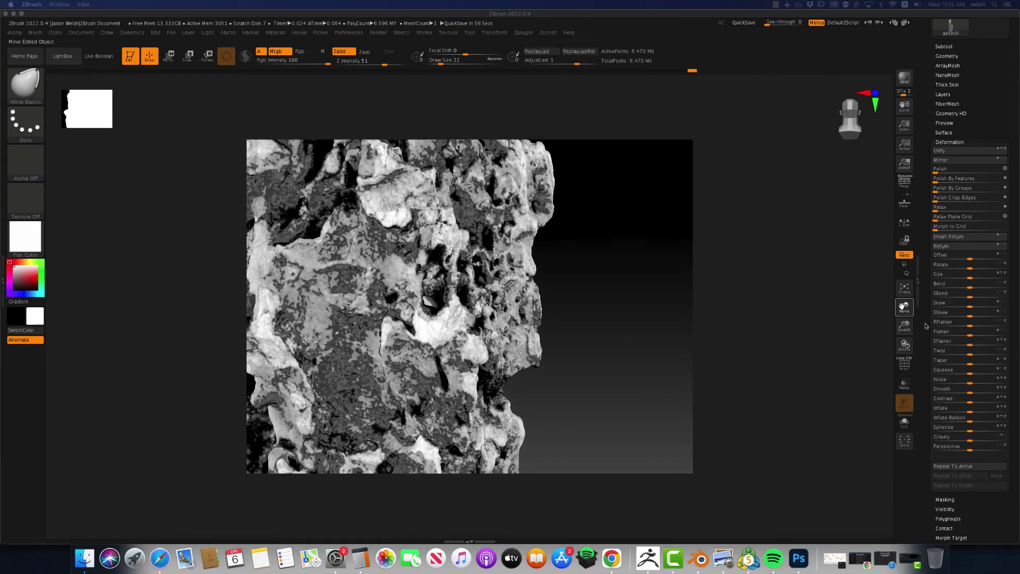
pyautogui.click(927, 340)
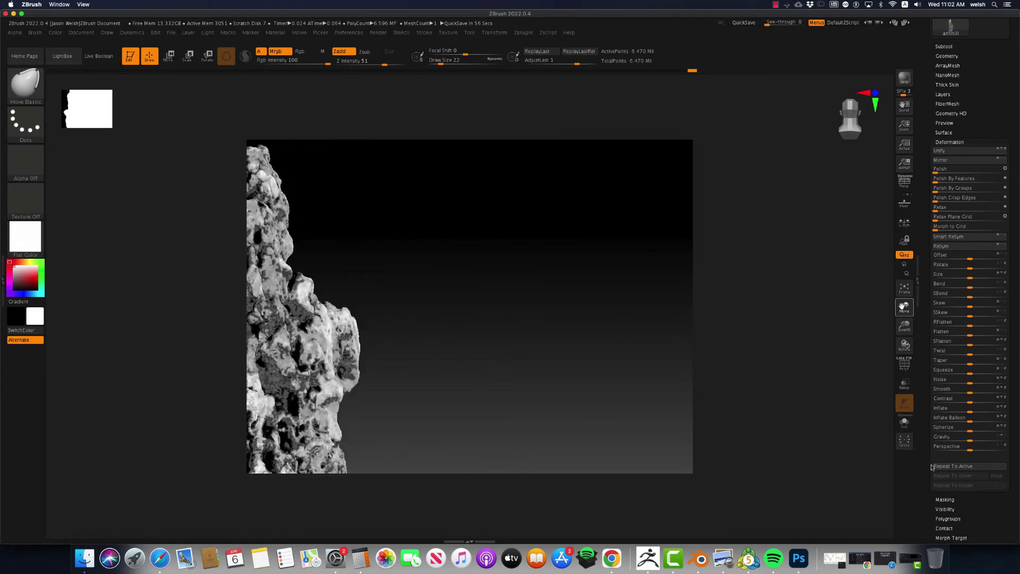
# Step: Clear the anthill's mask, then frame, enlarge and centre the rock's middle section
pyautogui.click(945, 500)
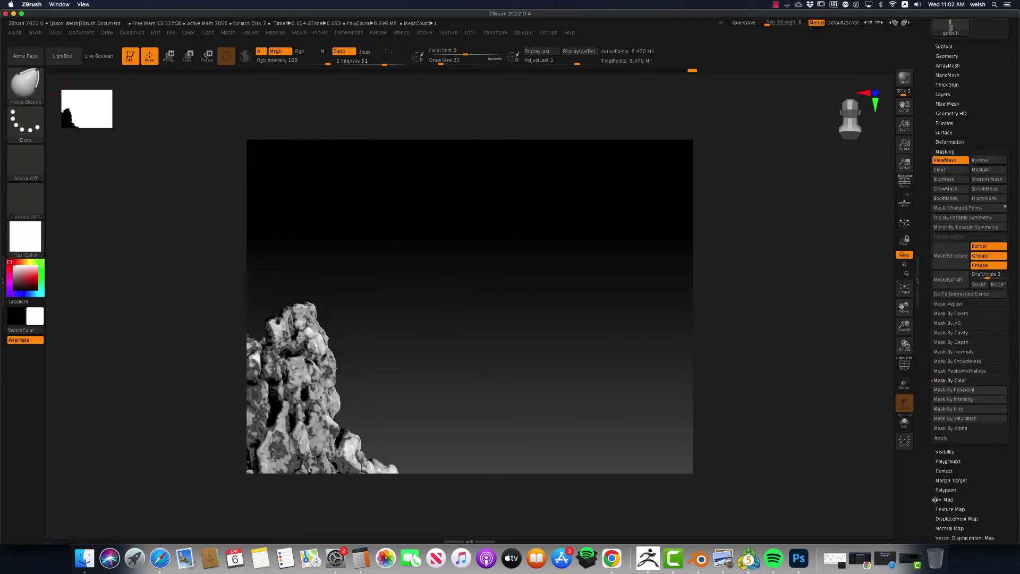
pyautogui.click(947, 174)
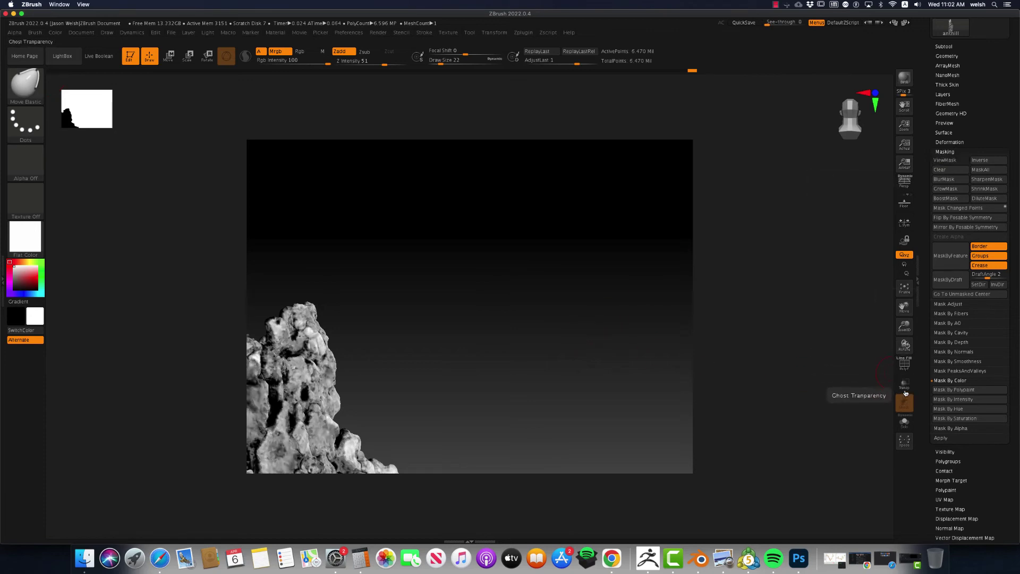
pyautogui.click(899, 288)
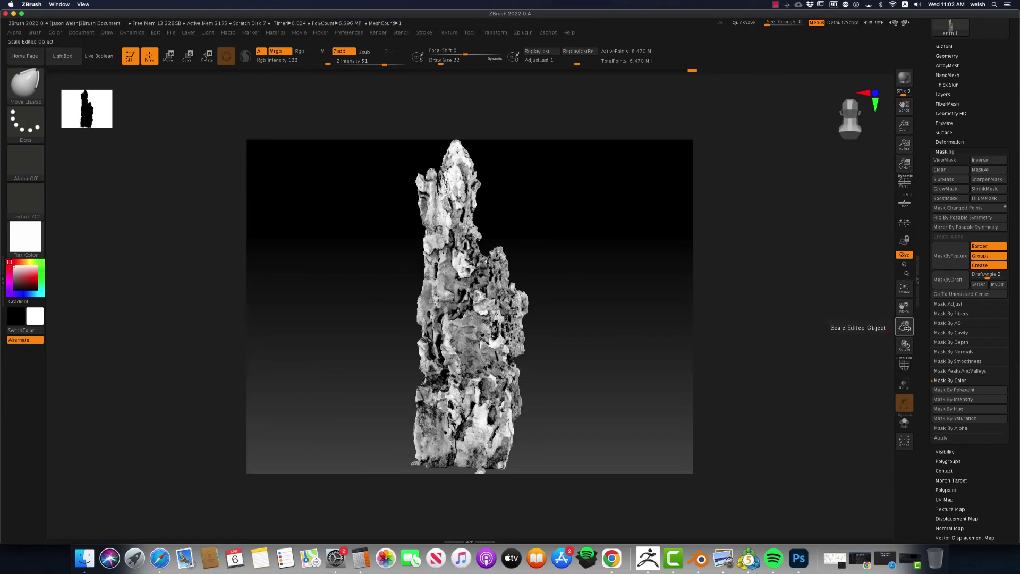
pyautogui.moveTo(905, 328); pyautogui.dragTo(909, 390)
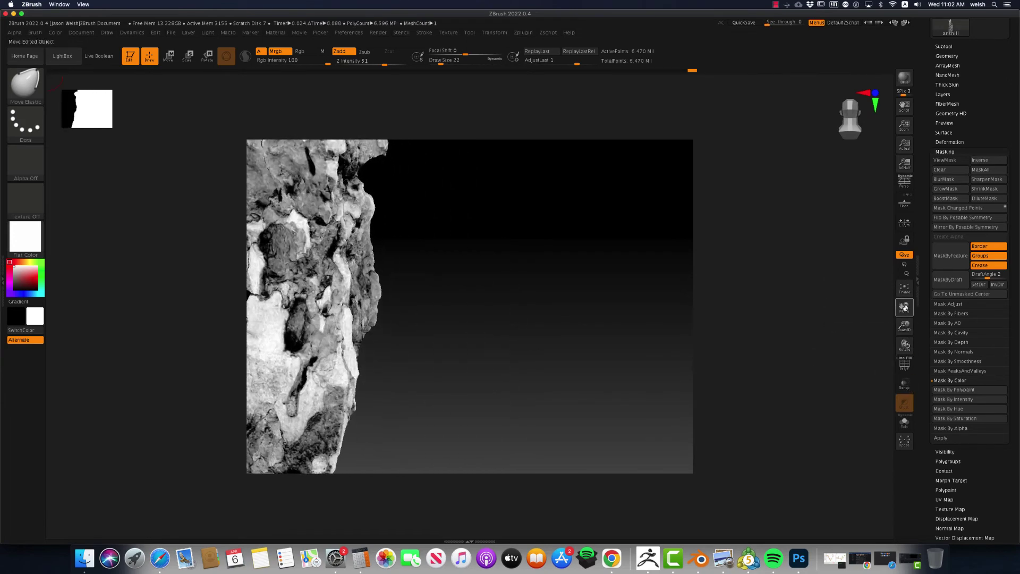
pyautogui.moveTo(904, 307); pyautogui.dragTo(902, 306)
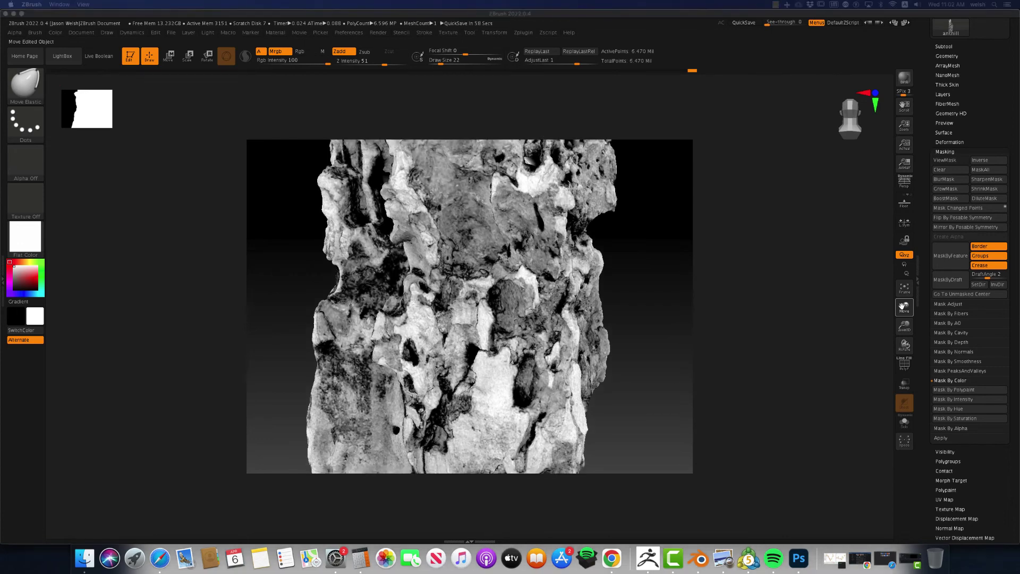
pyautogui.click(629, 392)
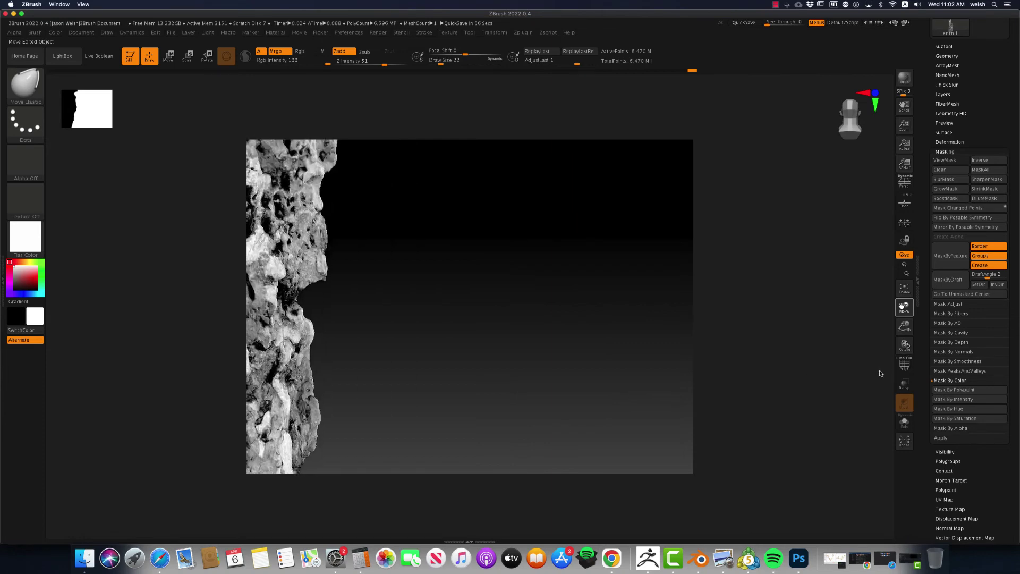
pyautogui.moveTo(903, 307); pyautogui.dragTo(932, 329)
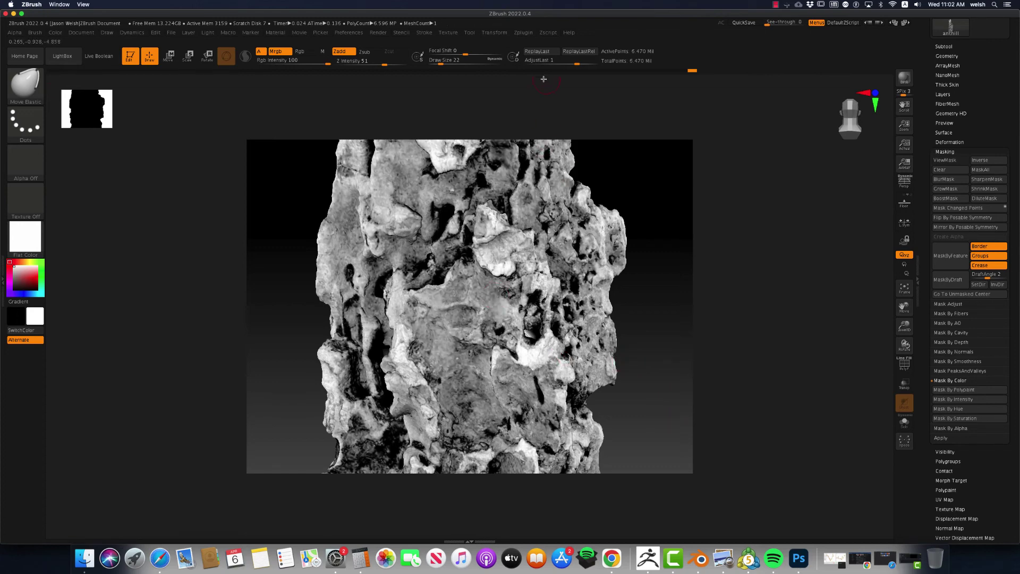
# Step: Run Pre-process Current on the anthill in Zplugin > Decimation Master
pyautogui.click(523, 34)
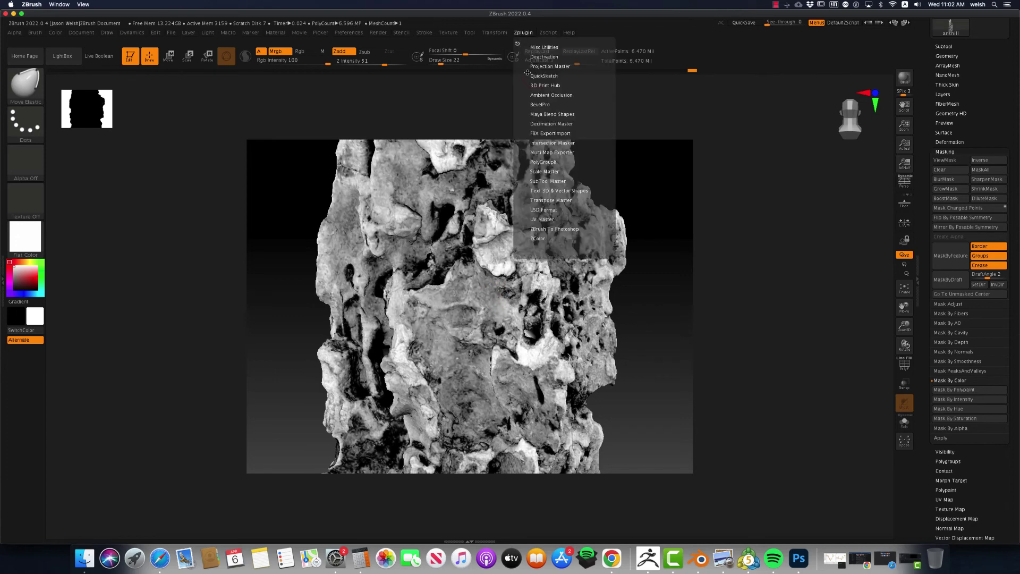
pyautogui.click(547, 124)
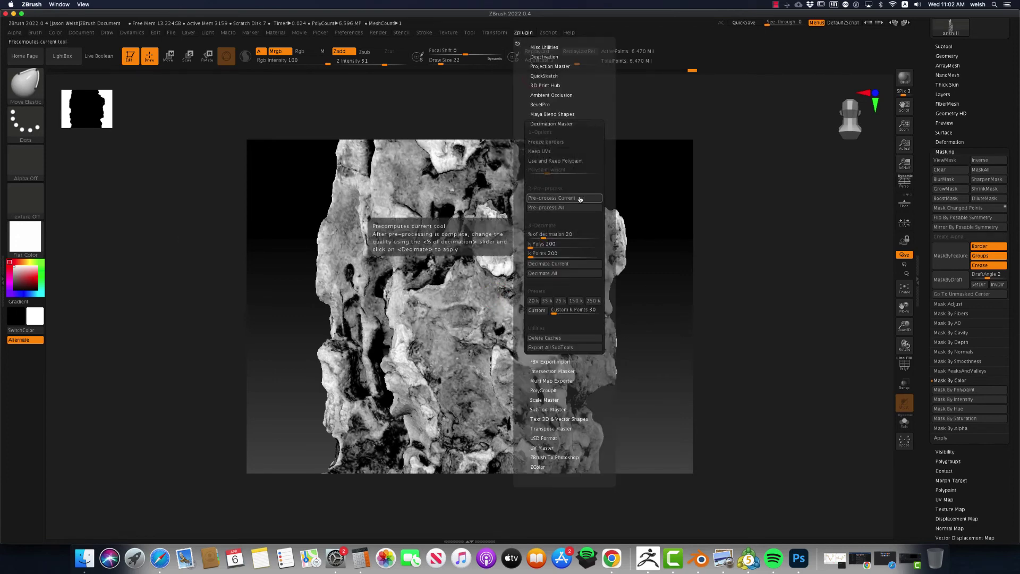
pyautogui.click(553, 198)
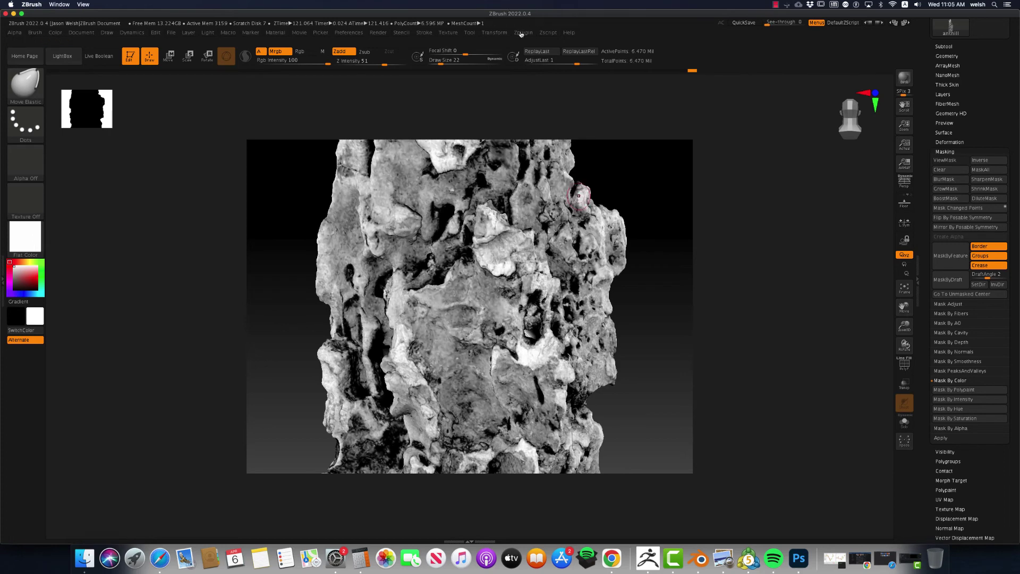
# Step: Set the Decimation Master's % of decimation to 10
pyautogui.click(521, 33)
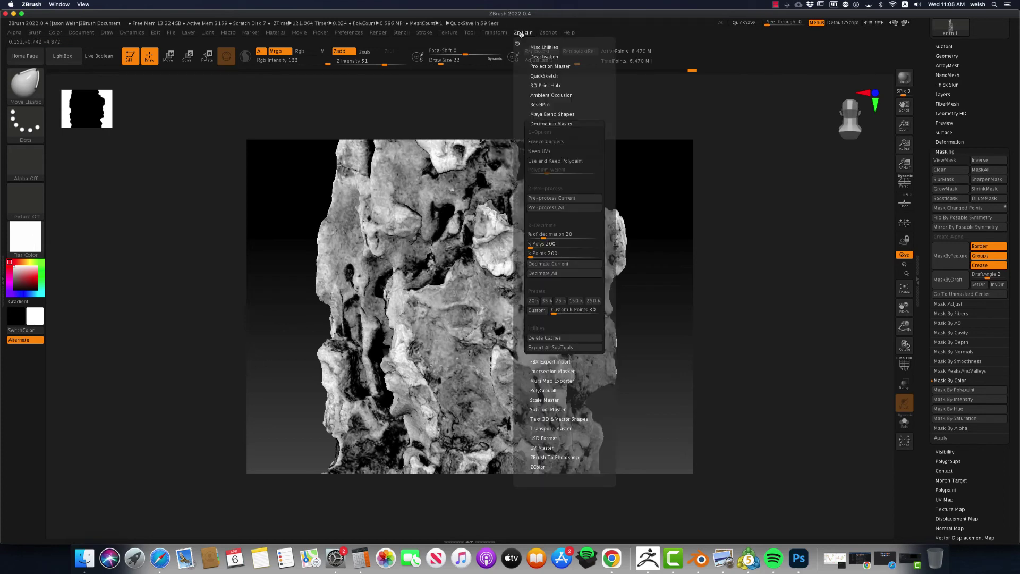
pyautogui.click(558, 234)
pyautogui.write('10')
pyautogui.press('Return')
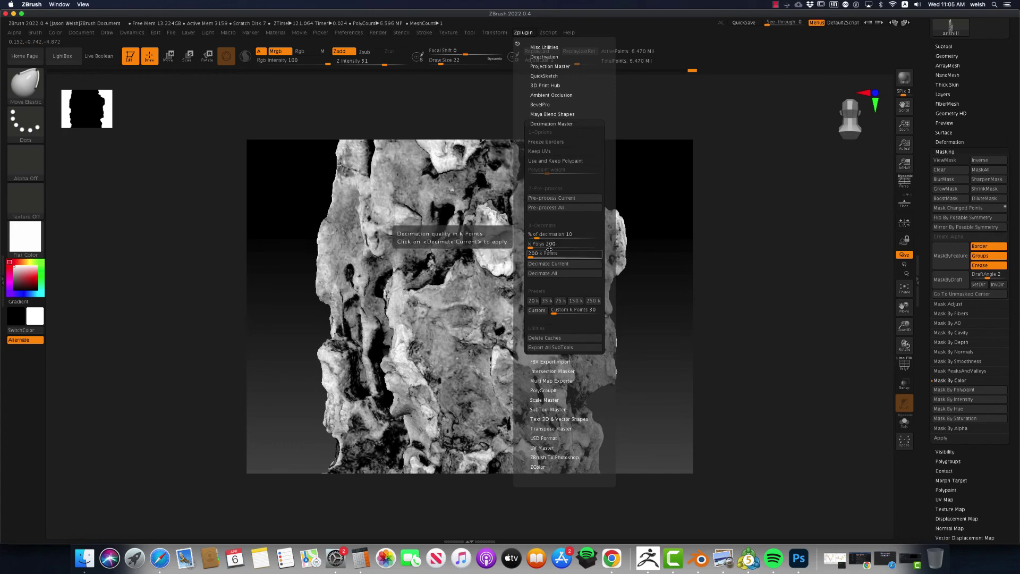
pyautogui.click(532, 33)
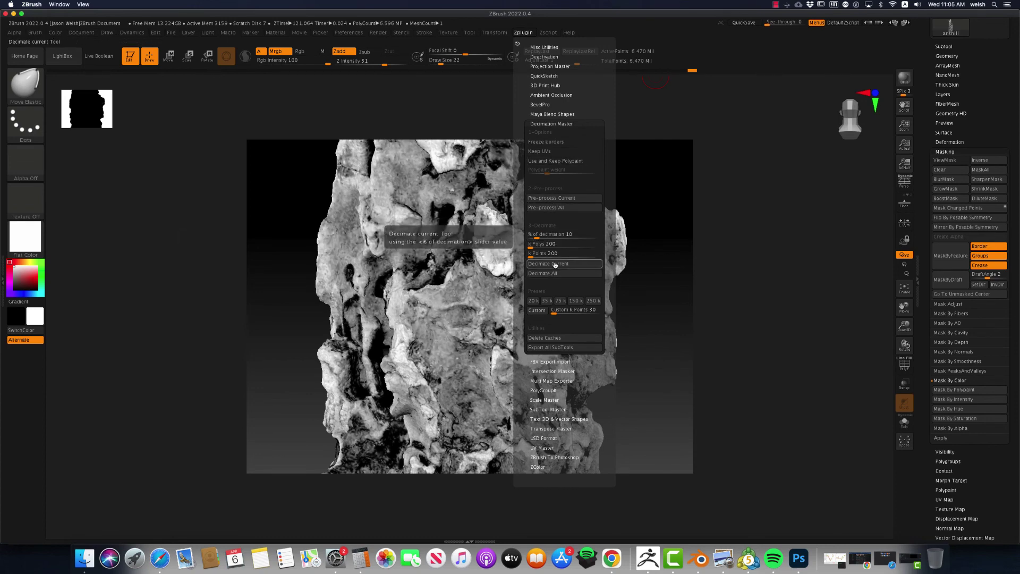
# Step: Decimate the anthill to 646,985 points, apply MatCap Red Wax and frame the whole rock
pyautogui.click(555, 264)
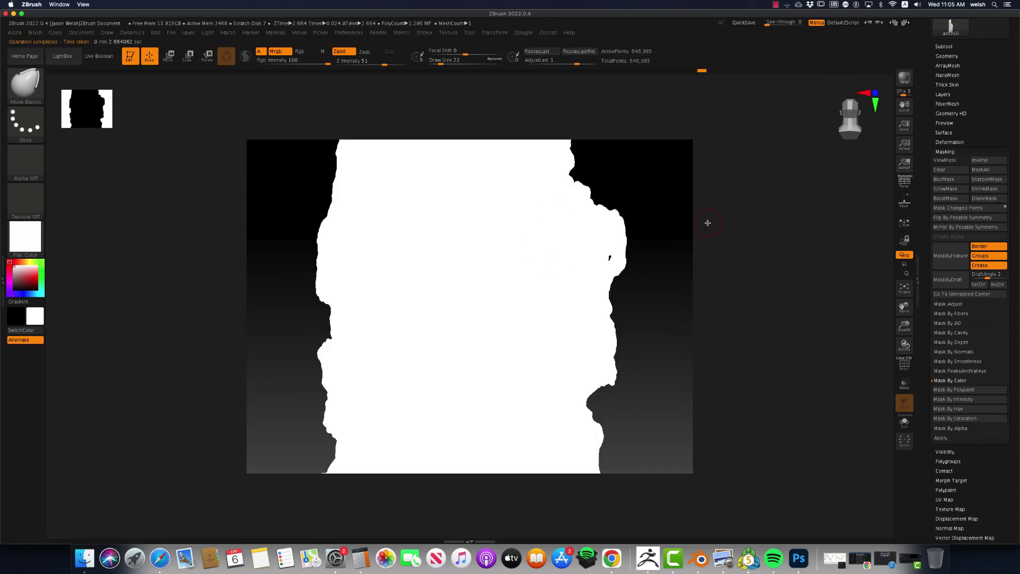
pyautogui.click(40, 100)
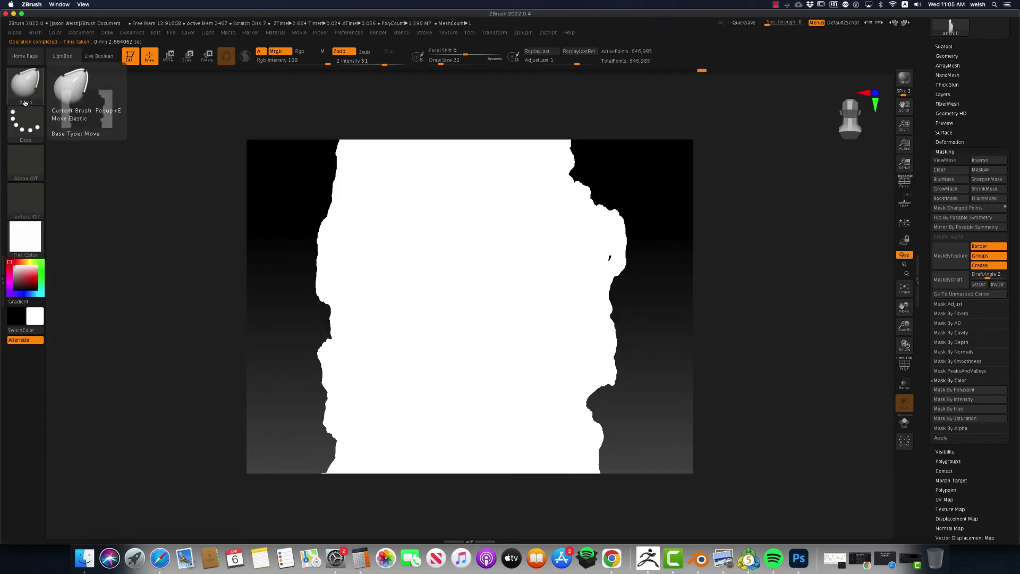
pyautogui.click(24, 247)
pyautogui.click(114, 251)
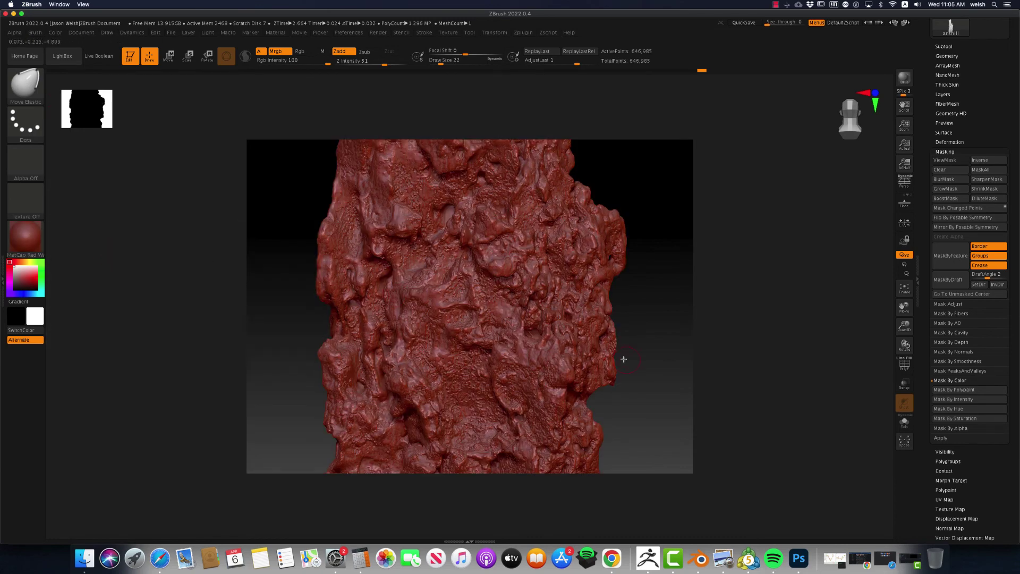
pyautogui.keyDown('alt'); pyautogui.moveTo(638, 362); pyautogui.dragTo(673, 372); pyautogui.keyUp('alt')
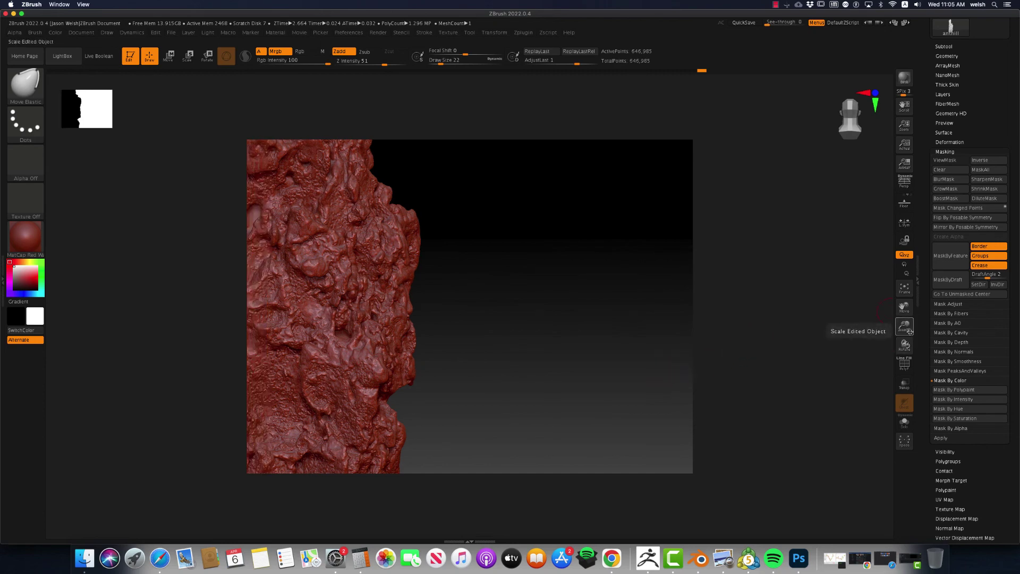
pyautogui.moveTo(905, 325); pyautogui.dragTo(904, 303)
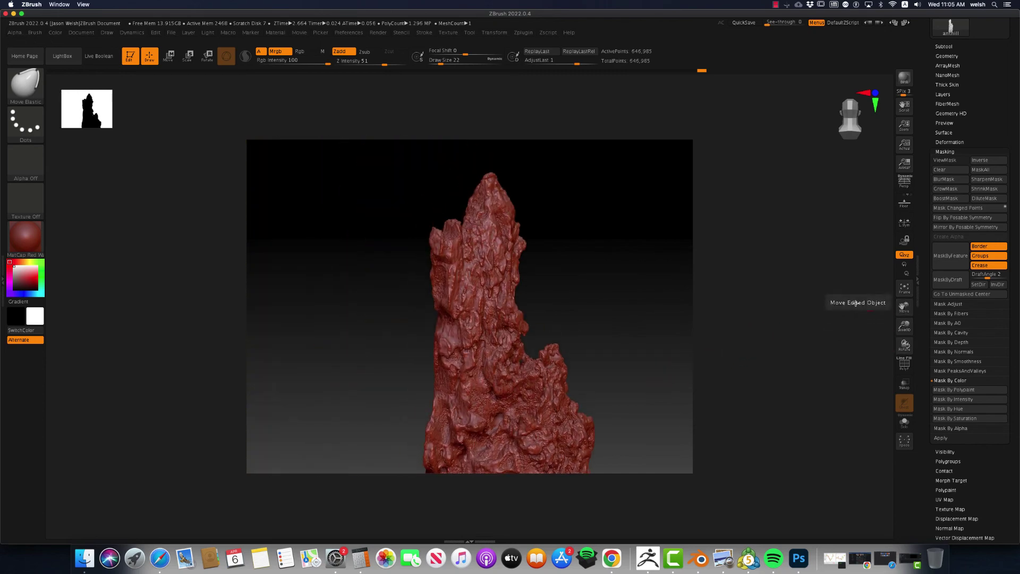
# Step: Export the decimated anthill with polypaint as anthill.obj in OBJ format
pyautogui.scroll(5, 956, 123)
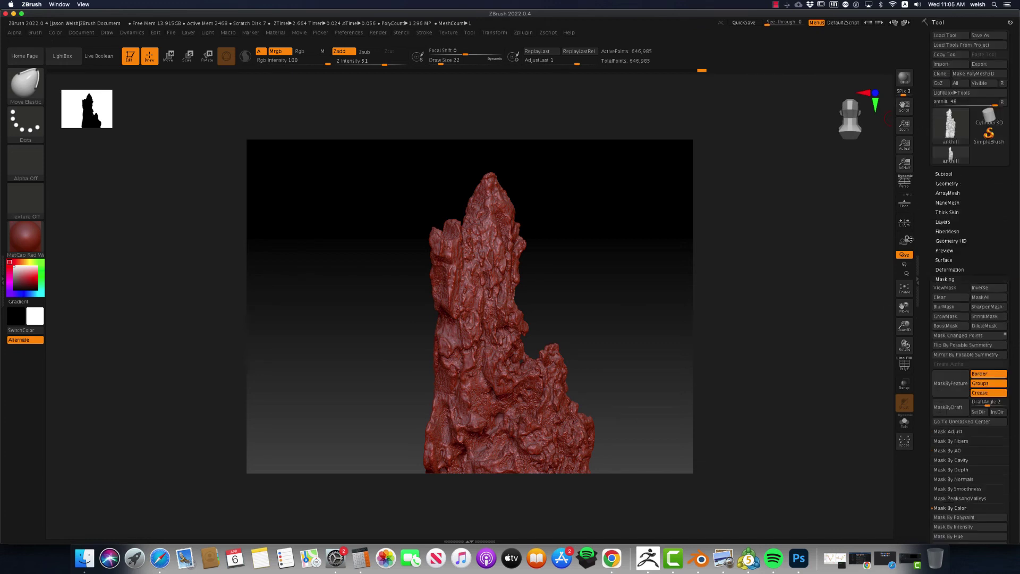
pyautogui.click(978, 63)
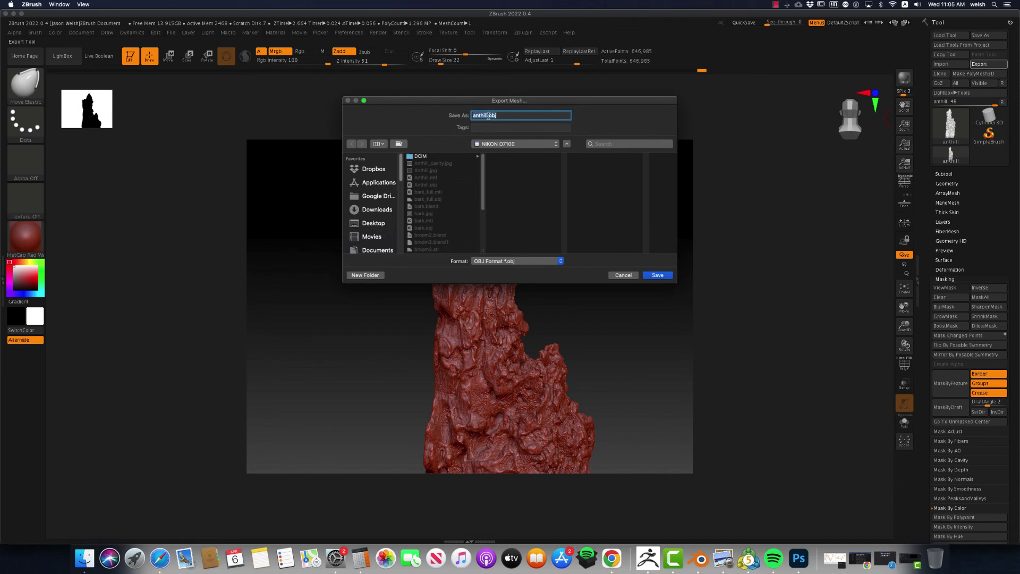
pyautogui.click(488, 116)
pyautogui.click(658, 275)
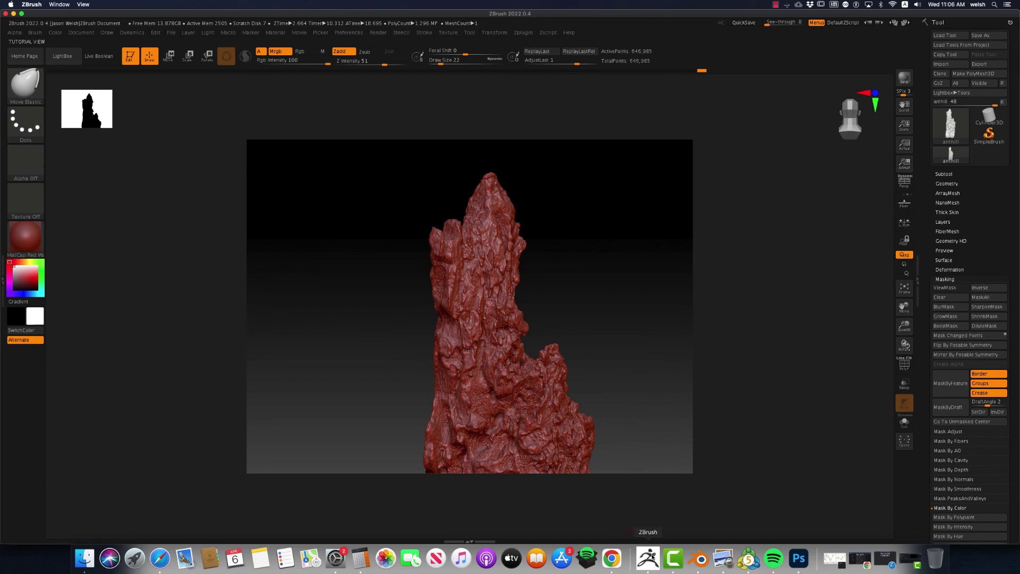
# Step: In Blender, move the original Anthill.002 left along X to about −2.43 m
pyautogui.click(708, 562)
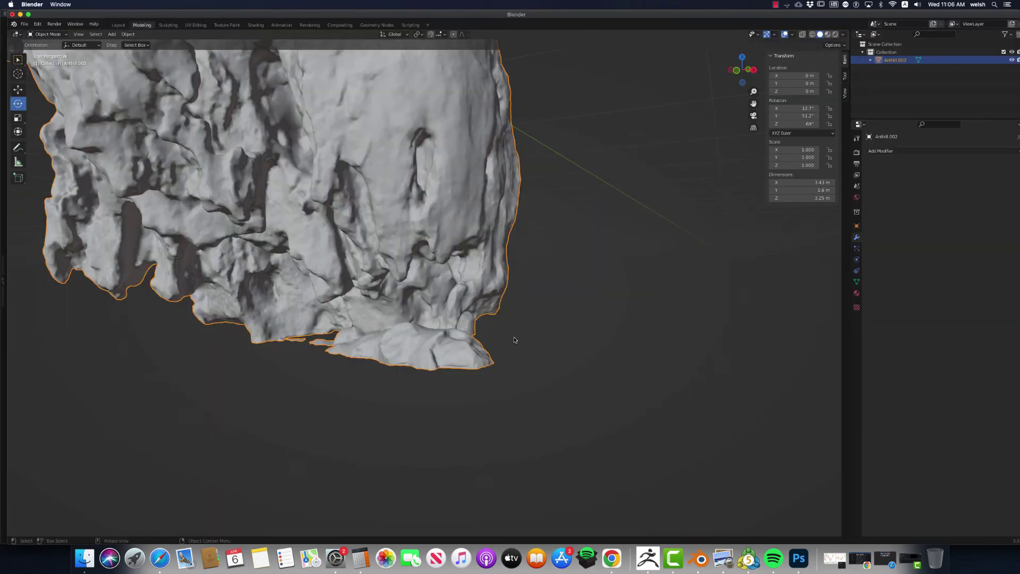
pyautogui.scroll(-6, 518, 339)
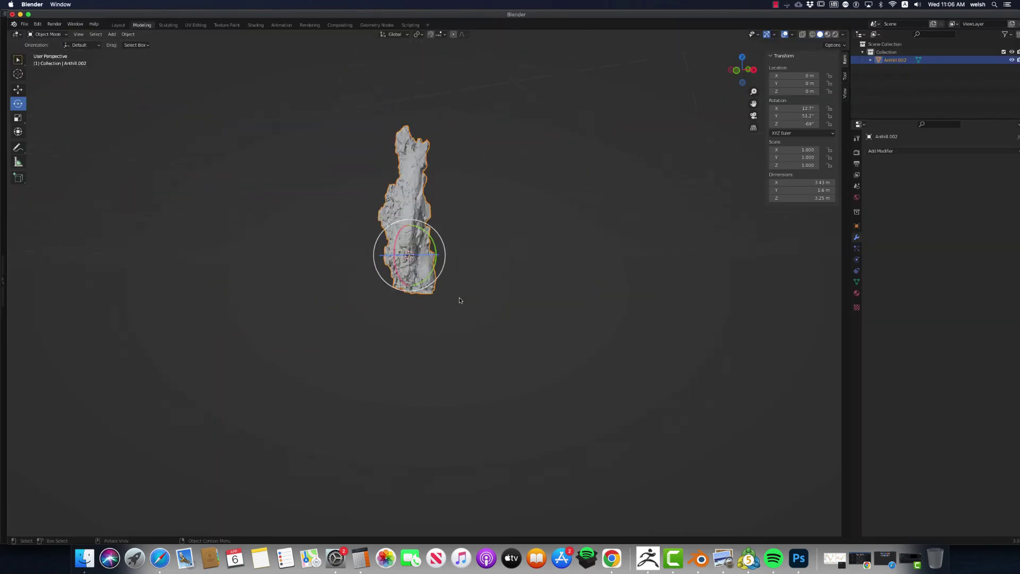
pyautogui.click(17, 90)
pyautogui.moveTo(439, 266); pyautogui.dragTo(386, 266)
# Step: Import the exported anthill OBJ and orbit to a lower view of the rocks
pyautogui.click(27, 25)
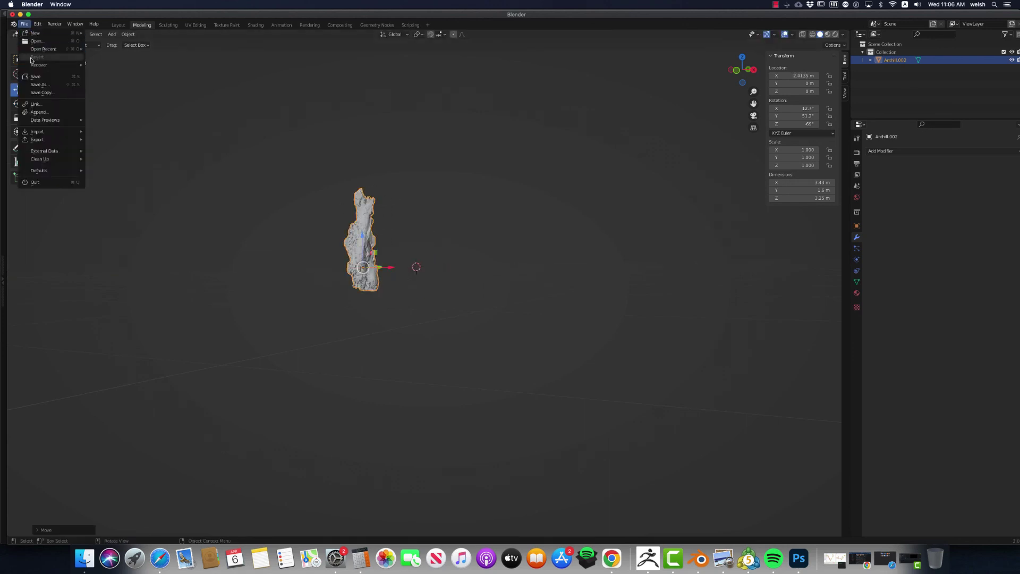
pyautogui.moveTo(45, 135)
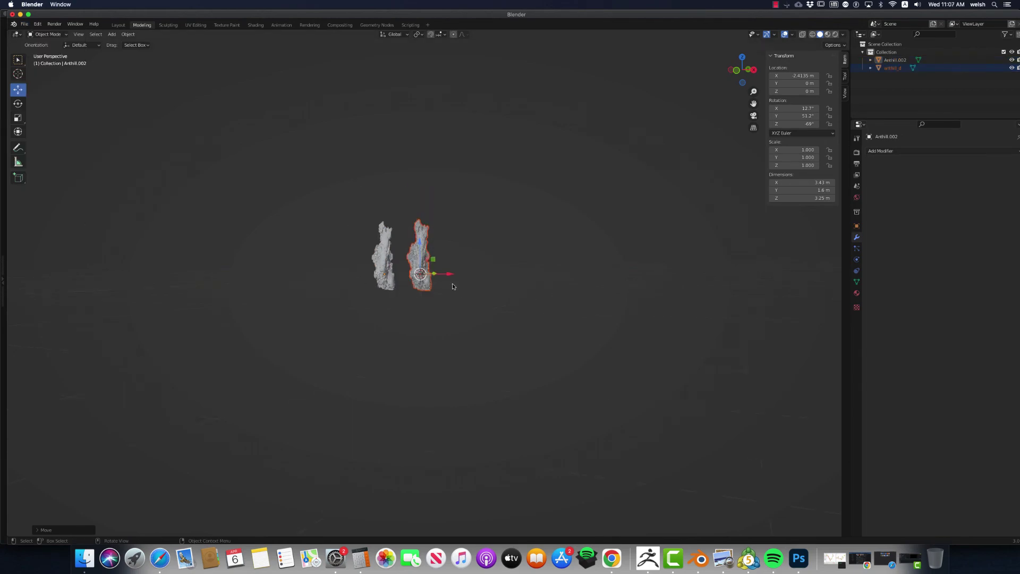
pyautogui.scroll(10, 452, 282)
pyautogui.moveTo(338, 261); pyautogui.dragTo(560, 375, button='middle')
# Step: Move the imported anthill_d along X to −0.7066 m beside the original rock
pyautogui.click(627, 423)
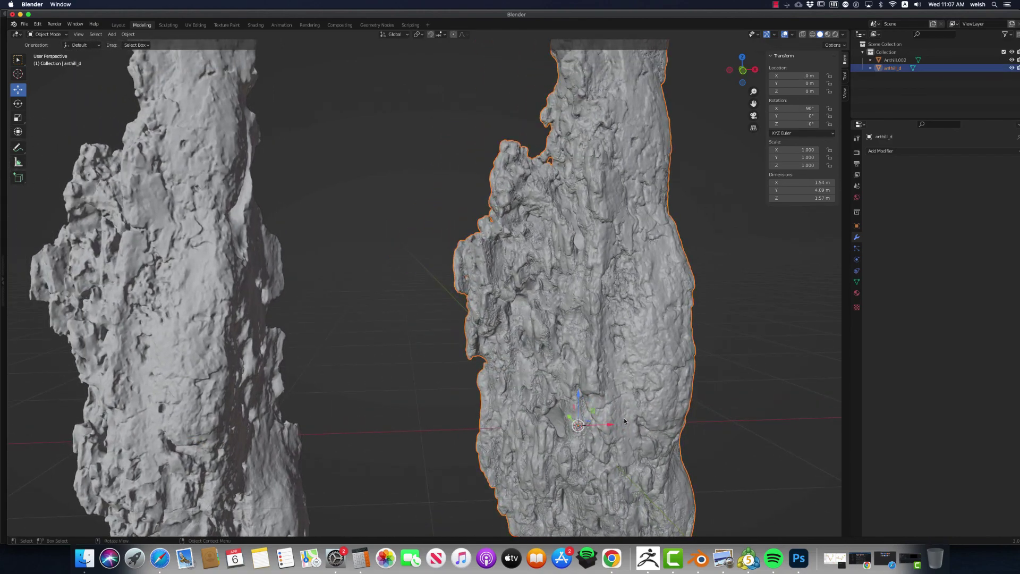
pyautogui.moveTo(611, 426); pyautogui.dragTo(487, 426)
pyautogui.moveTo(487, 426); pyautogui.dragTo(502, 377, button='middle')
pyautogui.scroll(-5, 501, 378)
pyautogui.scroll(10, 494, 319)
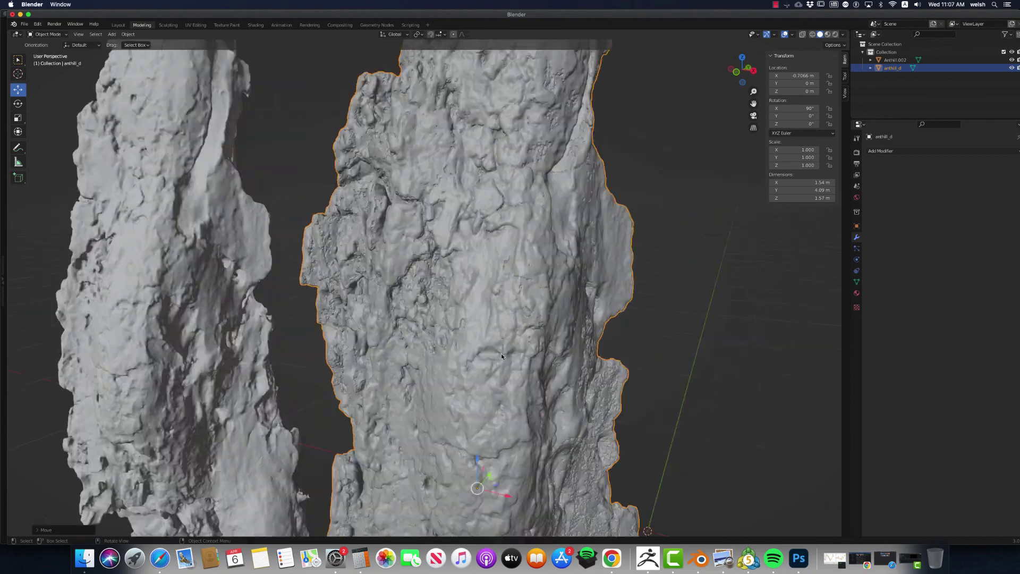
pyautogui.scroll(-5, 493, 301)
# Step: Orbit and zoom around both meshes to compare their crack detail up close
pyautogui.moveTo(492, 299)
pyautogui.mouseDown(button='middle')
pyautogui.moveTo(529, 296)
pyautogui.moveTo(549, 311)
pyautogui.moveTo(494, 299)
pyautogui.mouseUp(button='middle')
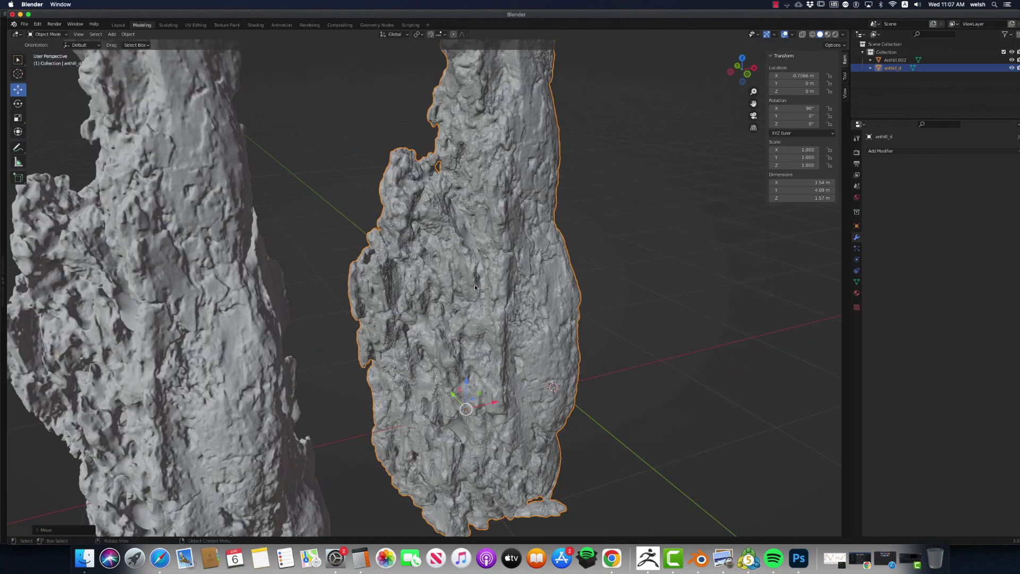
pyautogui.scroll(8, 473, 288)
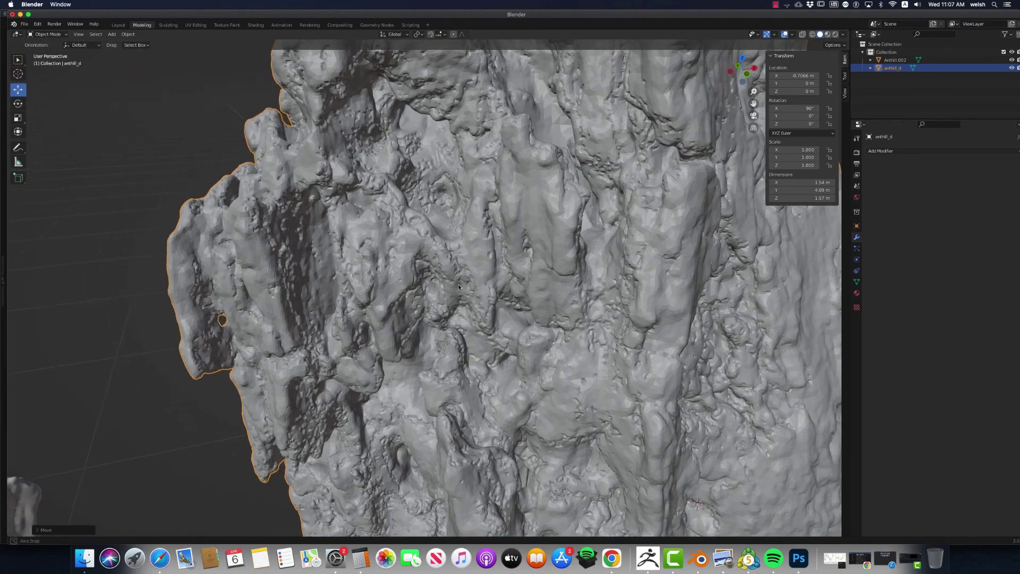
pyautogui.scroll(3, 457, 284)
pyautogui.scroll(-8, 458, 284)
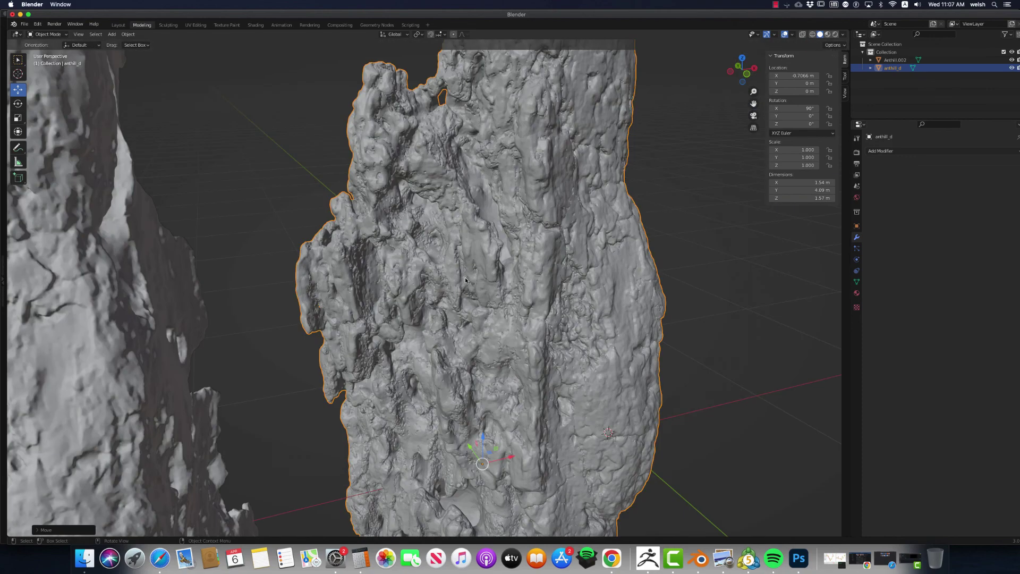
pyautogui.moveTo(484, 283); pyautogui.dragTo(538, 257, button='middle')
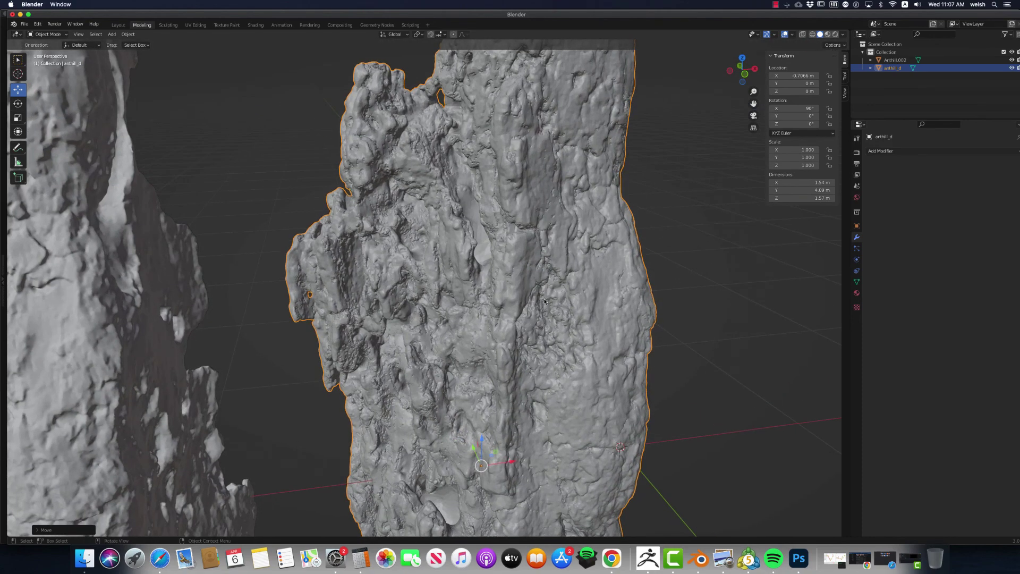
pyautogui.moveTo(507, 306); pyautogui.dragTo(464, 302, button='middle')
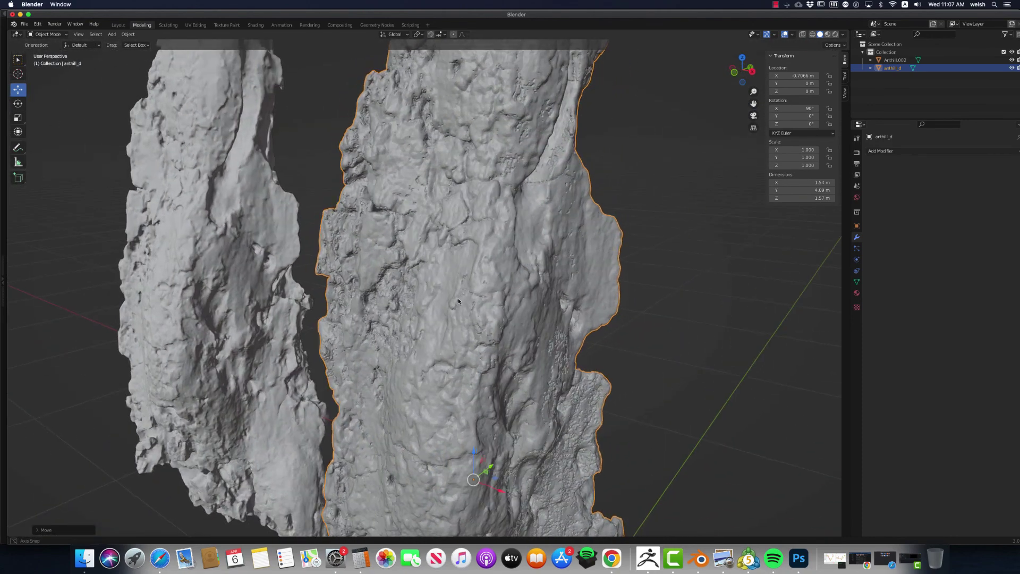
pyautogui.moveTo(458, 298); pyautogui.dragTo(466, 300, button='middle')
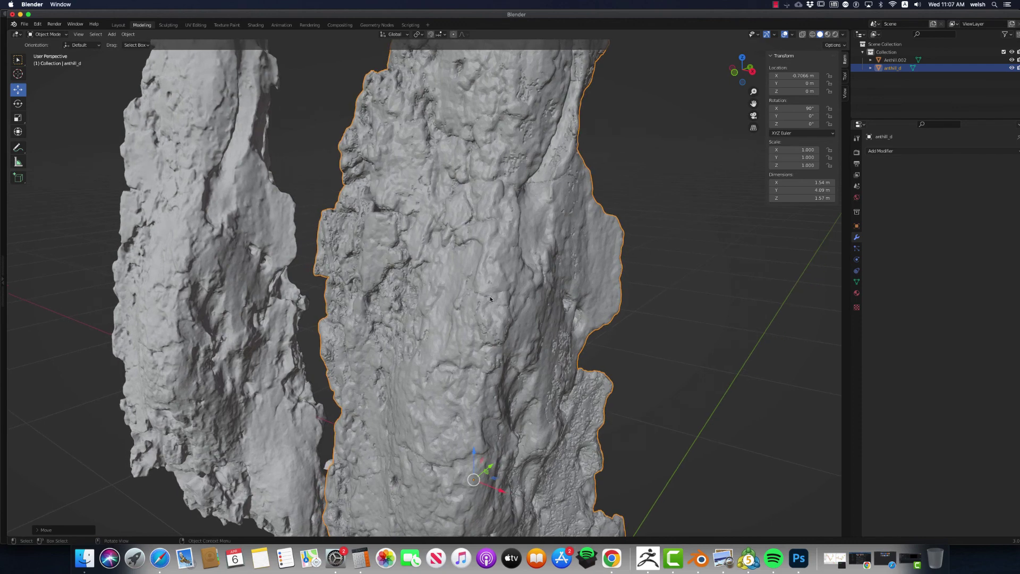
pyautogui.moveTo(367, 394); pyautogui.dragTo(381, 374, button='middle')
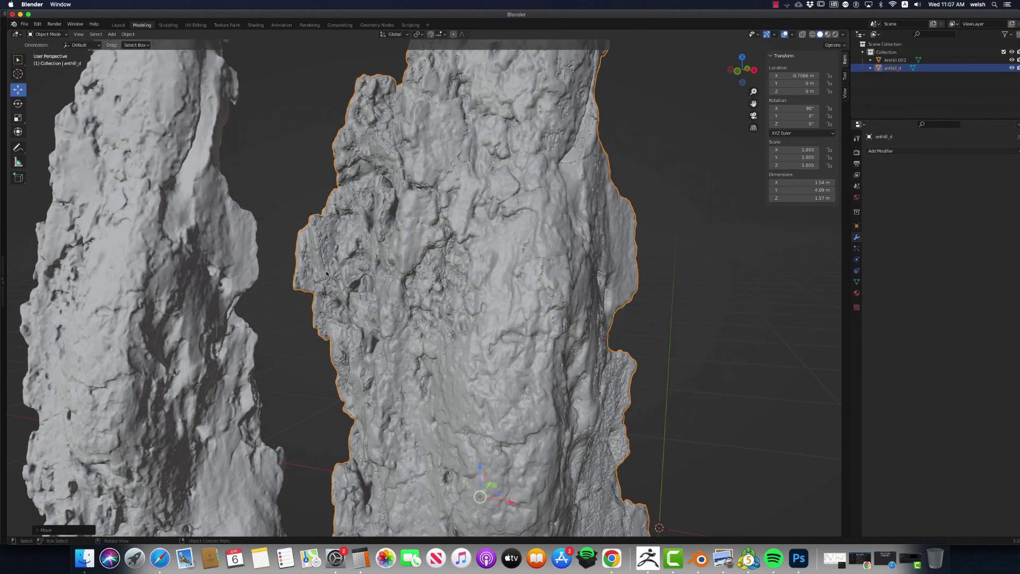
pyautogui.moveTo(284, 326); pyautogui.dragTo(749, 444, button='middle')
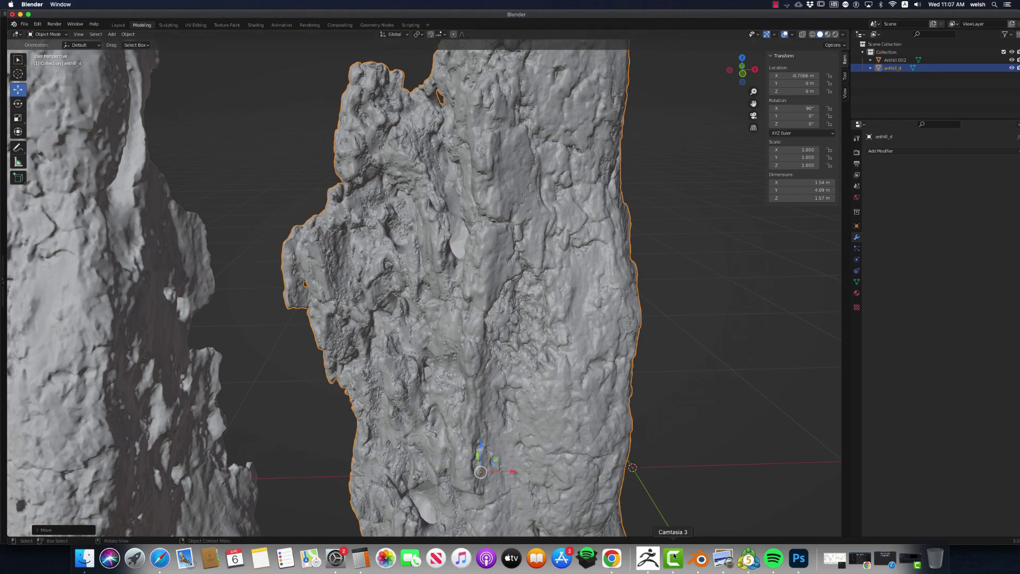
# Step: Switch to Material Preview shading and orbit around the textured original and the white decimated mesh
pyautogui.click(827, 35)
pyautogui.hscroll(-6, 426, 212)
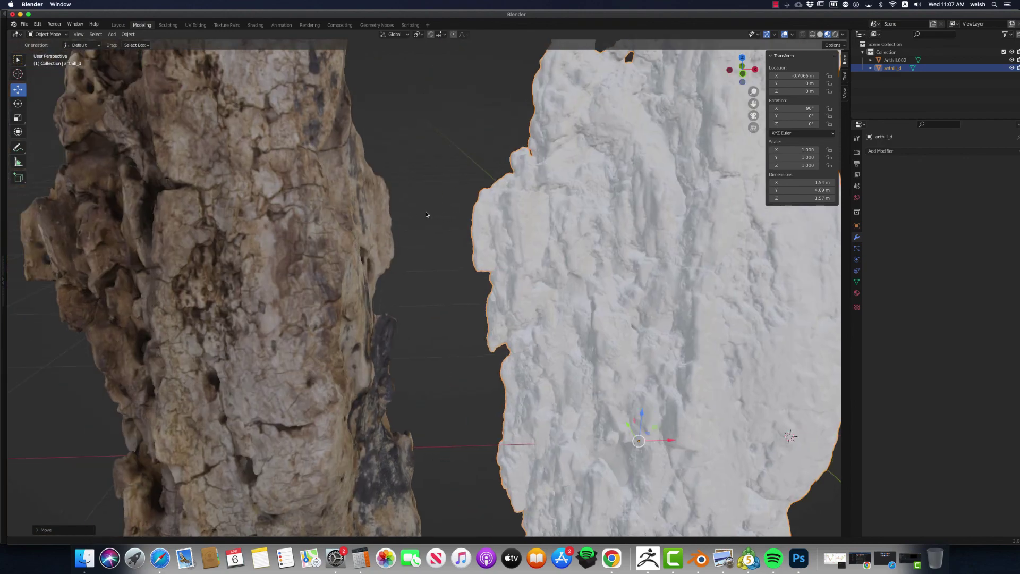
pyautogui.hscroll(-3, 357, 231)
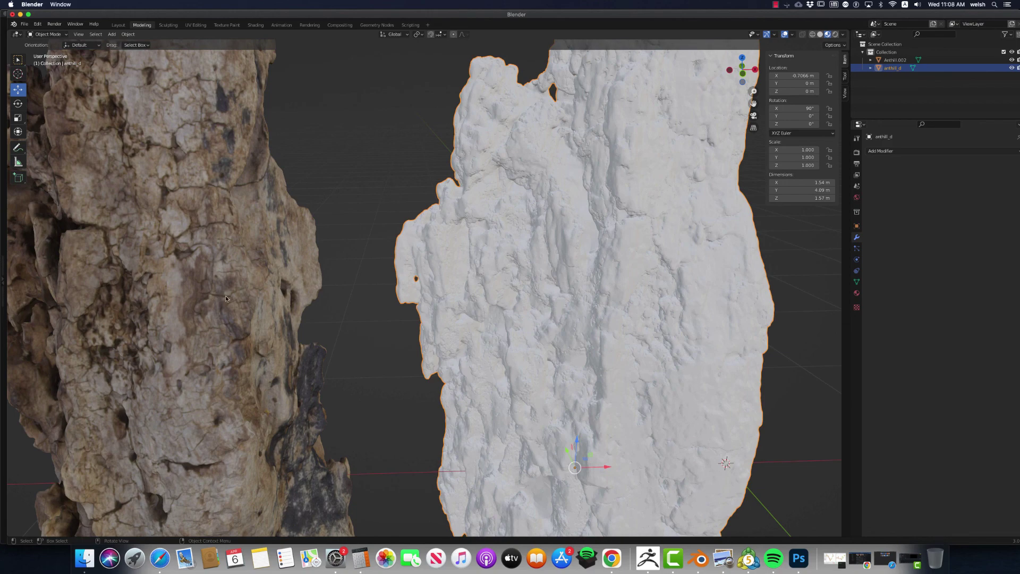
pyautogui.scroll(-6, 525, 281)
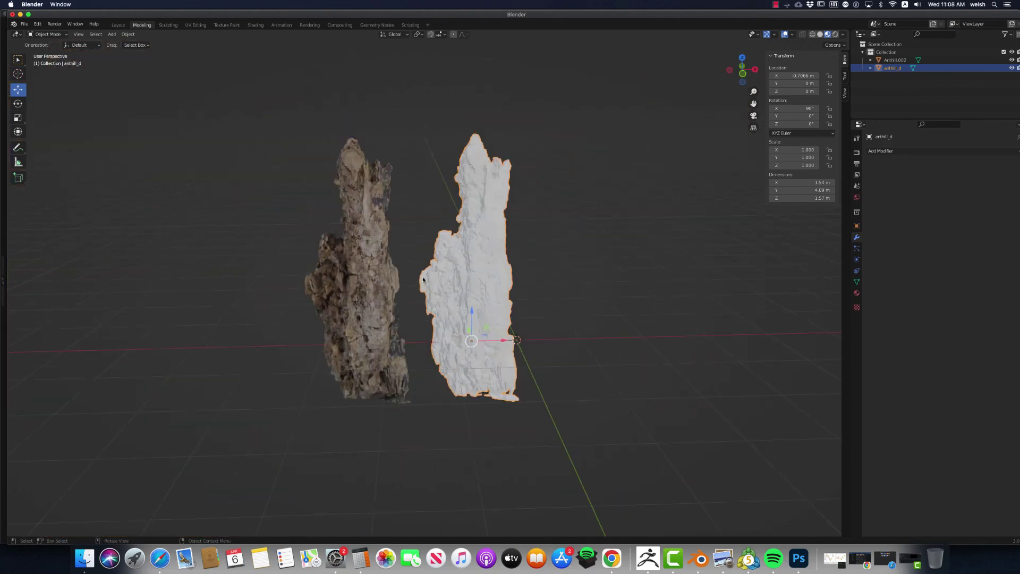
pyautogui.moveTo(474, 275); pyautogui.dragTo(485, 272, button='middle')
pyautogui.scroll(3, 576, 284)
pyautogui.scroll(4, 575, 284)
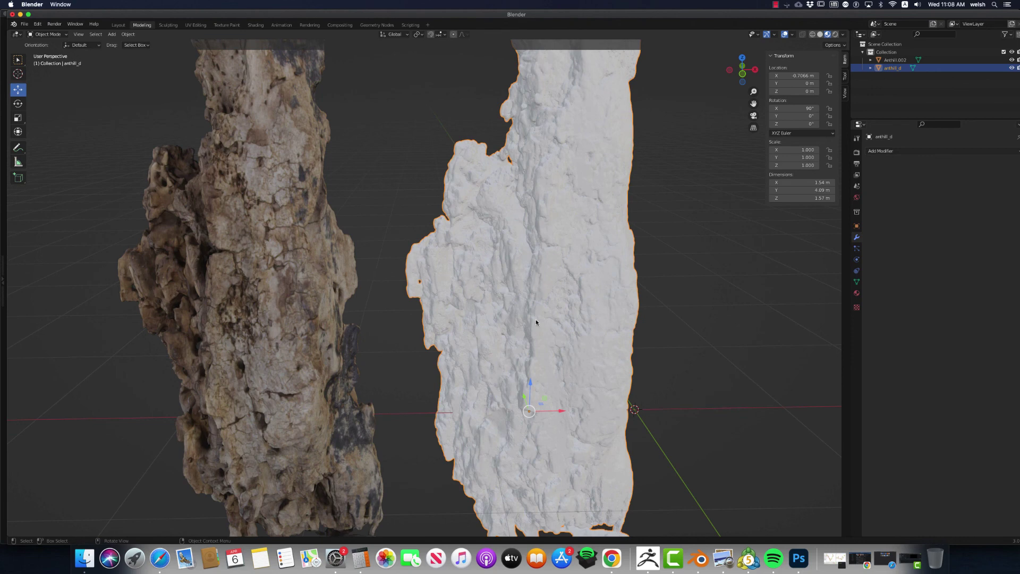
pyautogui.scroll(-4, 660, 324)
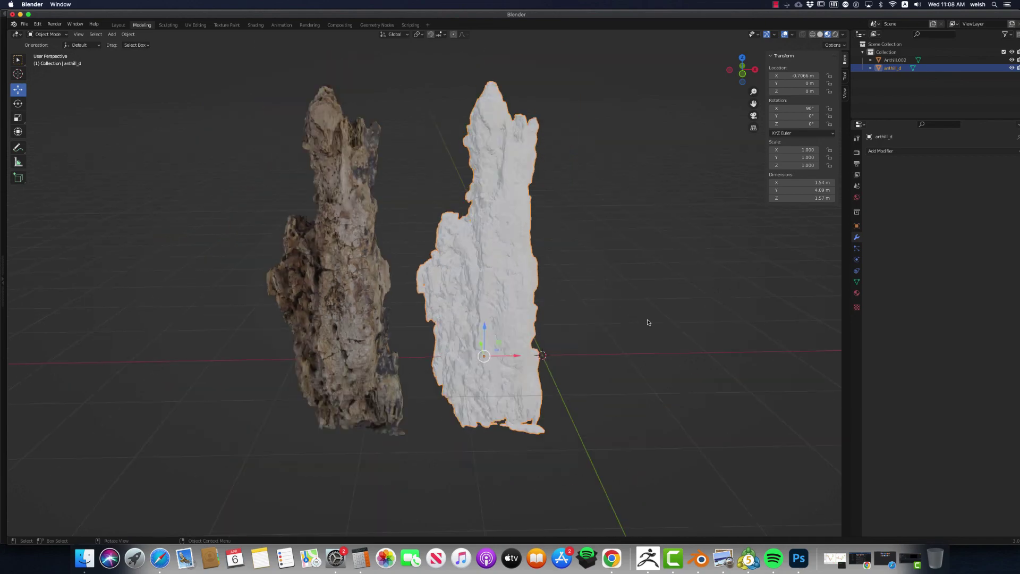
pyautogui.moveTo(585, 308); pyautogui.dragTo(559, 291, button='middle')
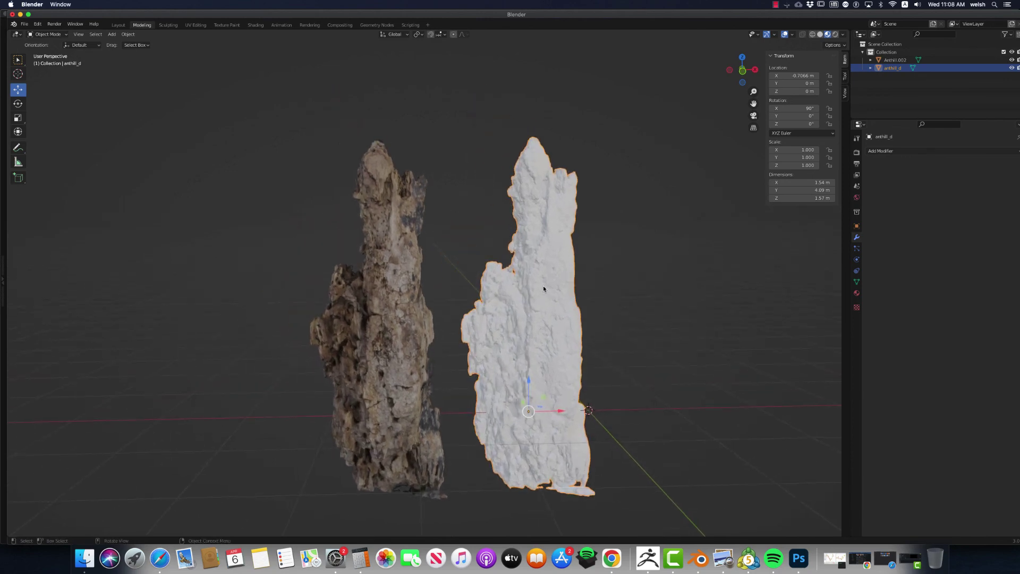